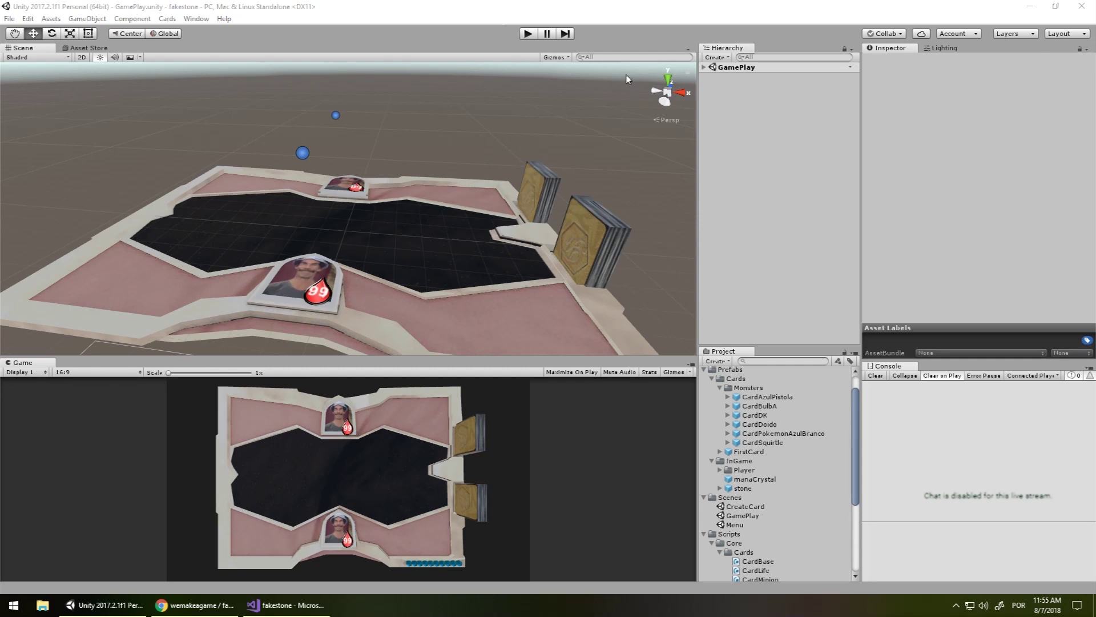
- Place a test FirstCard prefab instance onto the GamePlay board
mouse_move(219, 250)
left_mouse_down("alt")
mouse_move(153, 304)
mouse_move(504, 272)
left_mouse_up("alt")
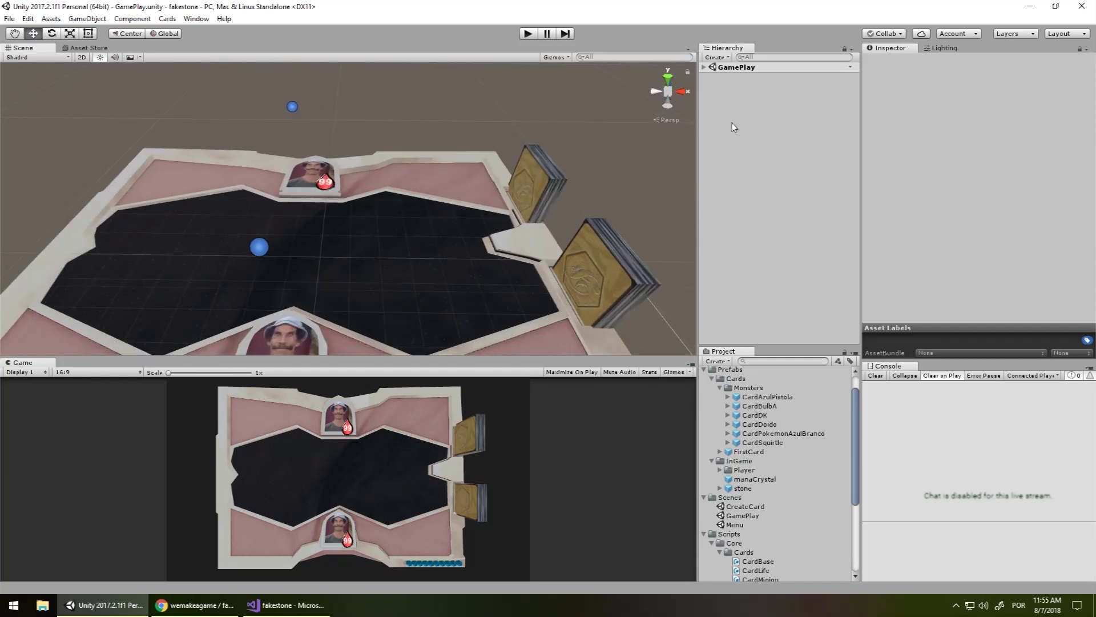
left_click(705, 68)
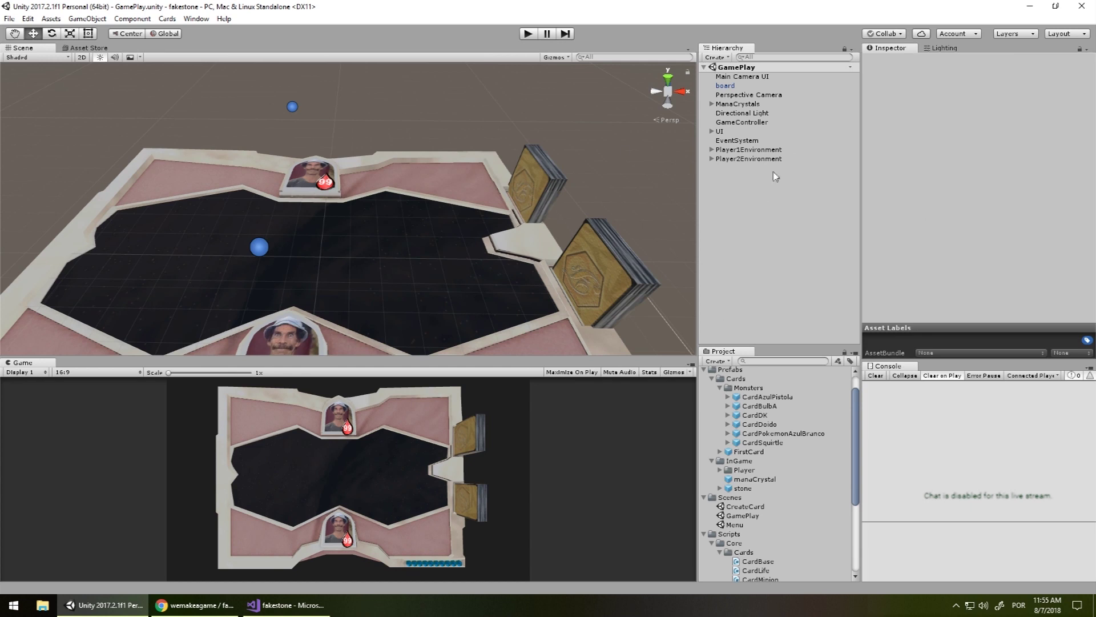
left_click(749, 206)
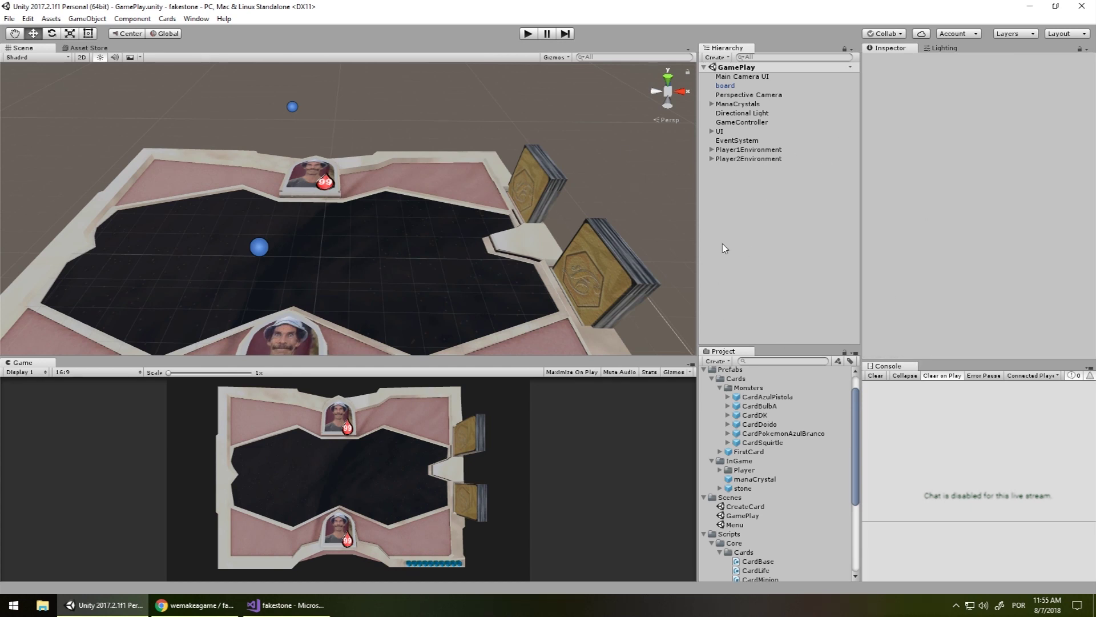
left_click_drag(757, 451, 400, 244)
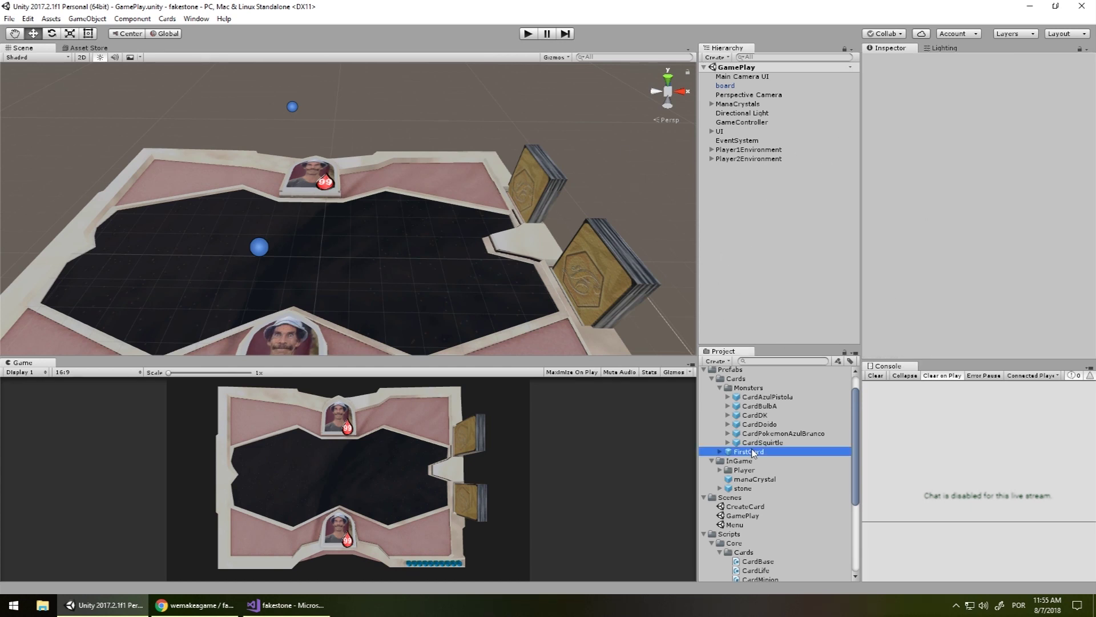
left_click(760, 200)
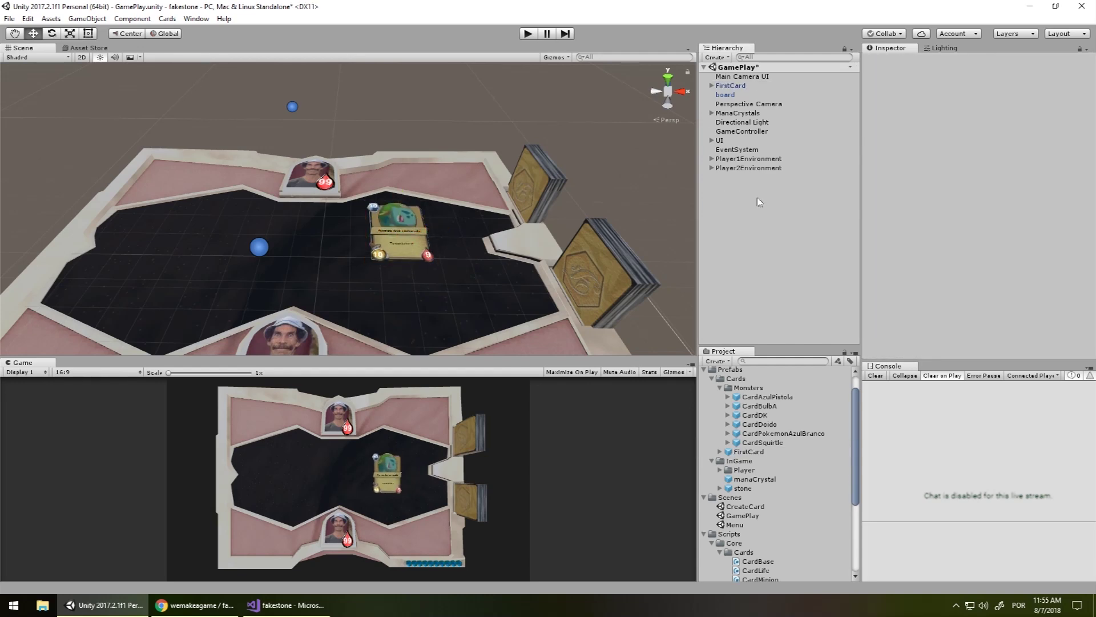
- Resize FirstCard's InputArea and its Button with the Rect Tool to cover the whole card
left_click(720, 85)
left_click(721, 86)
left_click(712, 86)
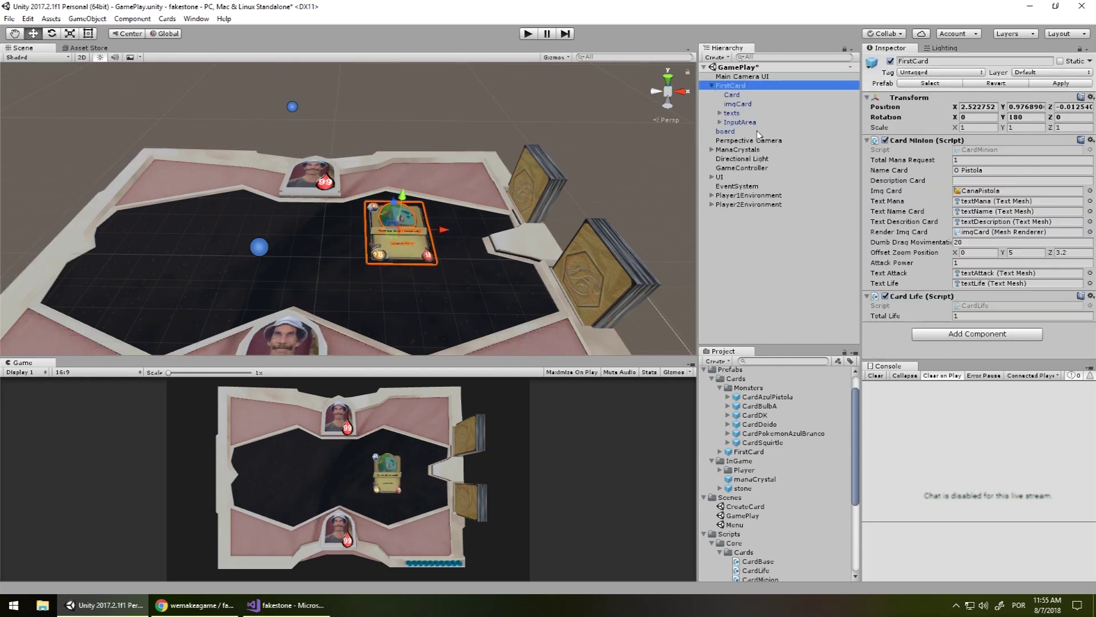
left_click(720, 122)
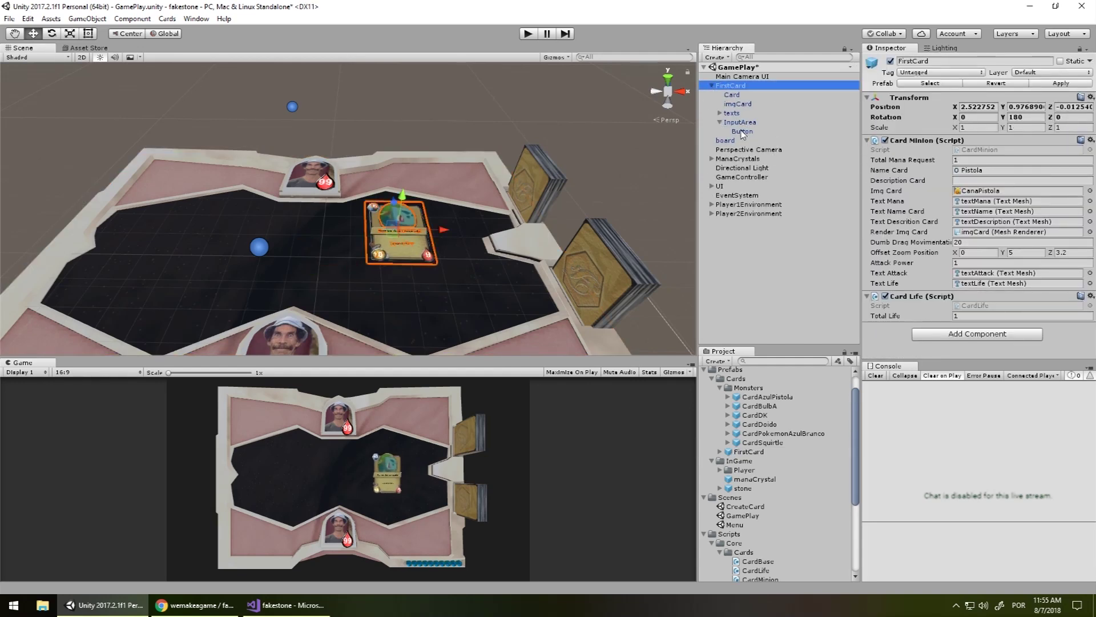
left_click(742, 131)
mouse_move(536, 297)
right_mouse_down()
mouse_move(541, 206)
mouse_move(237, 342)
right_mouse_up()
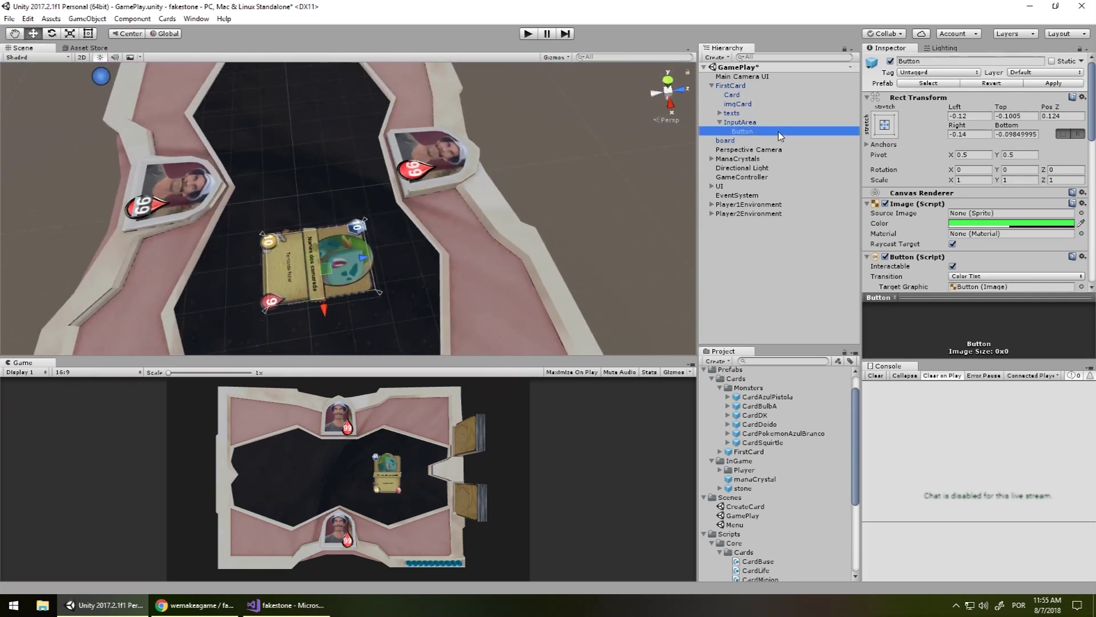
left_click(749, 123)
left_click(749, 131)
left_click(89, 33)
left_click_drag(262, 265, 256, 265)
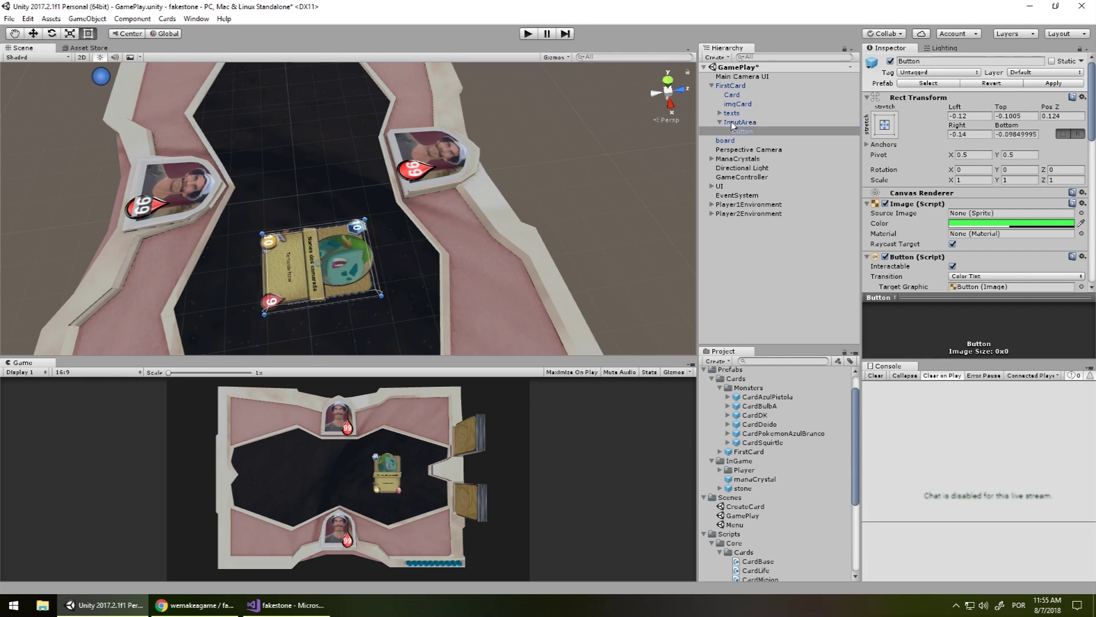
left_click(352, 171)
left_click_drag(264, 263, 257, 263)
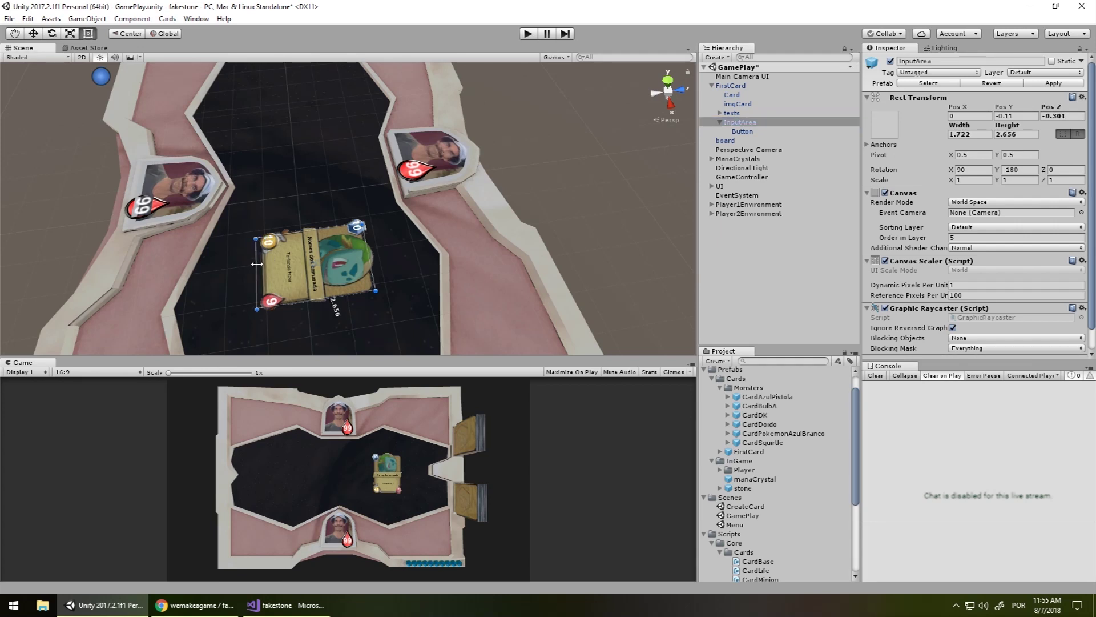
- Delete the test FirstCard from the scene
left_click(742, 86)
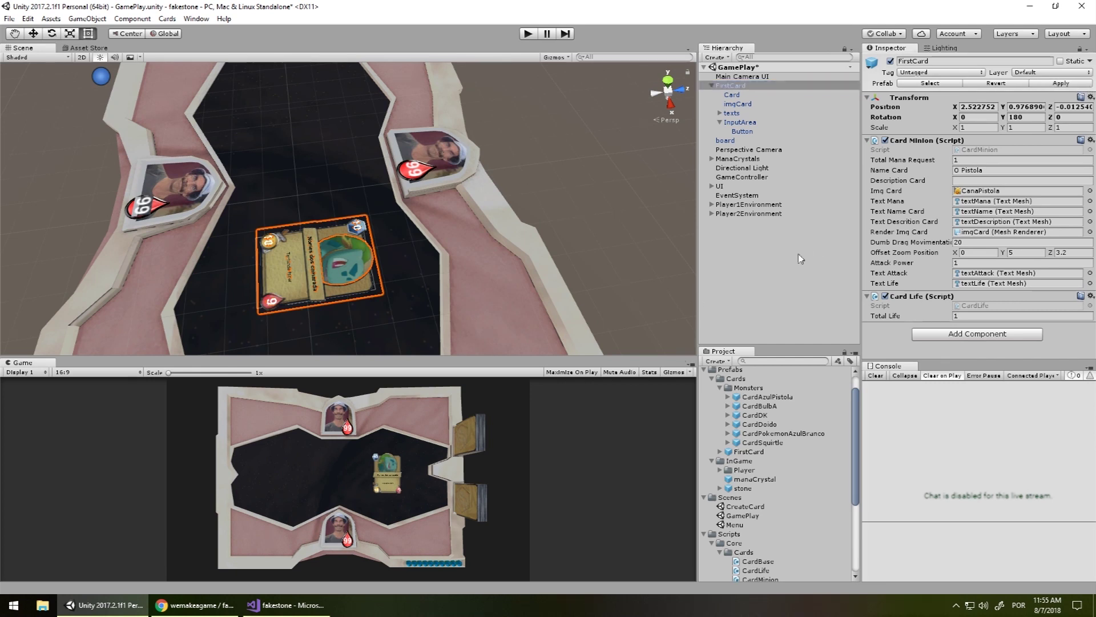
left_click(781, 276)
left_click(742, 85)
key("Delete")
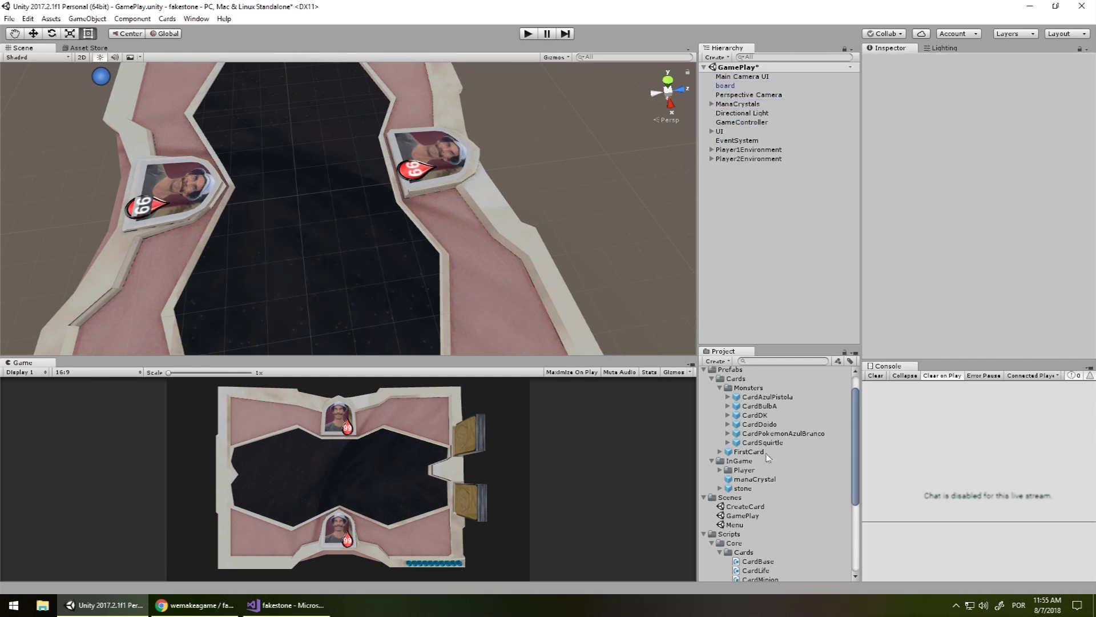
- Save the GamePlay changes and open the CreateCard scene
scroll(769, 508, "down", 2)
scroll(768, 468, "up", 2)
scroll(765, 434, "up", 2)
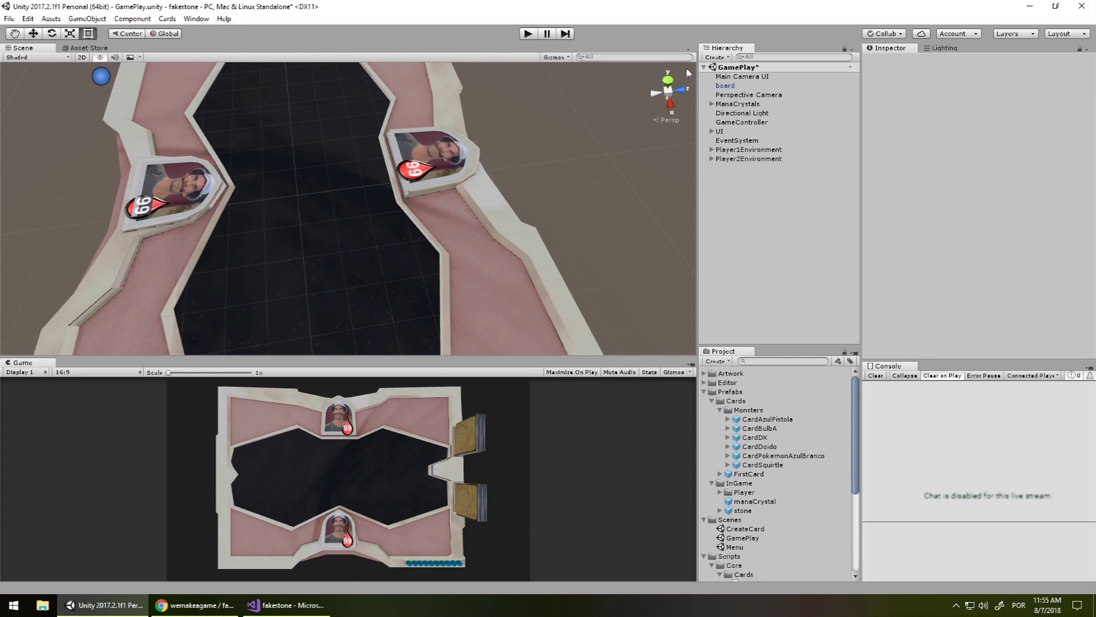
scroll(800, 491, "down", 3)
double_click(745, 460)
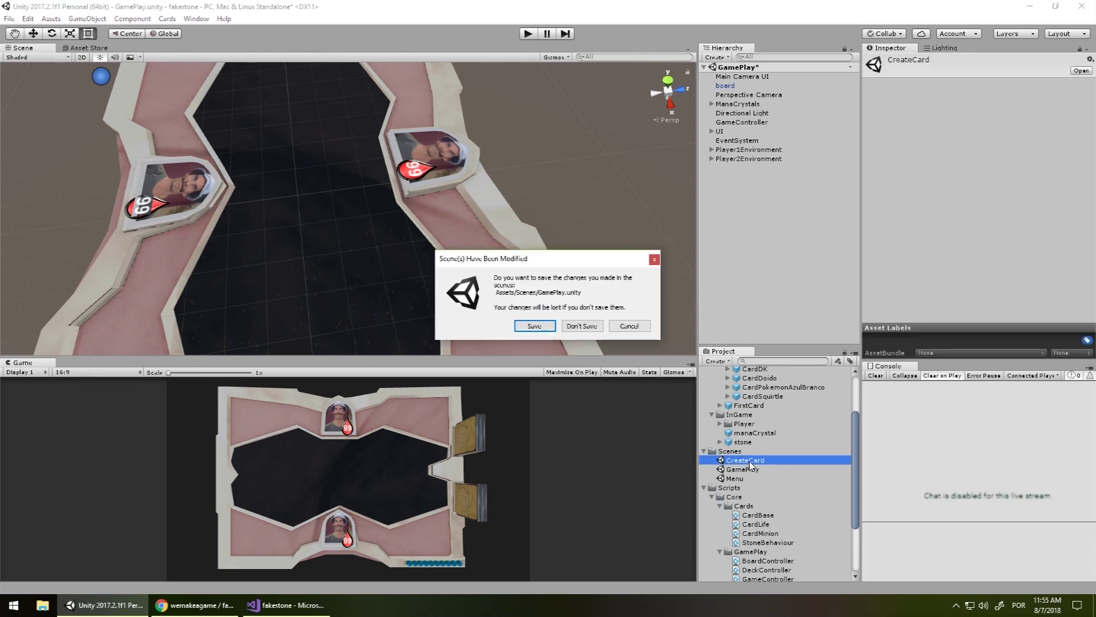
left_click(552, 329)
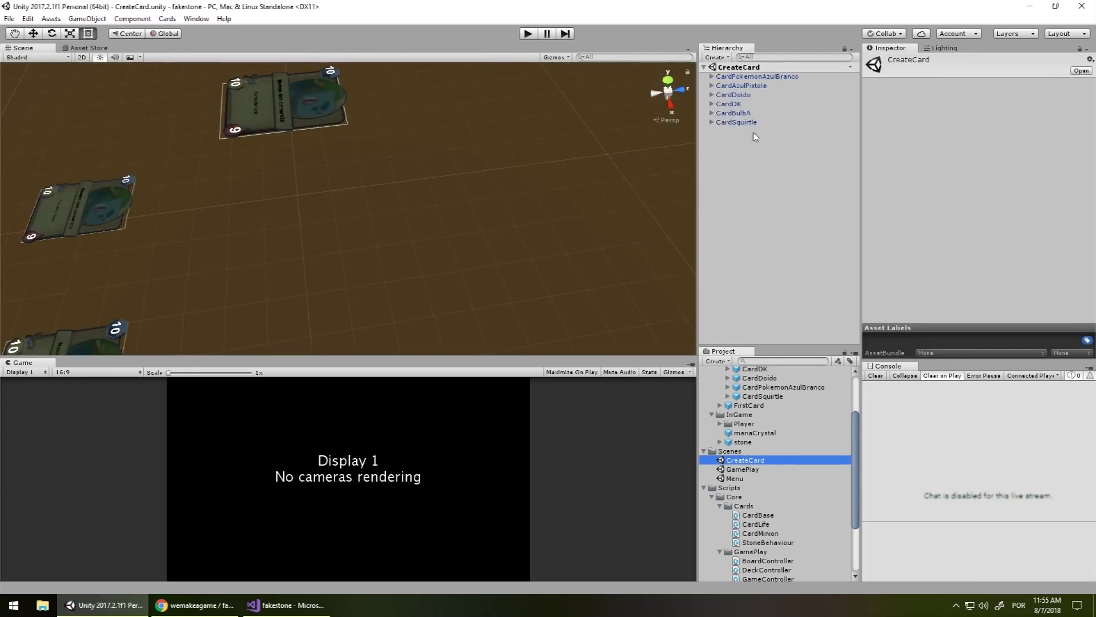
- Create prefabs from all six card objects using the Cards menu command
left_click(737, 122)
left_click(757, 76, "shift")
left_click(167, 19)
left_click(181, 32)
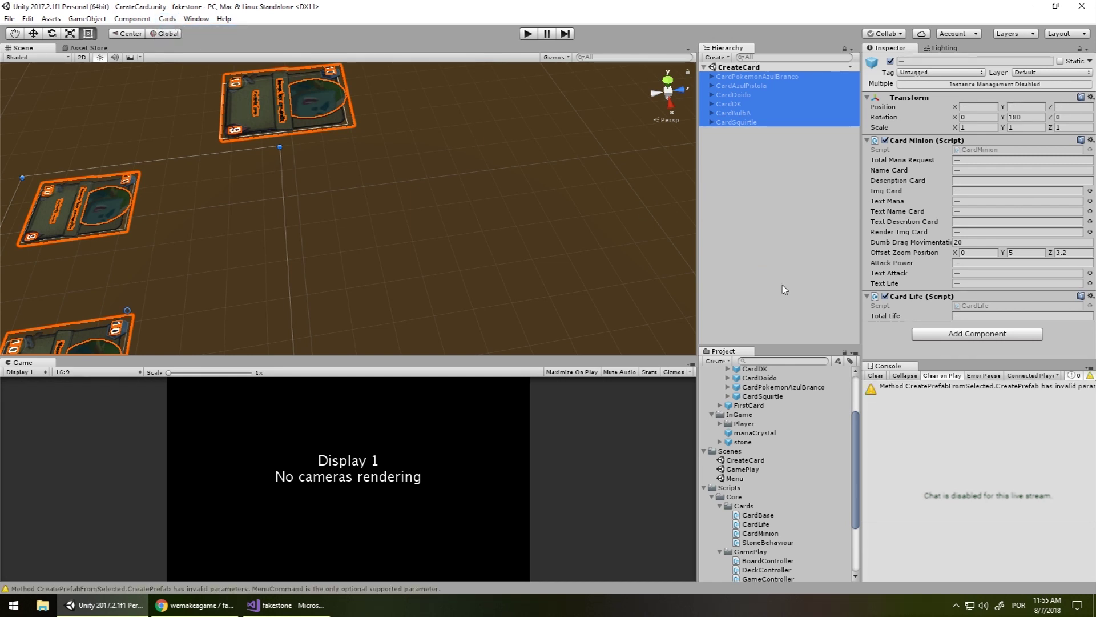
- Reopen the GamePlay scene
left_click(745, 460)
double_click(742, 469)
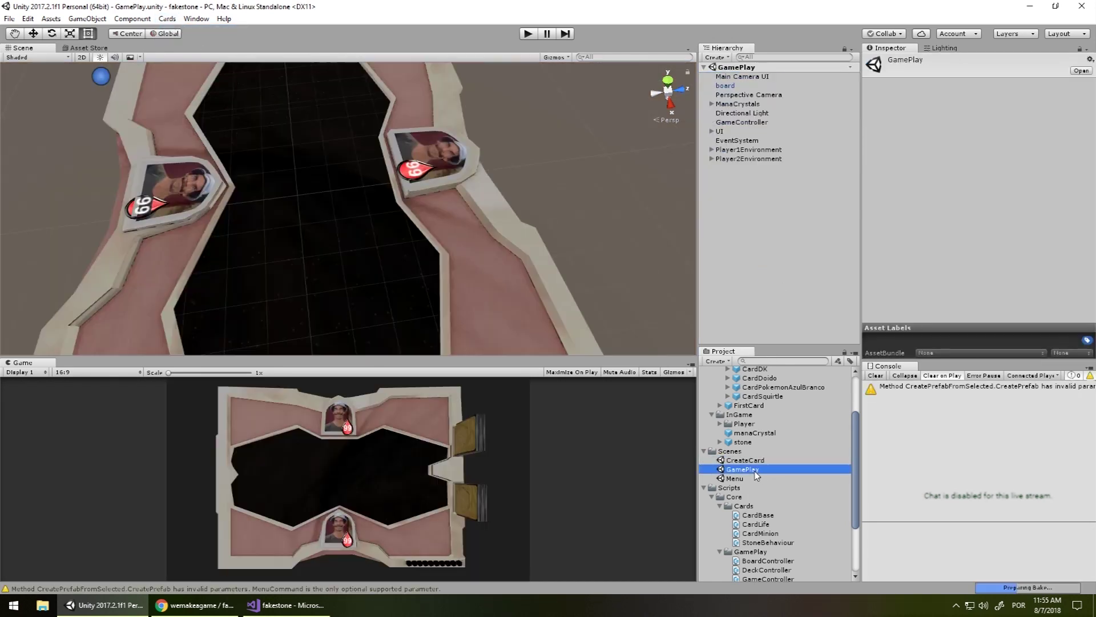
scroll(776, 382, "up", 3)
- Filter the Hierarchy by 'dec', select both decks and set Init List Card size to 0
left_click(778, 56)
type("car")
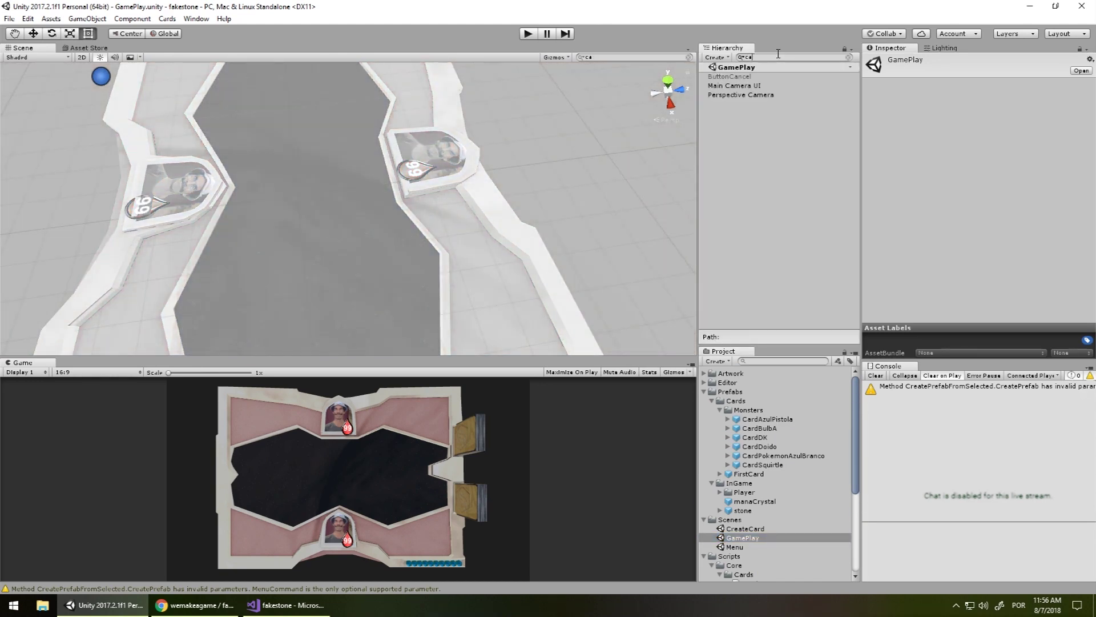
key("BackSpace")
key("BackSpace")
key("BackSpace")
type("dec")
left_click(715, 85)
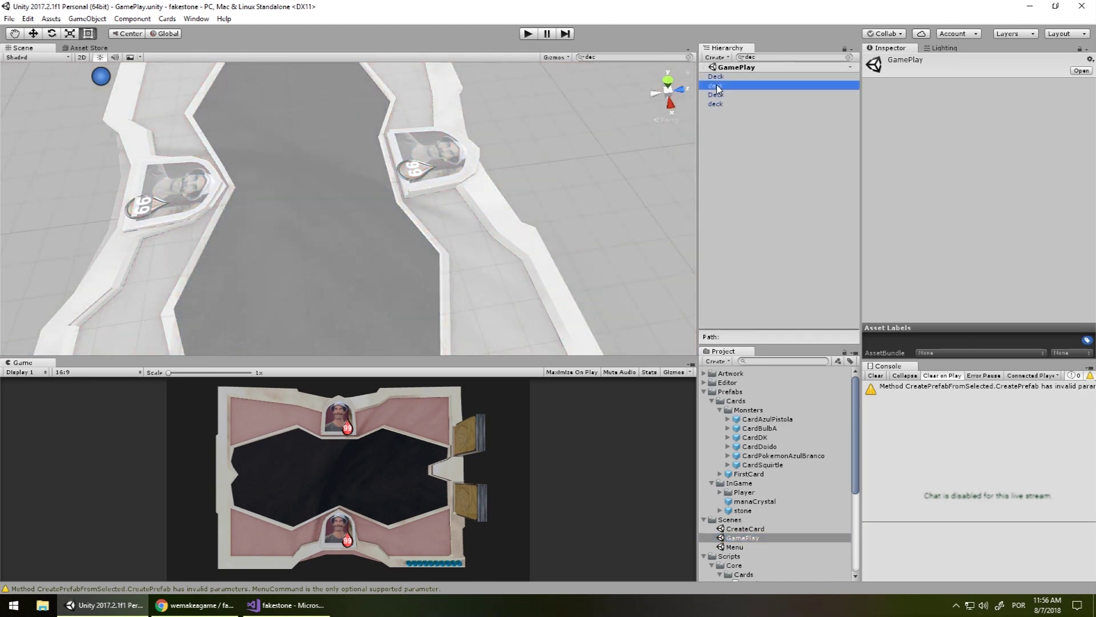
left_click(717, 103, "ctrl")
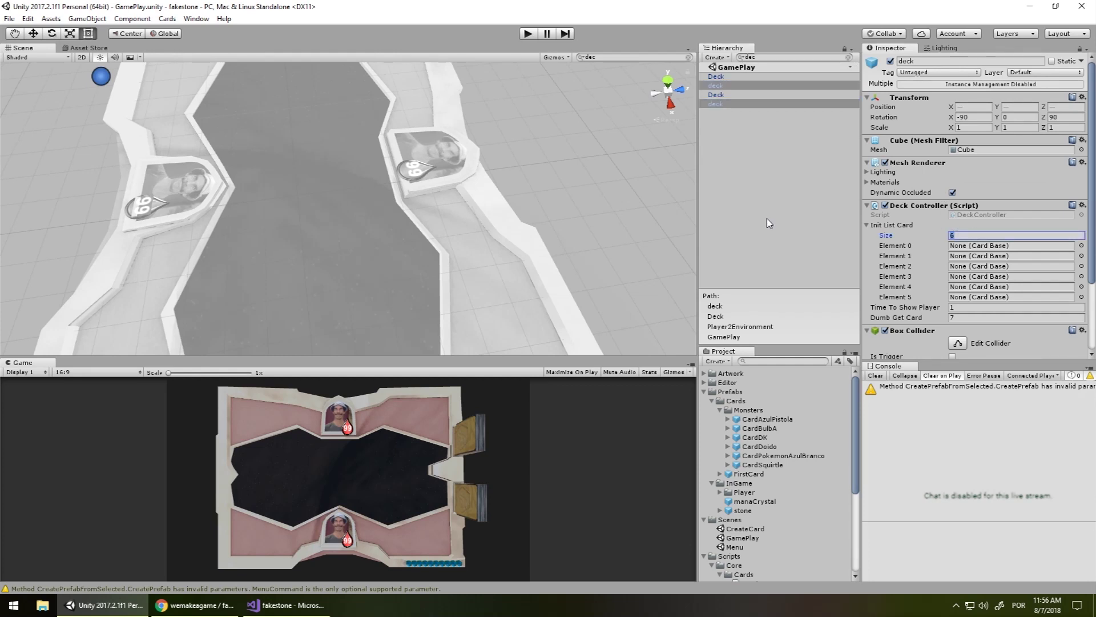
type("0")
key("Return")
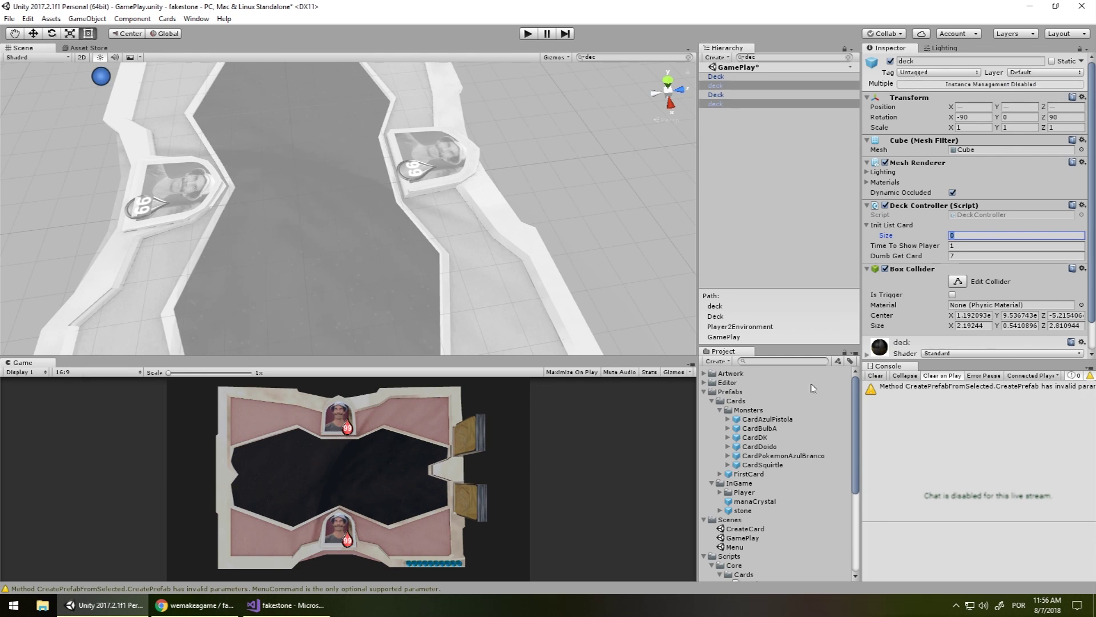
- Lock the Inspector and add the six prefabs, CardAzulPistola through CardSquirtle, to both decks
left_click(1079, 51)
left_click(762, 464)
left_click(758, 420, "shift")
mouse_move(759, 420)
left_mouse_down()
mouse_move(848, 410)
mouse_move(894, 211)
left_mouse_up()
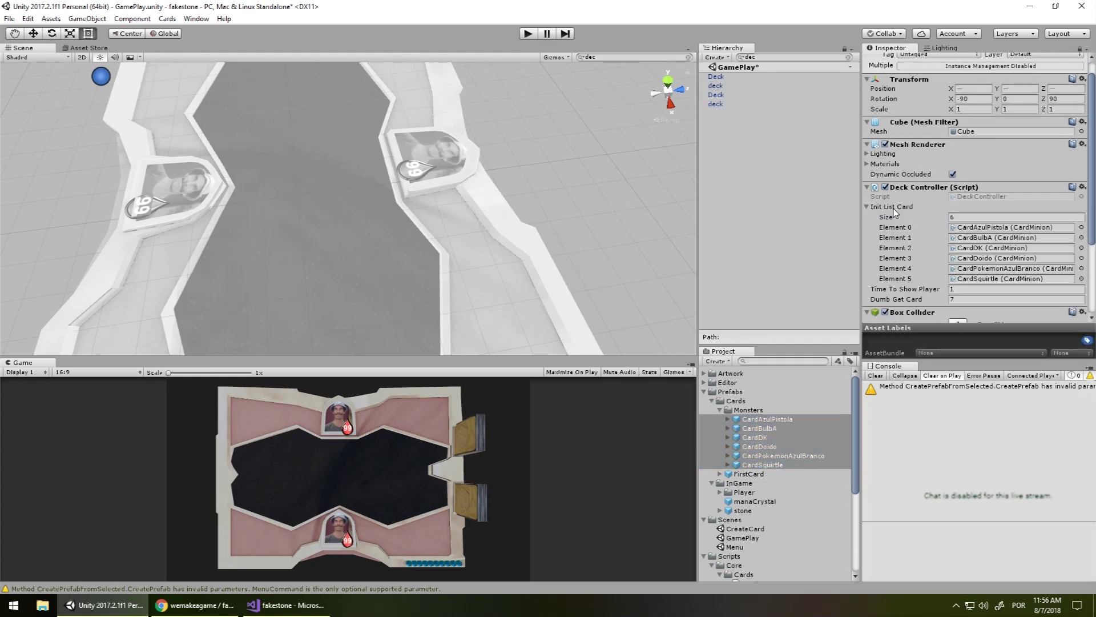
left_click(796, 159)
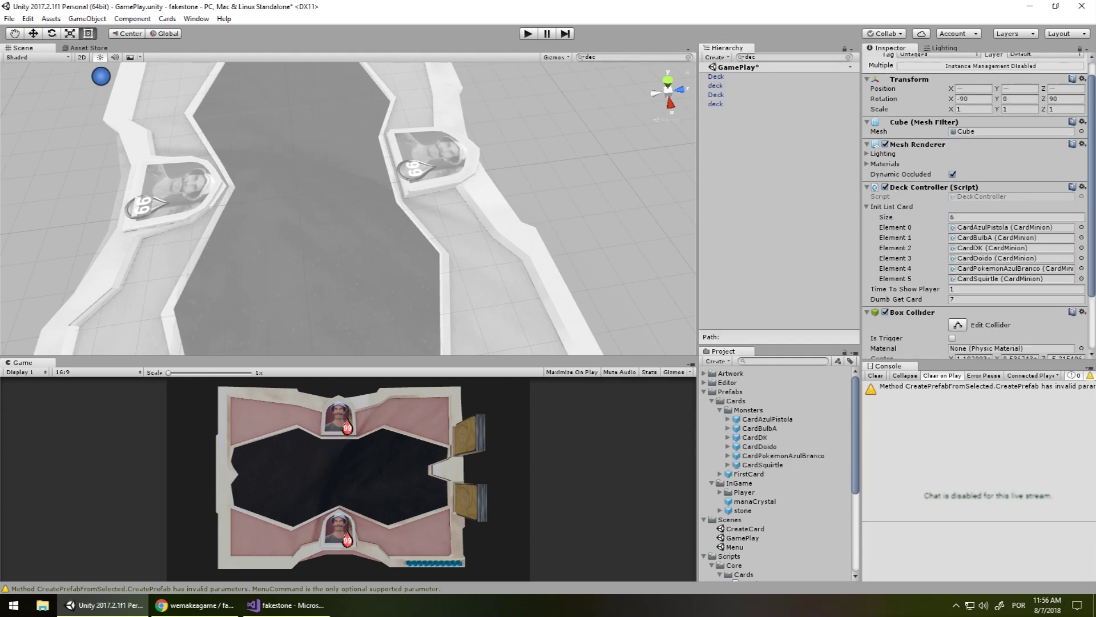
left_click(1080, 50)
left_click(850, 57)
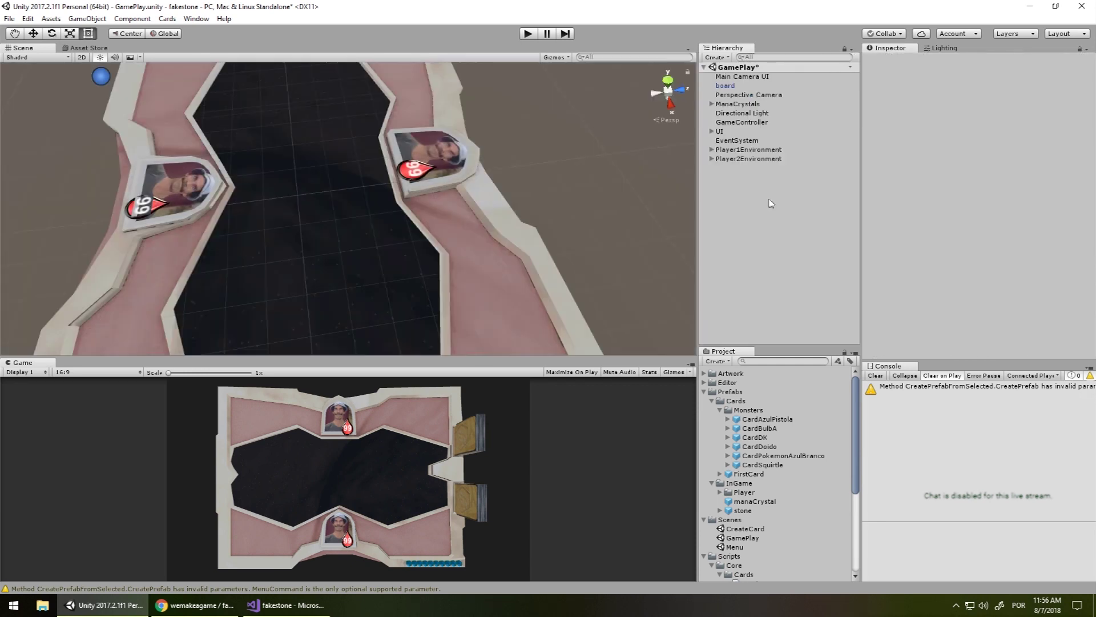
left_click(527, 33)
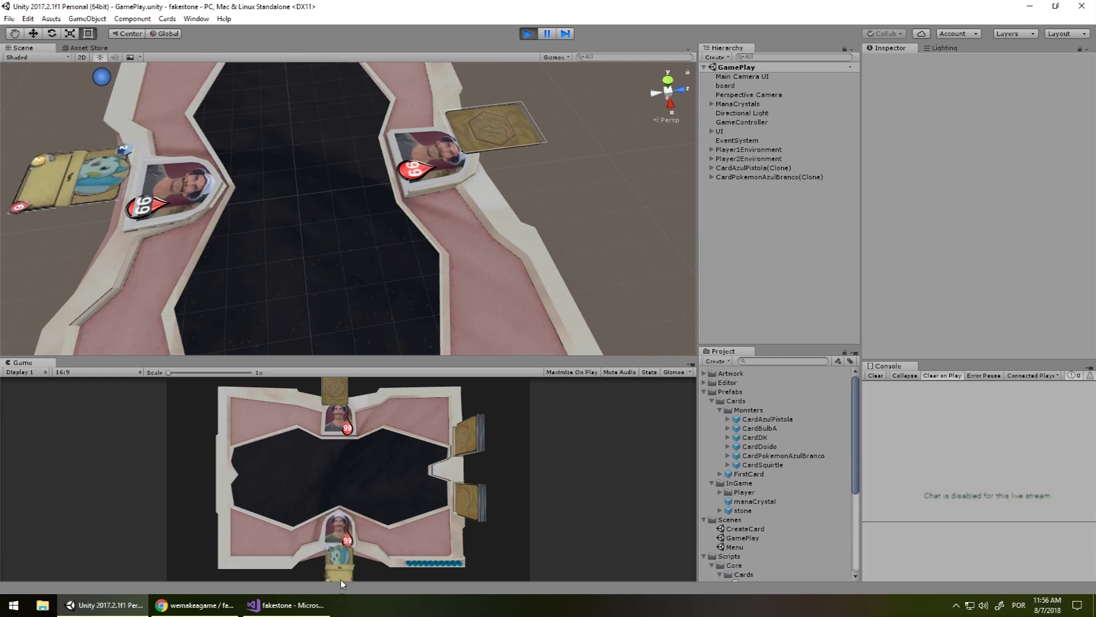
left_click_drag(331, 547, 289, 495)
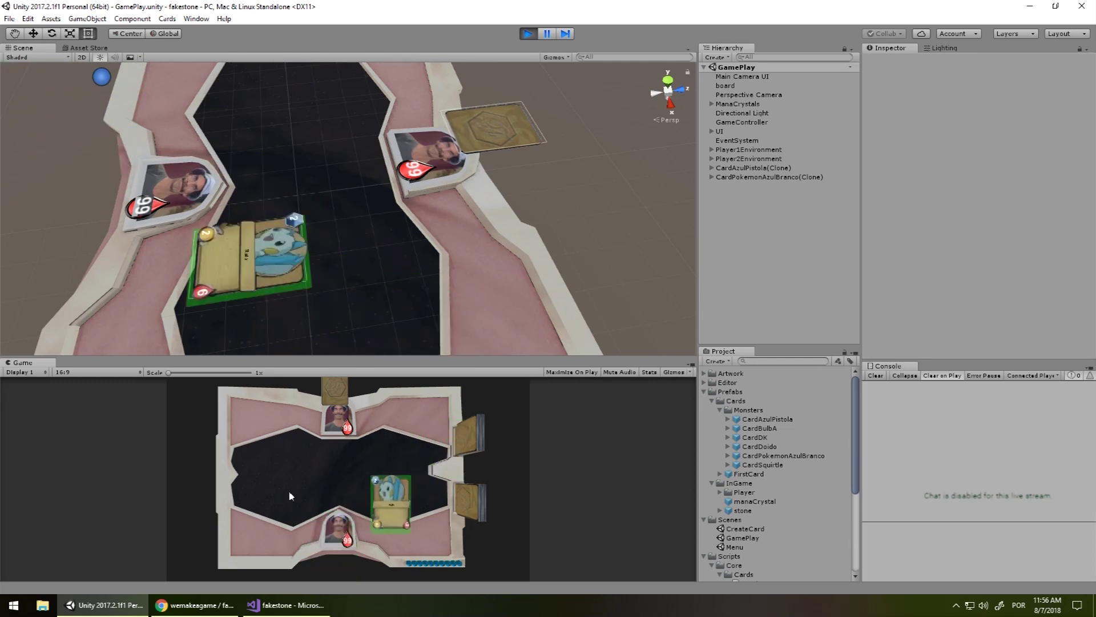
mouse_move(334, 543)
left_mouse_down()
mouse_move(341, 495)
mouse_move(338, 576)
left_mouse_up()
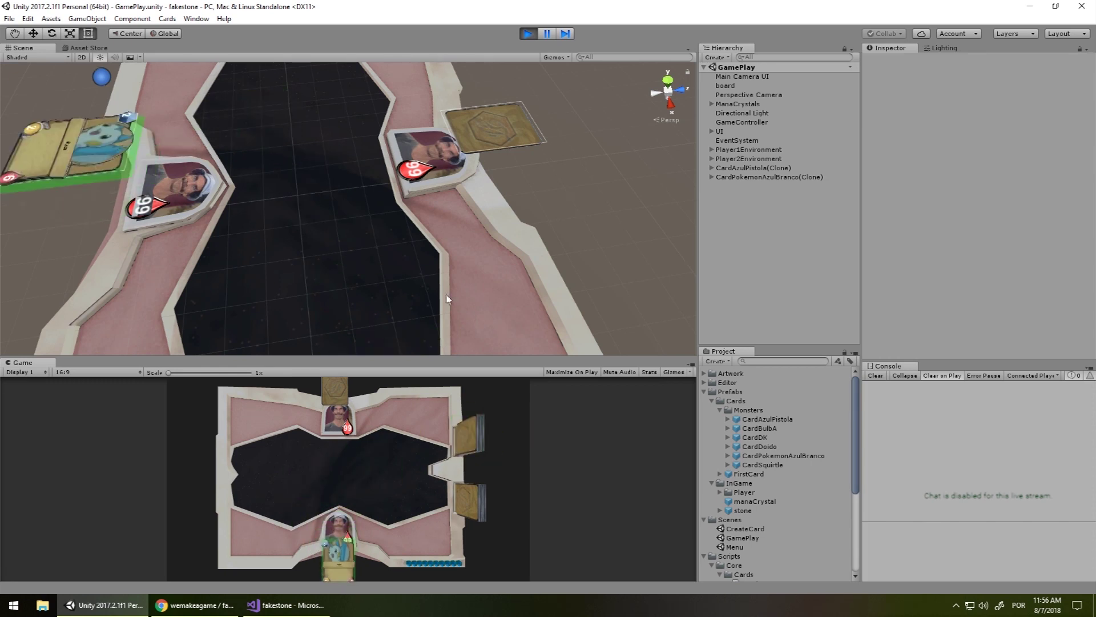
left_click(529, 34)
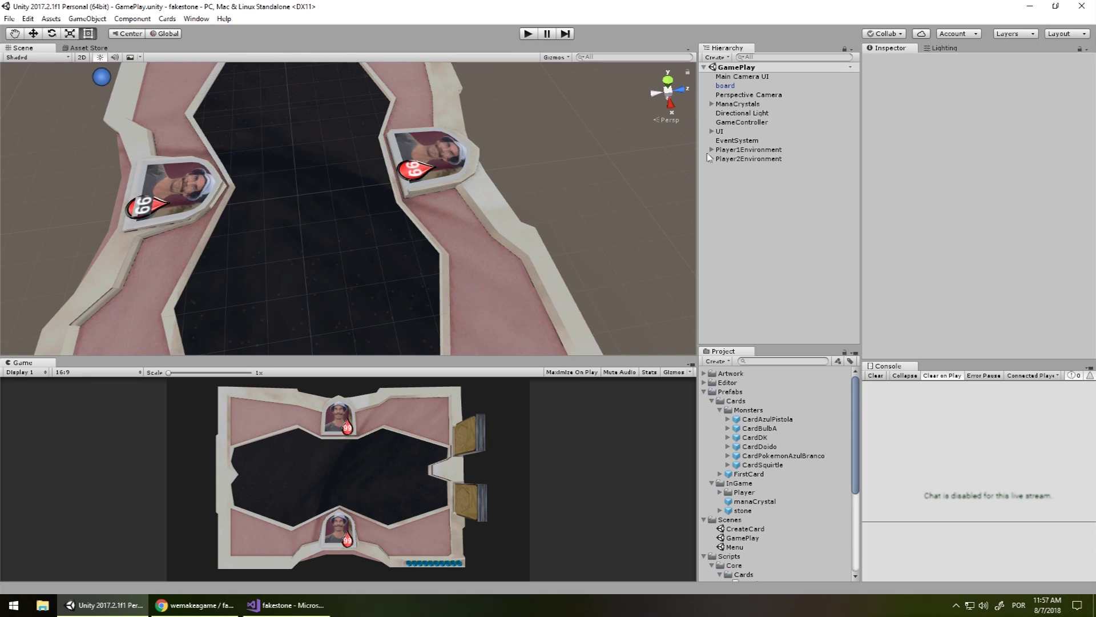
left_click(712, 149)
- Create an empty GameObject named StoneBoardPlayer1
left_click(711, 149)
right_click(742, 239)
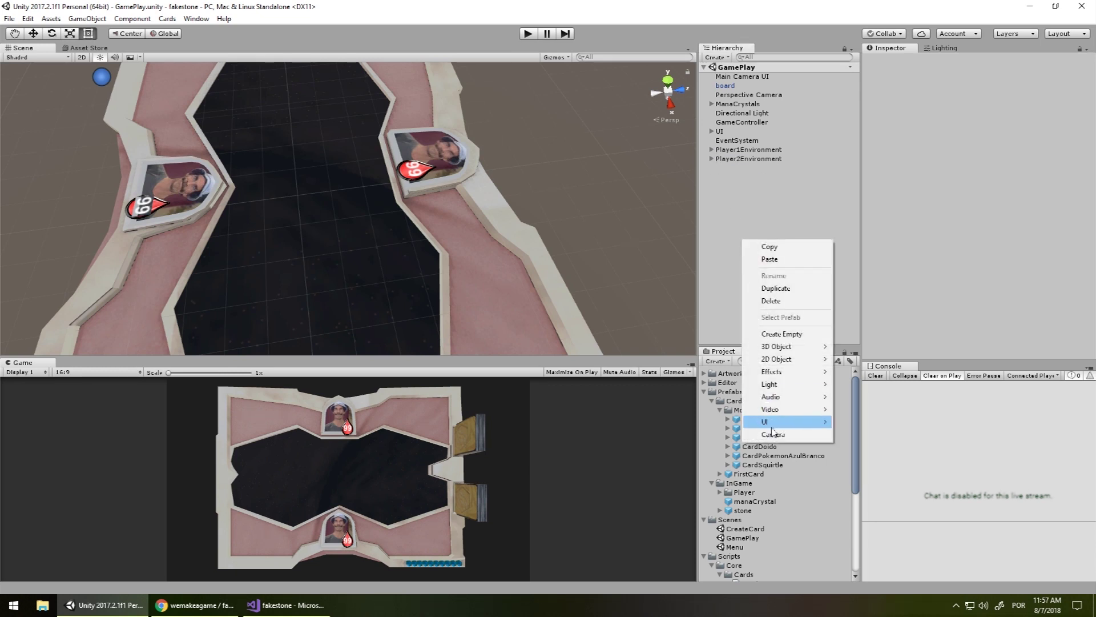
left_click(790, 333)
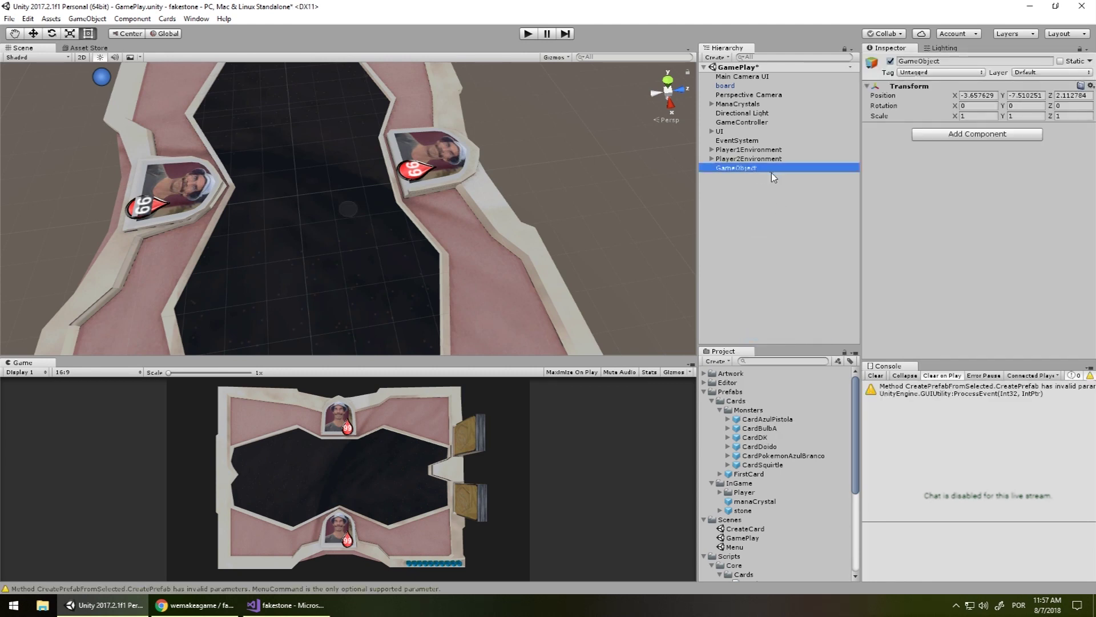
key("F2")
type("Boar")
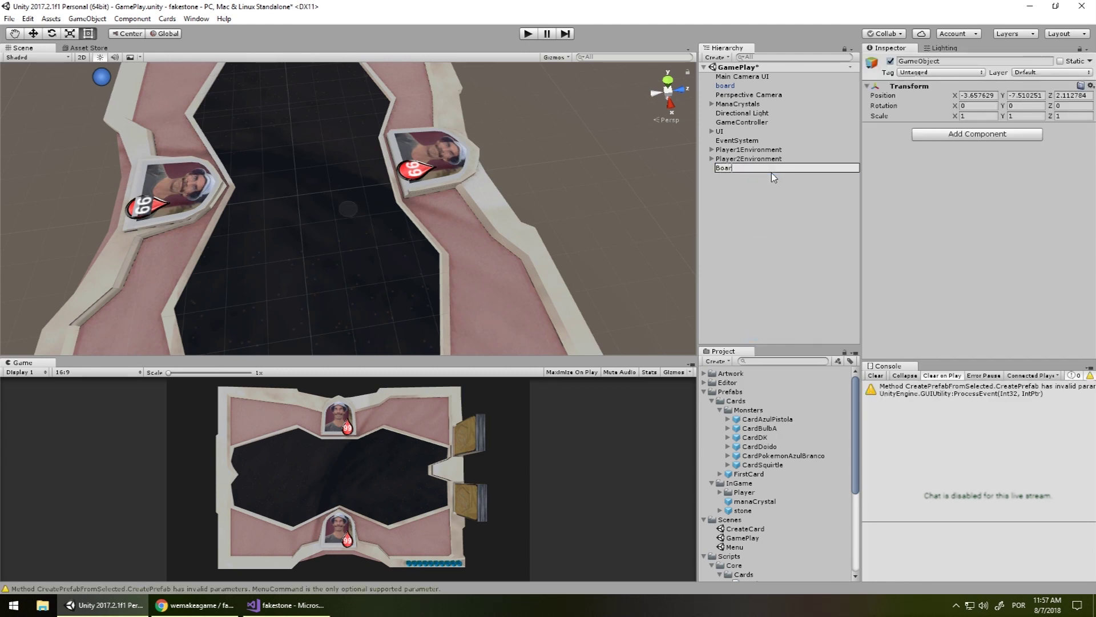
key("BackSpace")
key("BackSpace")
key("BackSpace")
key("BackSpace")
type("Stone")
type("dPlayer1")
key("Return")
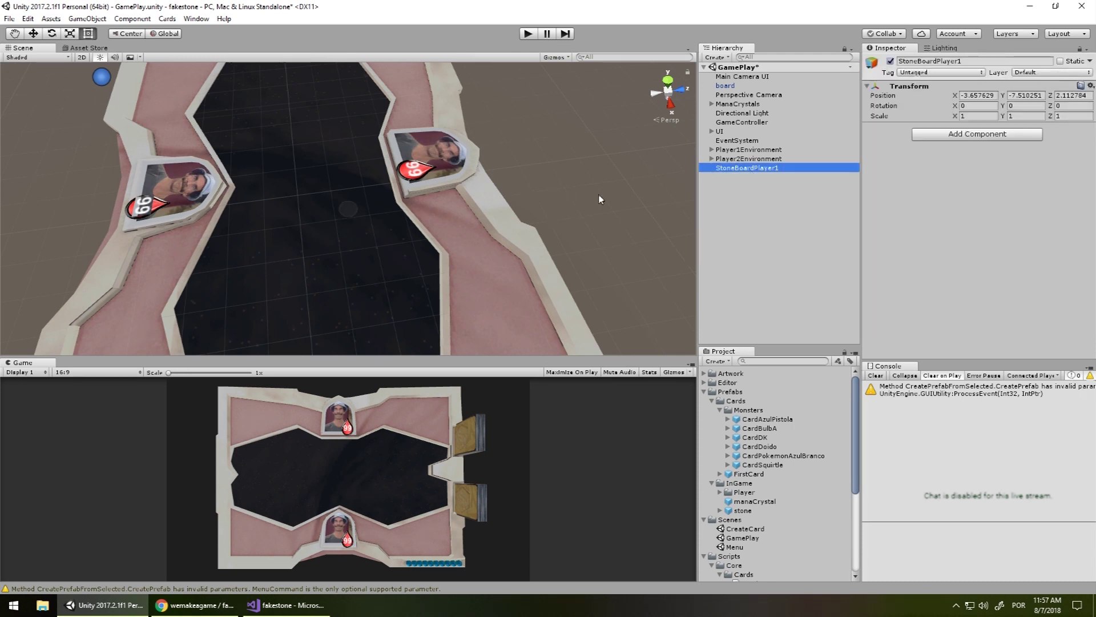
- Set StoneBoardPlayer1's Transform position to 0, 0, 0 and frame it in view
left_click(34, 32)
left_click_drag(390, 203, 364, 207)
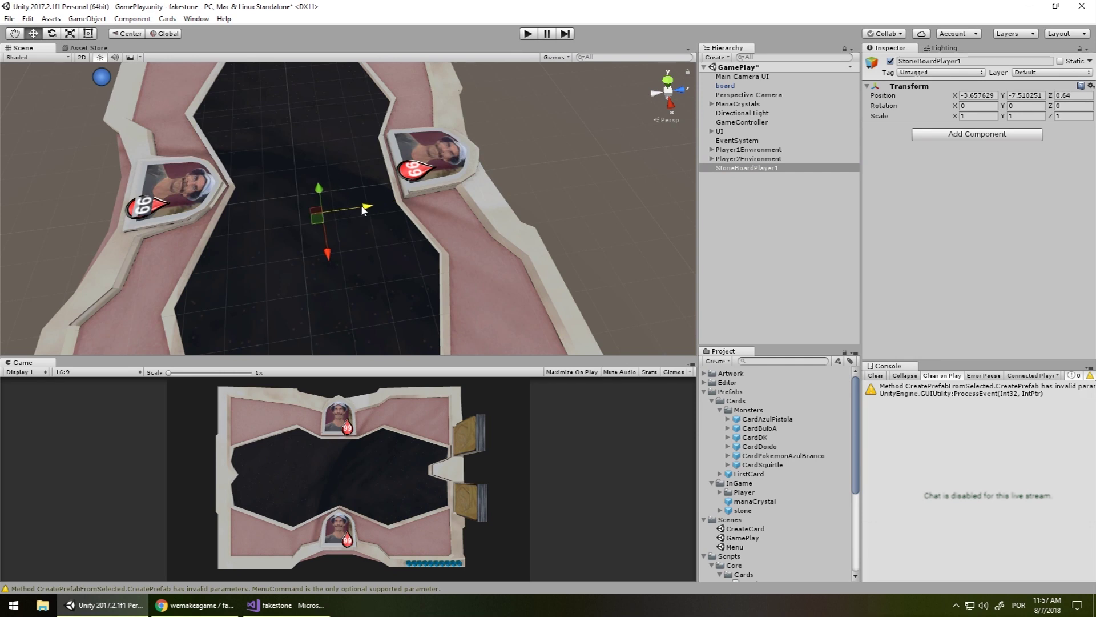
left_click(970, 96)
type("0")
key("Tab")
type("0")
key("Tab")
type("0")
double_click(731, 168)
mouse_move(317, 214)
left_mouse_down("alt")
mouse_move(448, 237)
mouse_move(583, 203)
left_mouse_up("alt")
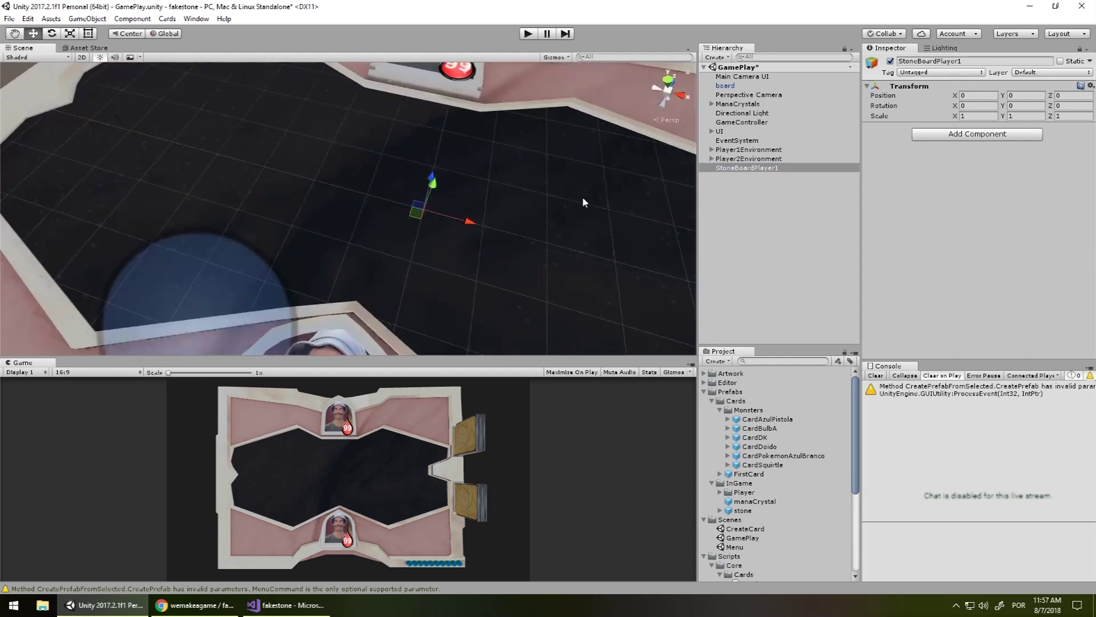
right_click(751, 168)
- Add an empty child named minPosition under StoneBoardPlayer1
left_click(776, 265)
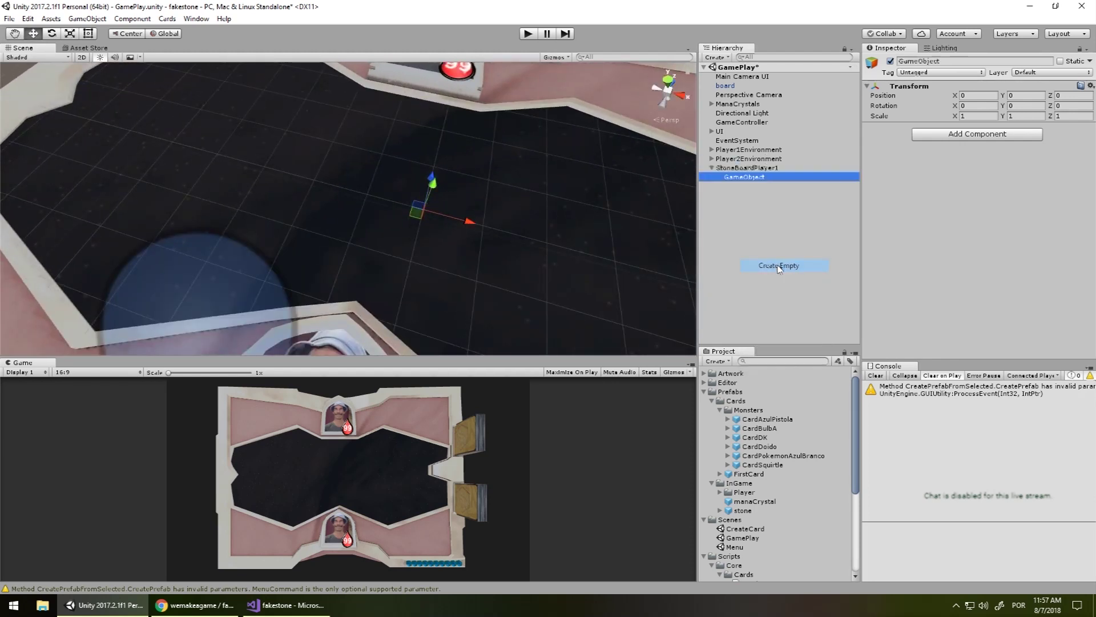
left_click(769, 177)
type("p")
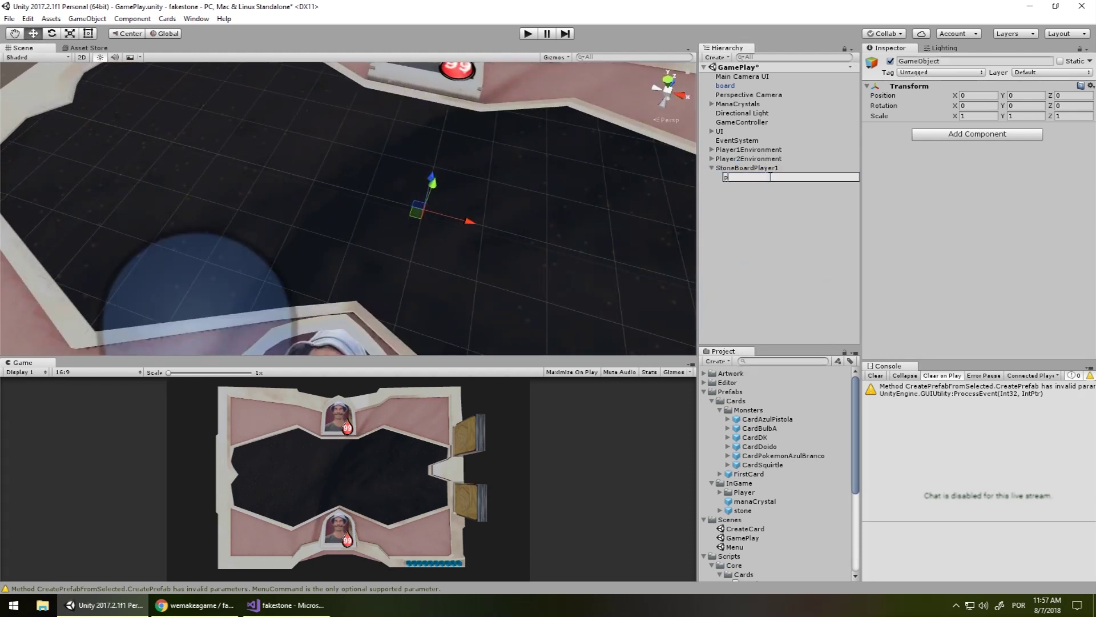
key("BackSpace")
type("minPosi")
type("tion")
key("Return")
left_click(752, 168)
left_click(754, 177)
- Duplicate minPosition and rename the copy maxPosition
key("ctrl+d")
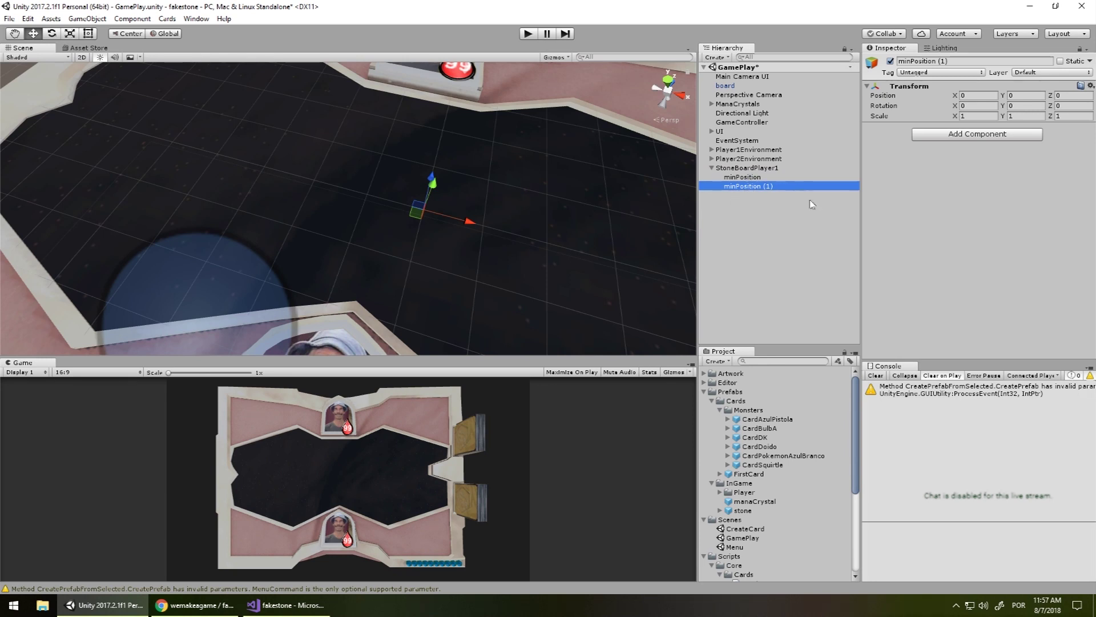
left_click(740, 177)
left_click(742, 185)
left_click(740, 186)
type("maxPositio")
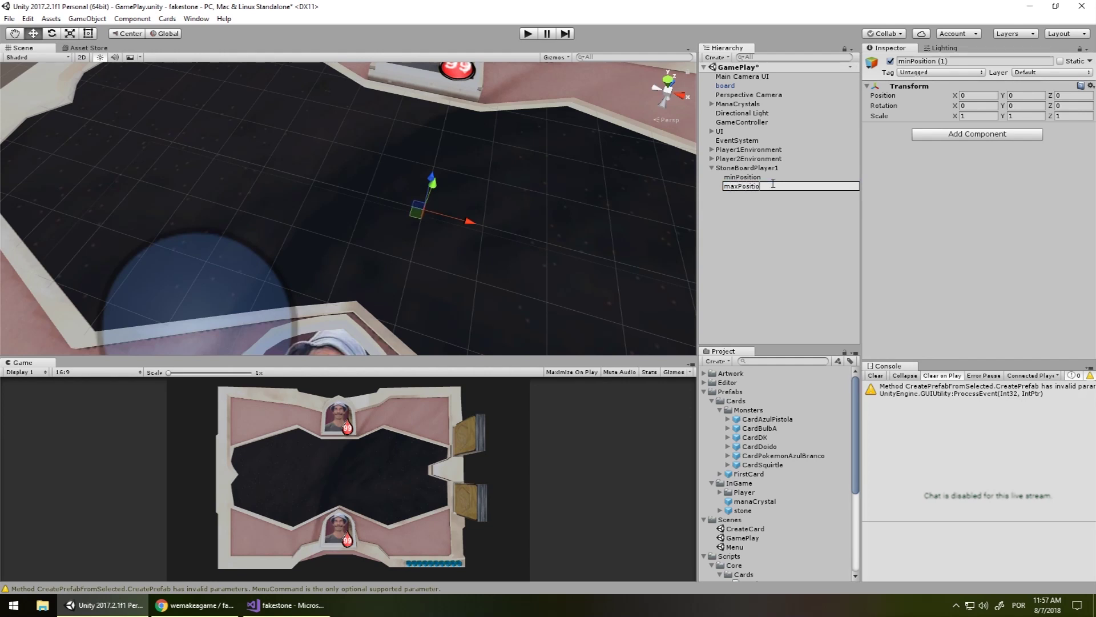
type("n")
key("Return")
left_click(752, 178)
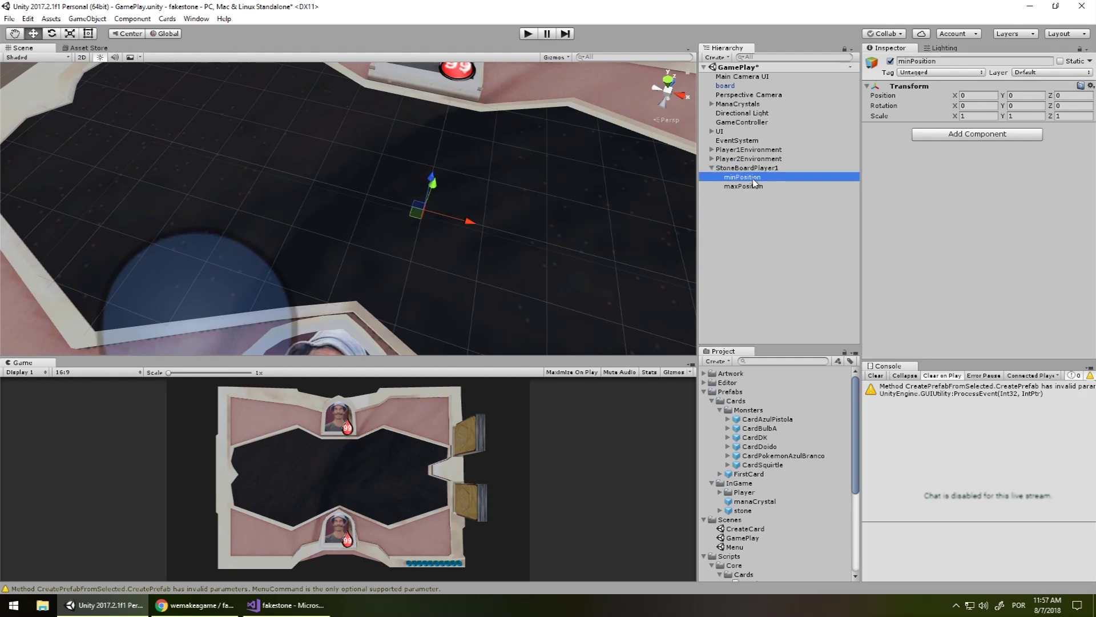
left_click(763, 201)
left_click(748, 187)
left_click(742, 178, "shift")
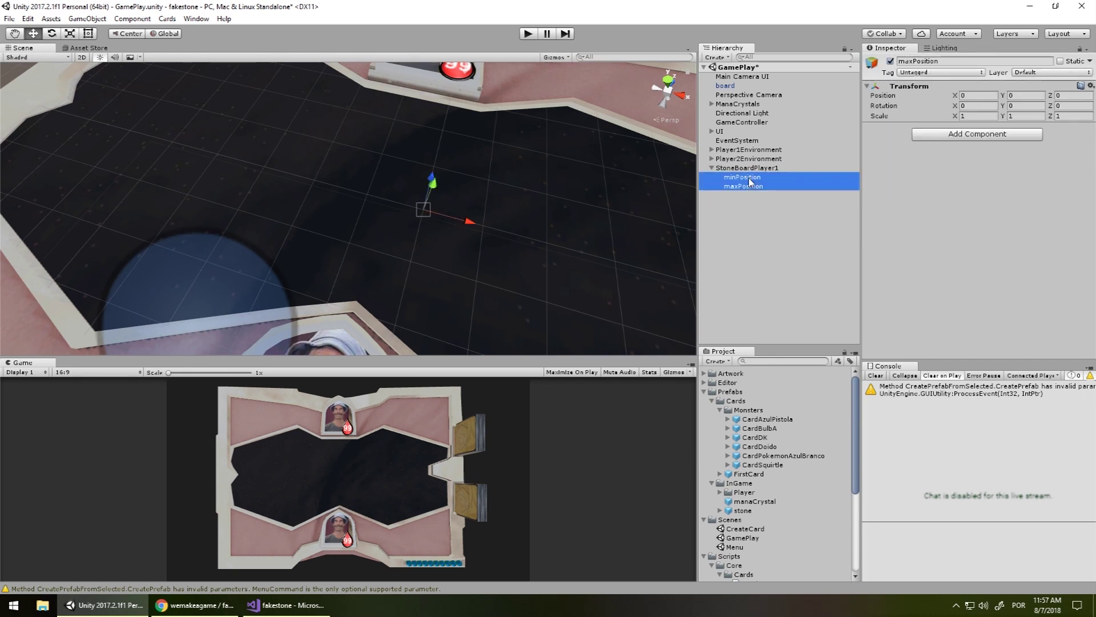
left_click(742, 178)
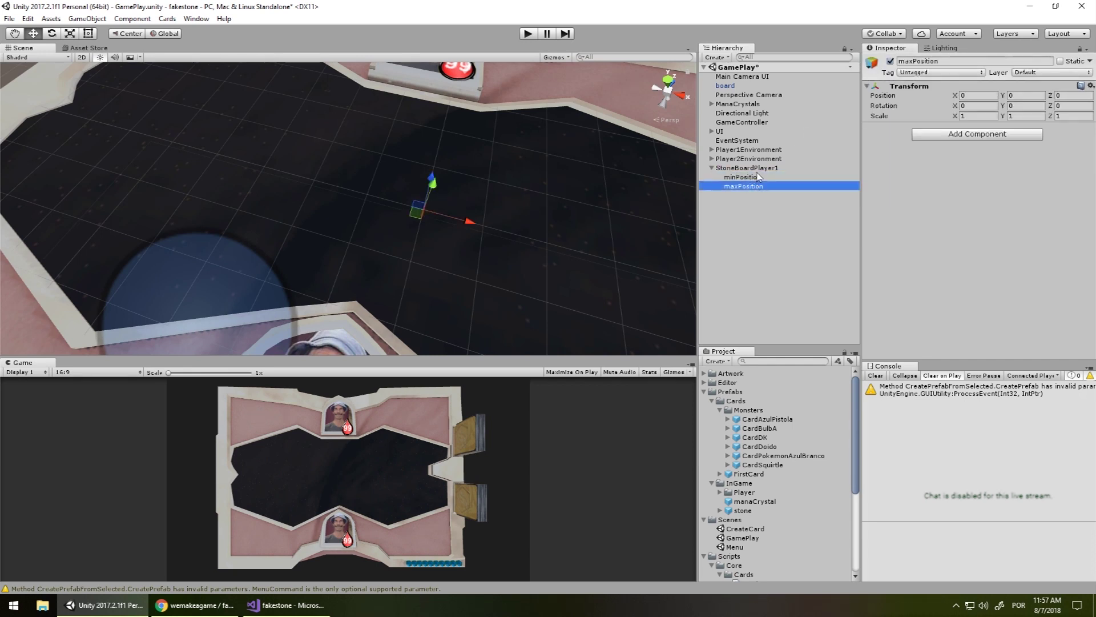
left_click(872, 64)
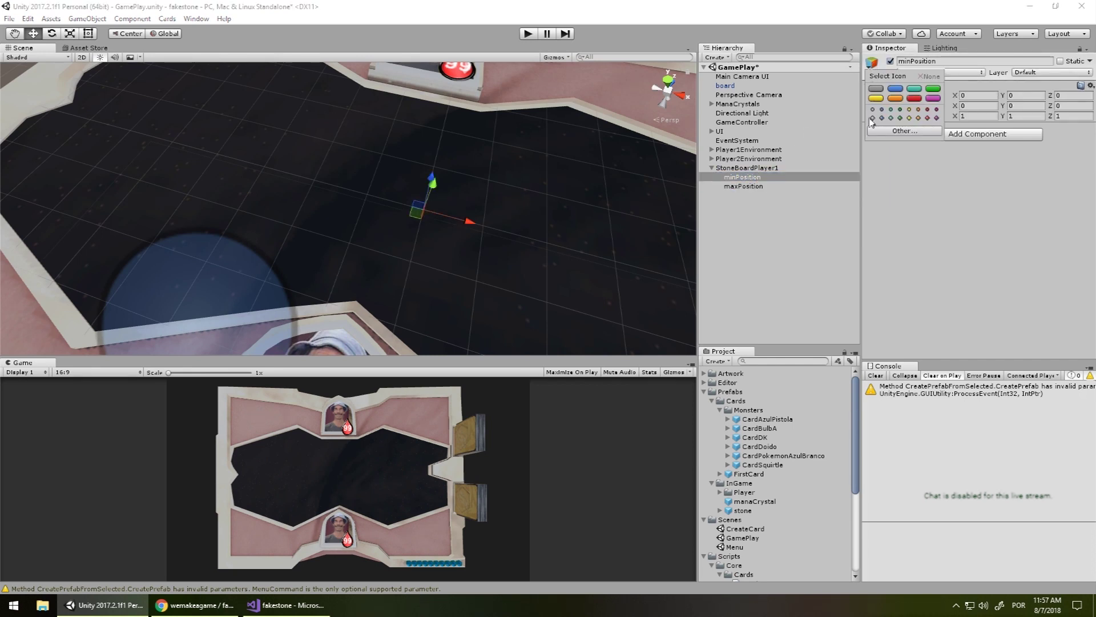
- Give minPosition and maxPosition red scene labels
left_click(914, 98)
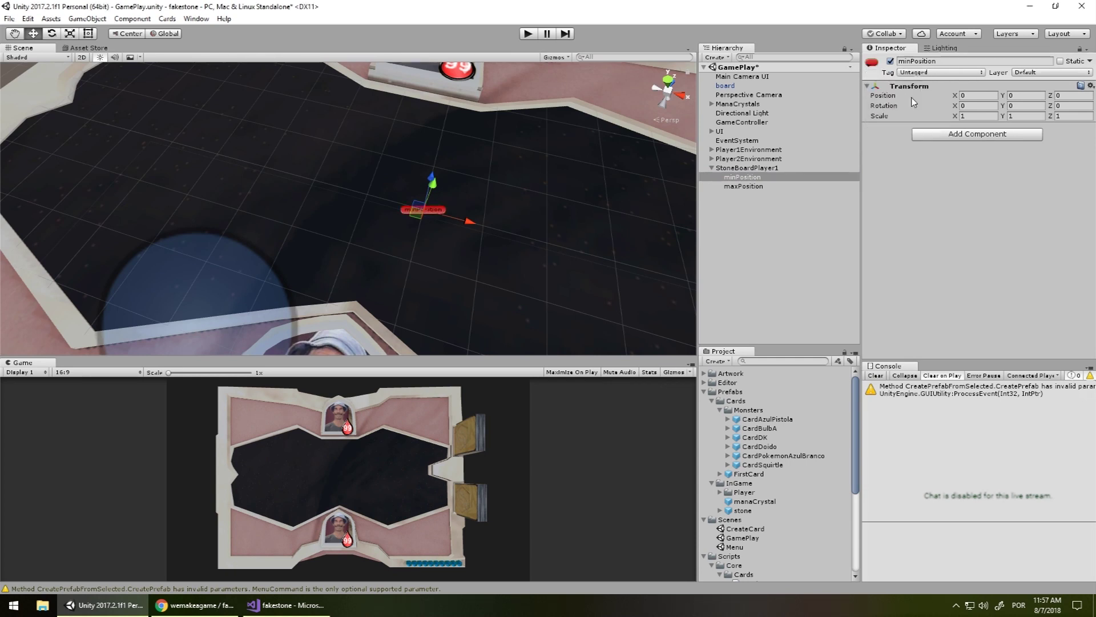
left_click(744, 186)
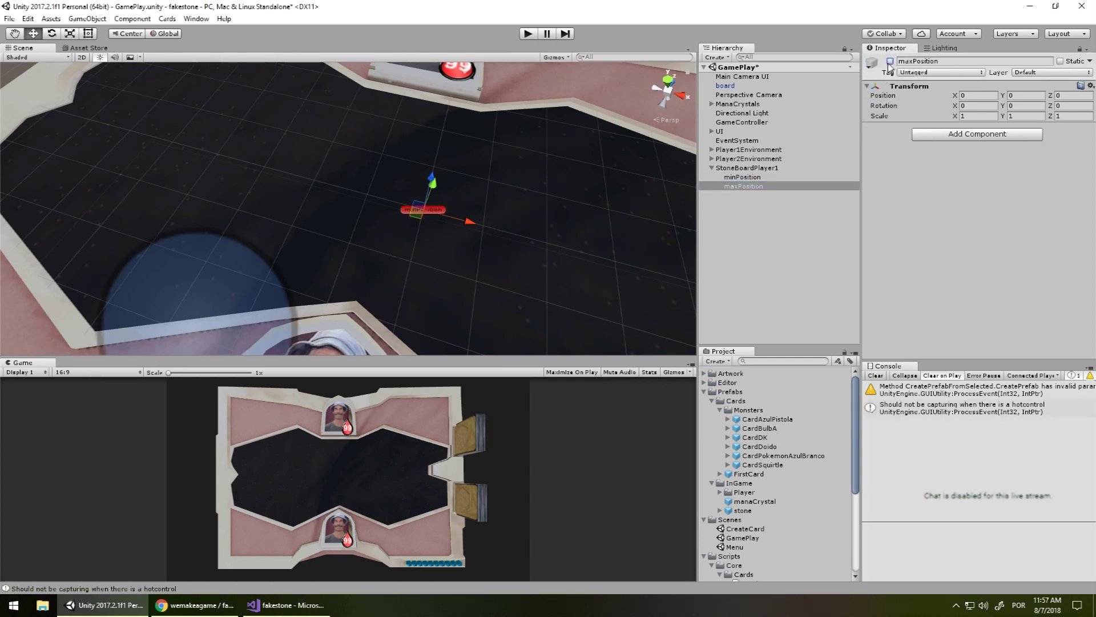
left_click(872, 64)
left_click(915, 97)
left_click(744, 246)
left_click(750, 186)
left_click(754, 177)
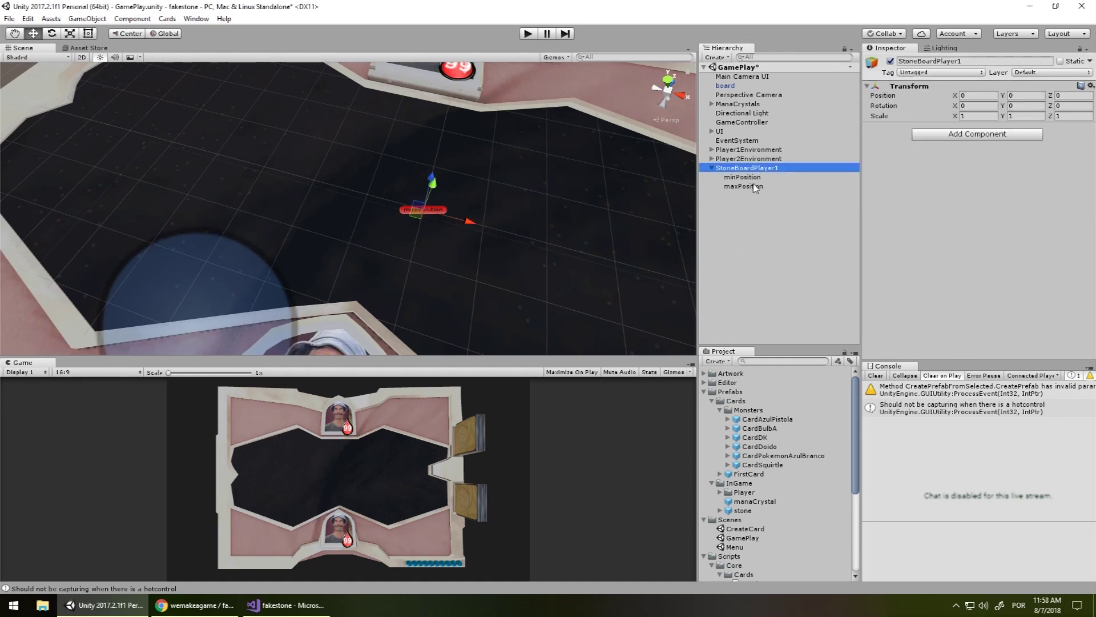
- Set minPosition's X position to -7.5 and maxPosition's to 7.5
left_click(980, 96)
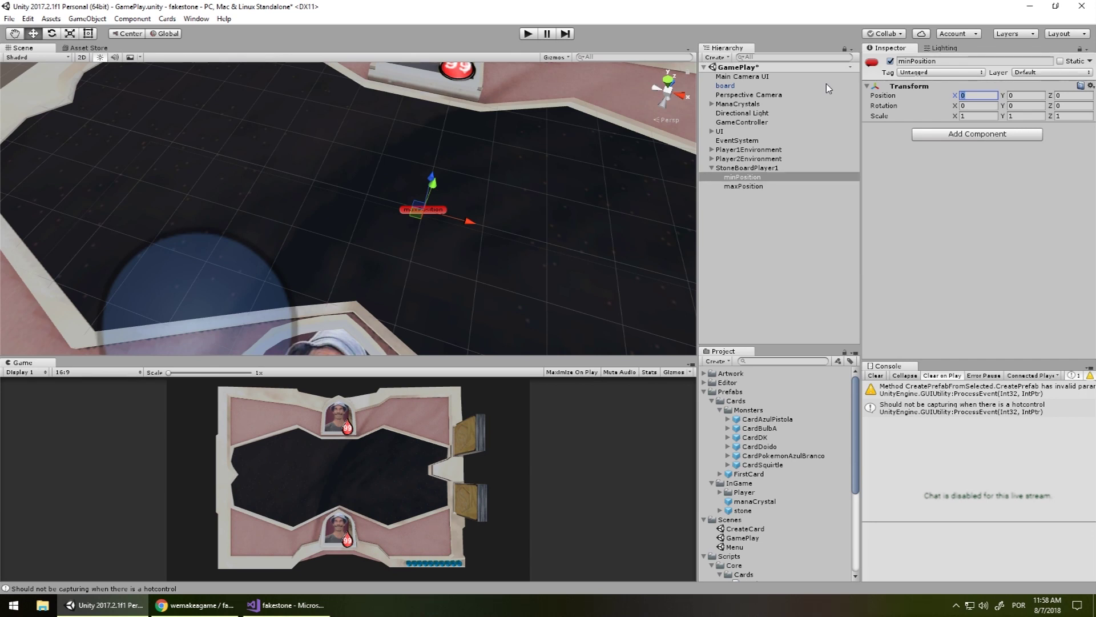
type("-7.5")
left_click(781, 187)
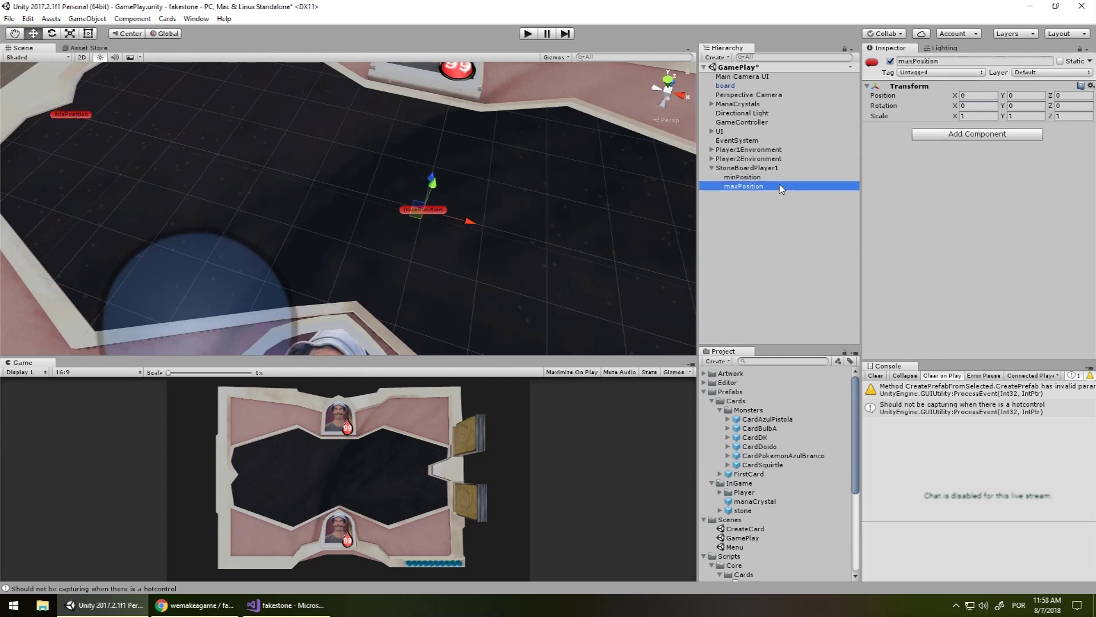
left_click(875, 85)
type("7.5")
scroll(354, 228, "down", 3)
scroll(354, 227, "down", 2)
left_click_drag(353, 223, 471, 222, "alt")
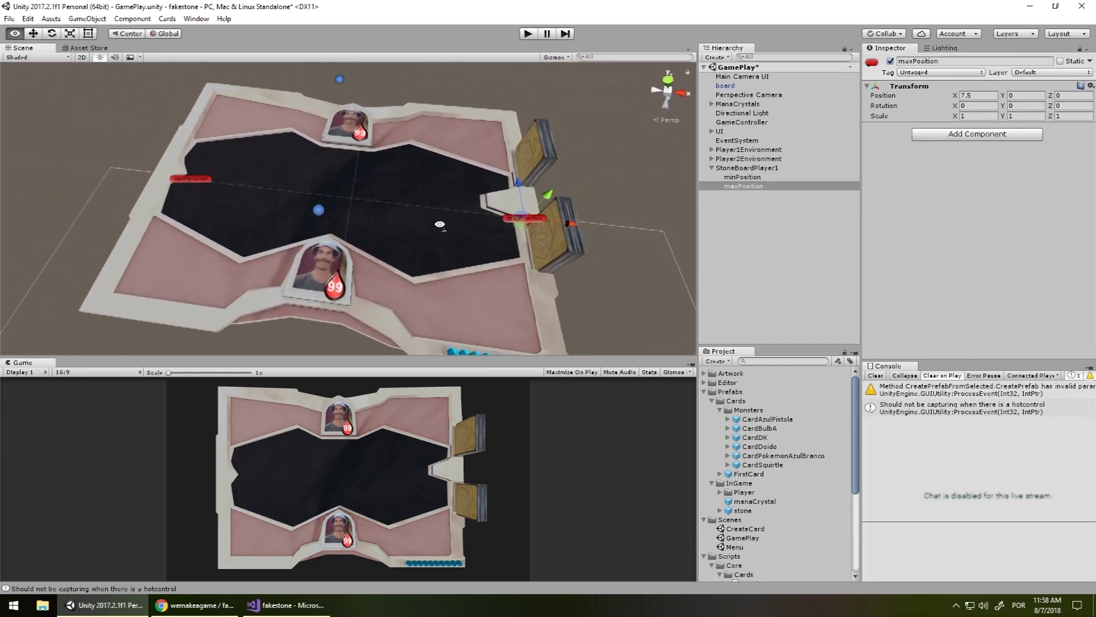
left_click_drag(471, 223, 521, 228, "alt")
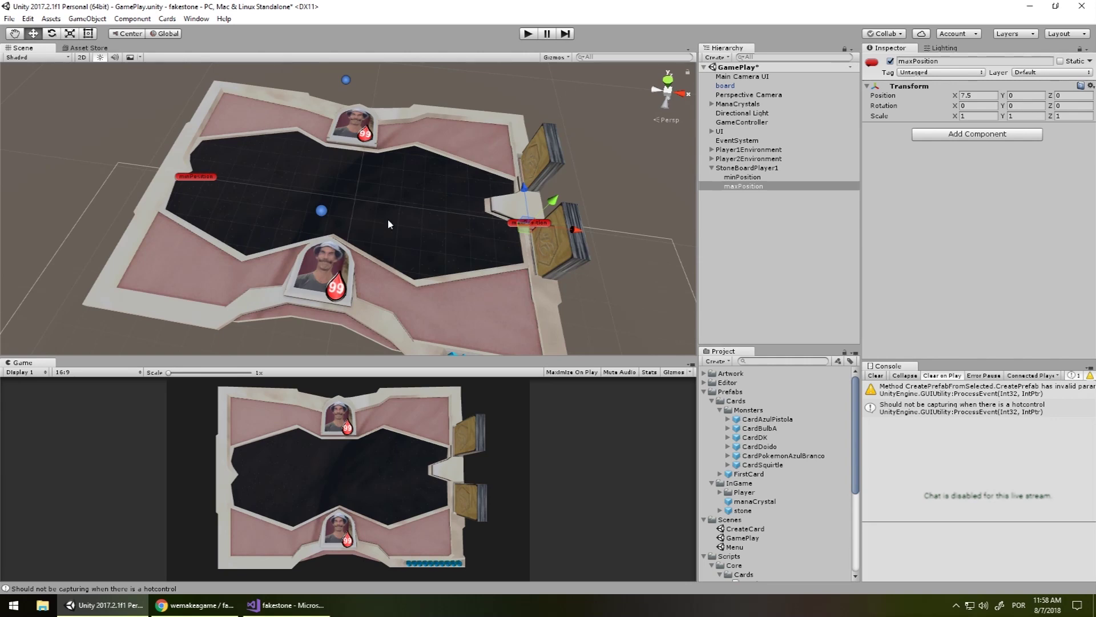
- Inspect minPosition and maxPosition placement around the board from a new angle
left_click(746, 167)
left_click(743, 177)
mouse_move(485, 154)
left_mouse_down("alt")
mouse_move(485, 172)
mouse_move(812, 246)
left_mouse_up("alt")
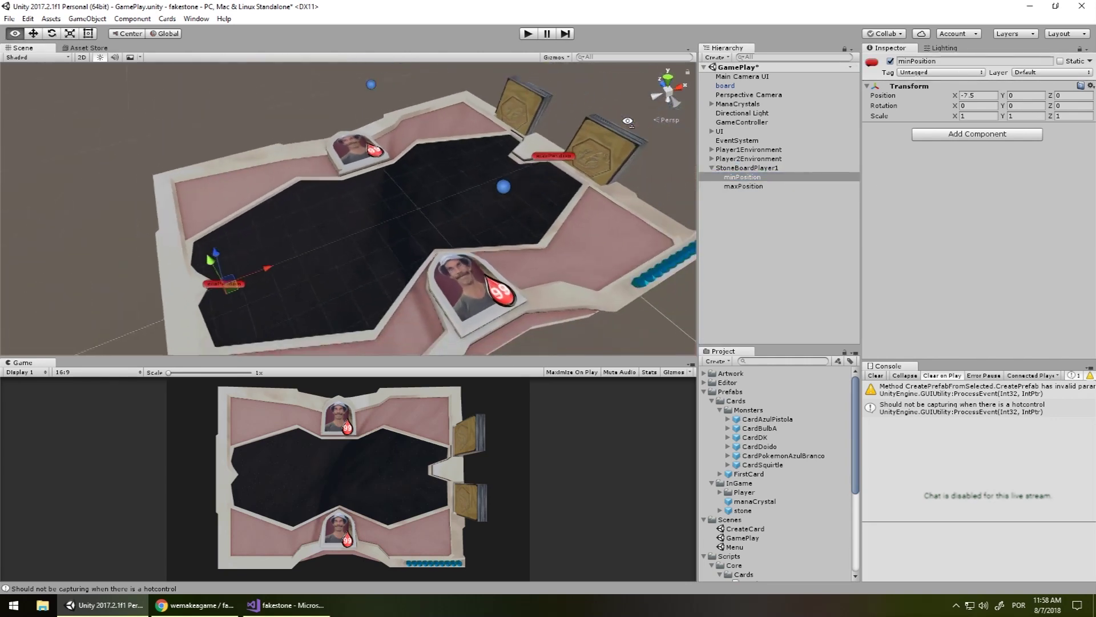
left_click(812, 246)
left_click(762, 177)
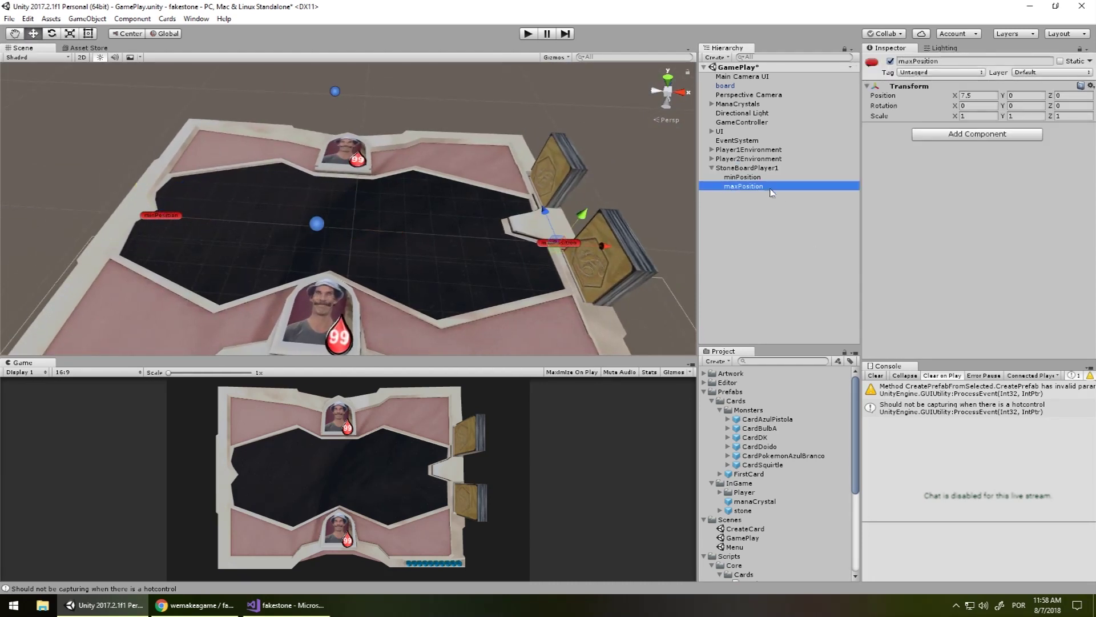
left_click(744, 186)
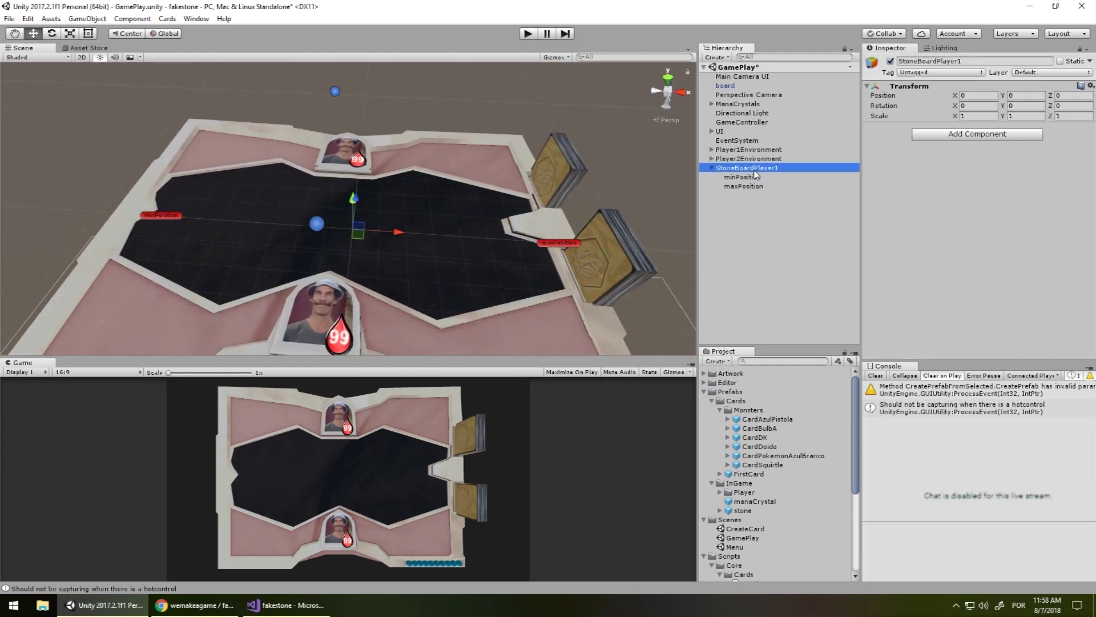
- Set StoneBoardPlayer1's Z position to -1 and view the board from above
left_click(757, 167)
mouse_move(372, 235)
left_mouse_down("alt")
mouse_move(328, 254)
mouse_move(346, 273)
left_mouse_up("alt")
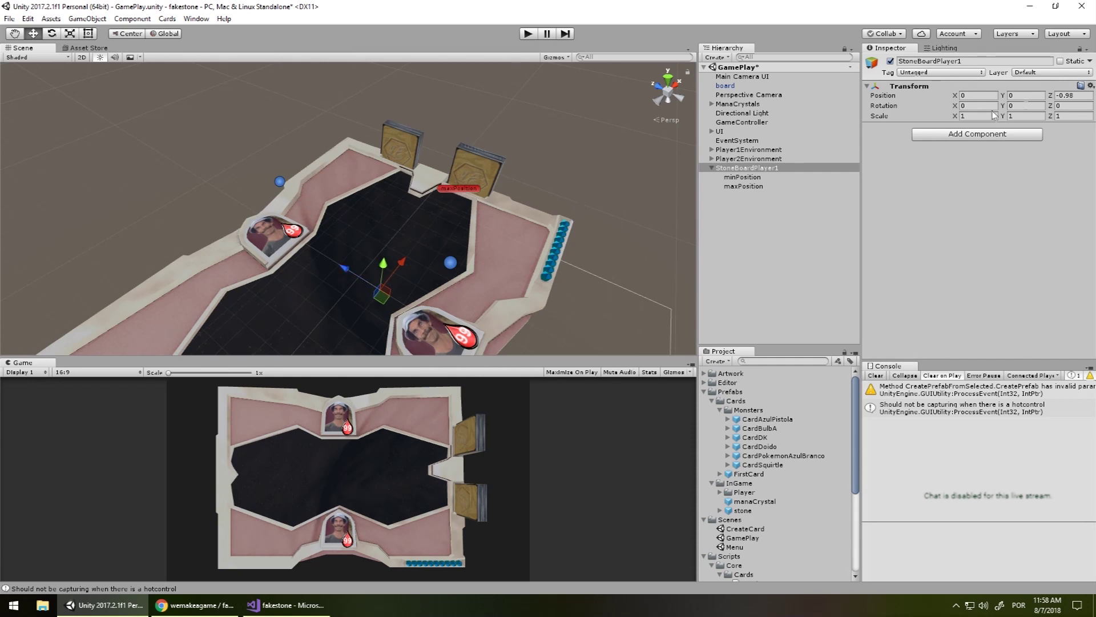
left_click(1074, 95)
type("-1")
key("Return")
left_click_drag(514, 114, 446, 189, "alt")
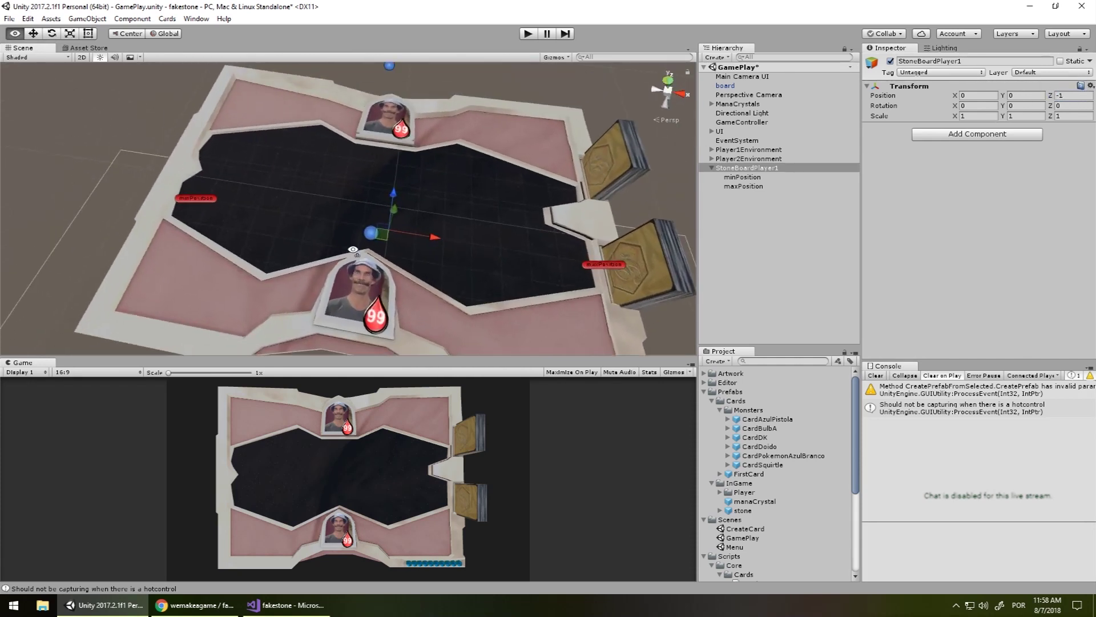
scroll(797, 507, "down", 5)
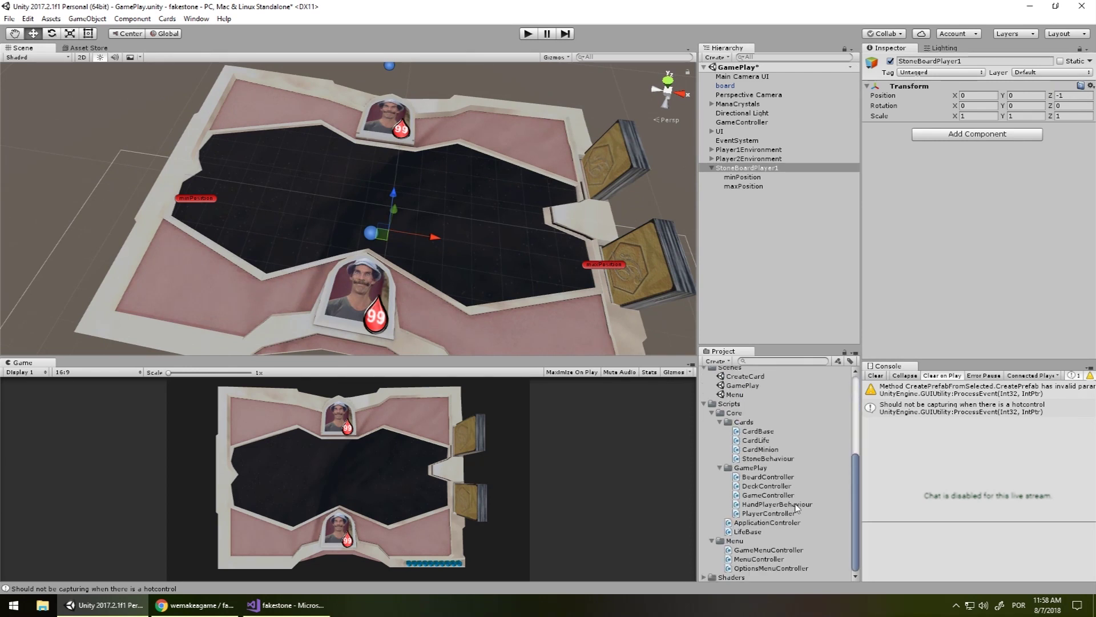
- Create a C# script named StoneBoardController in the Scripts/GamePlay folder
right_click(754, 470)
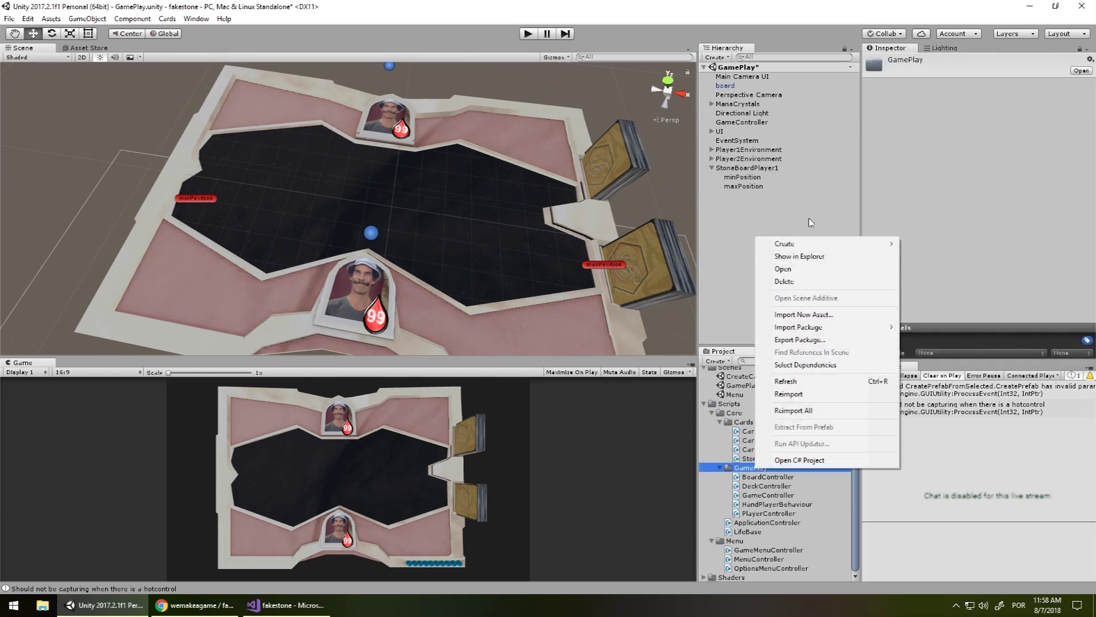
mouse_move(810, 244)
left_click(945, 260)
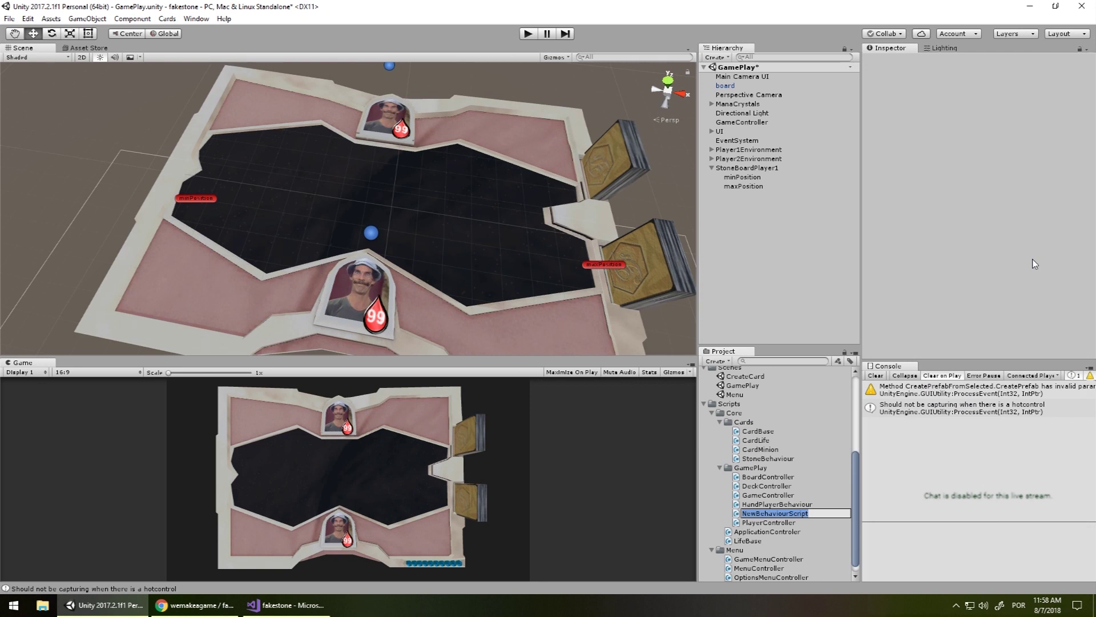
type("StoneBoardControlle")
type("rdControlle")
key("Return")
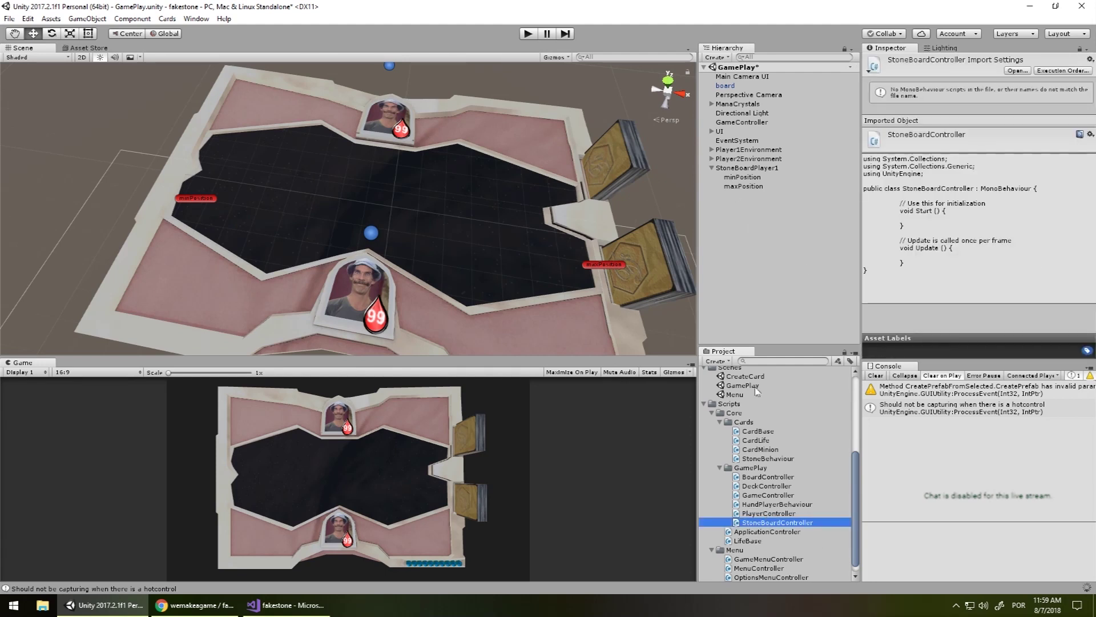
- Attach StoneBoardController to StoneBoardPlayer1 and open the script
left_click(744, 169)
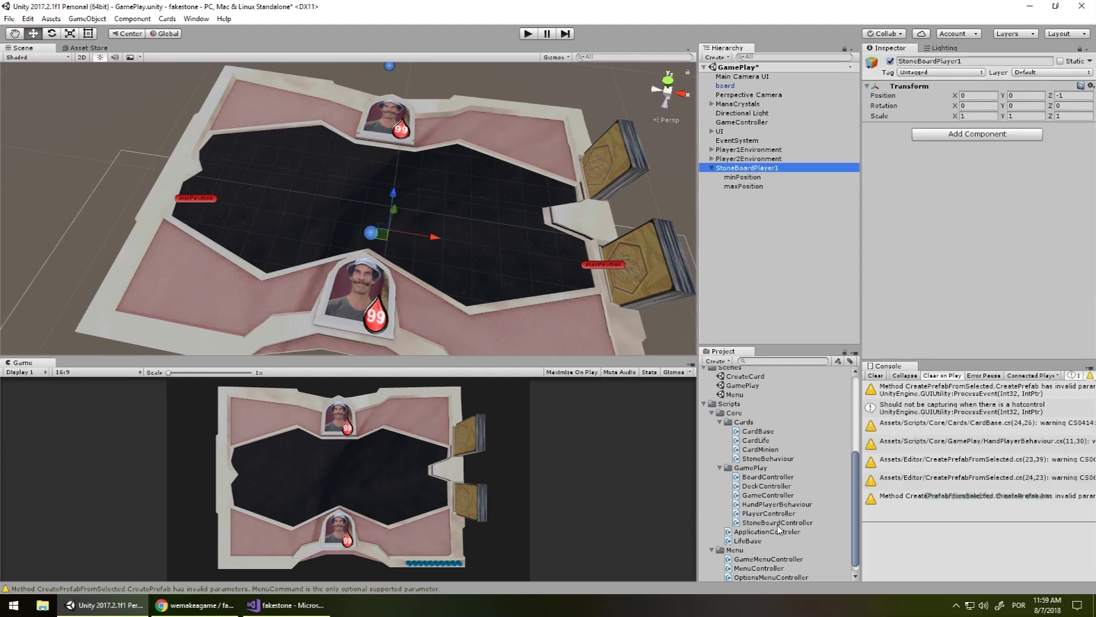
left_click_drag(779, 528, 982, 191)
left_click(979, 140)
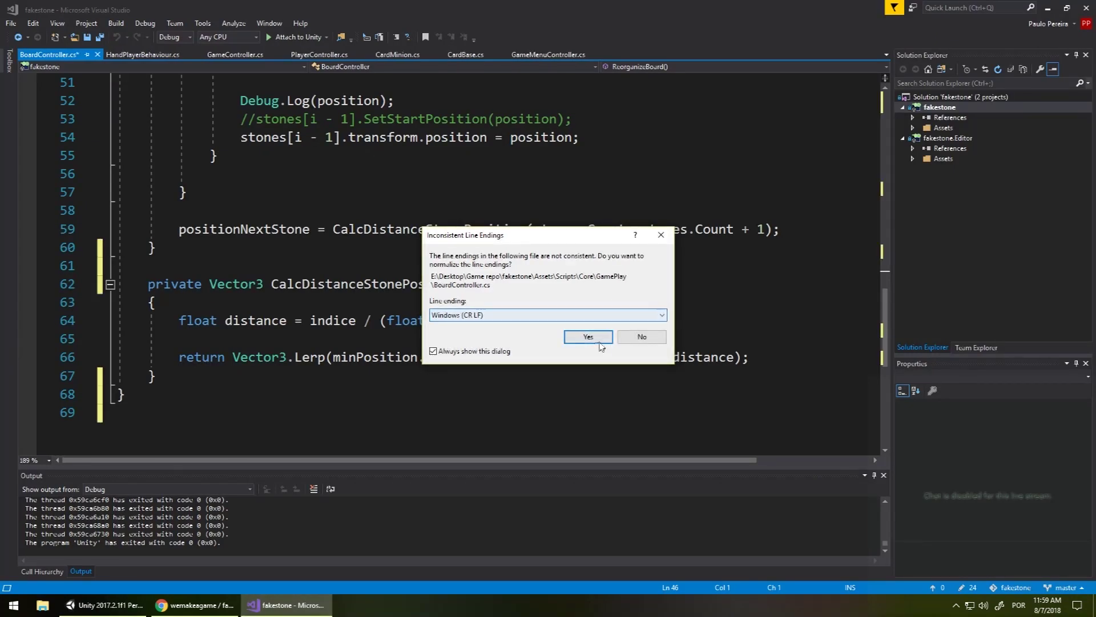
- Normalise line endings, format StoneBoardController.cs with Ctrl+K, Ctrl+D, and save it
left_click(580, 338)
left_click(264, 211)
left_click(357, 192)
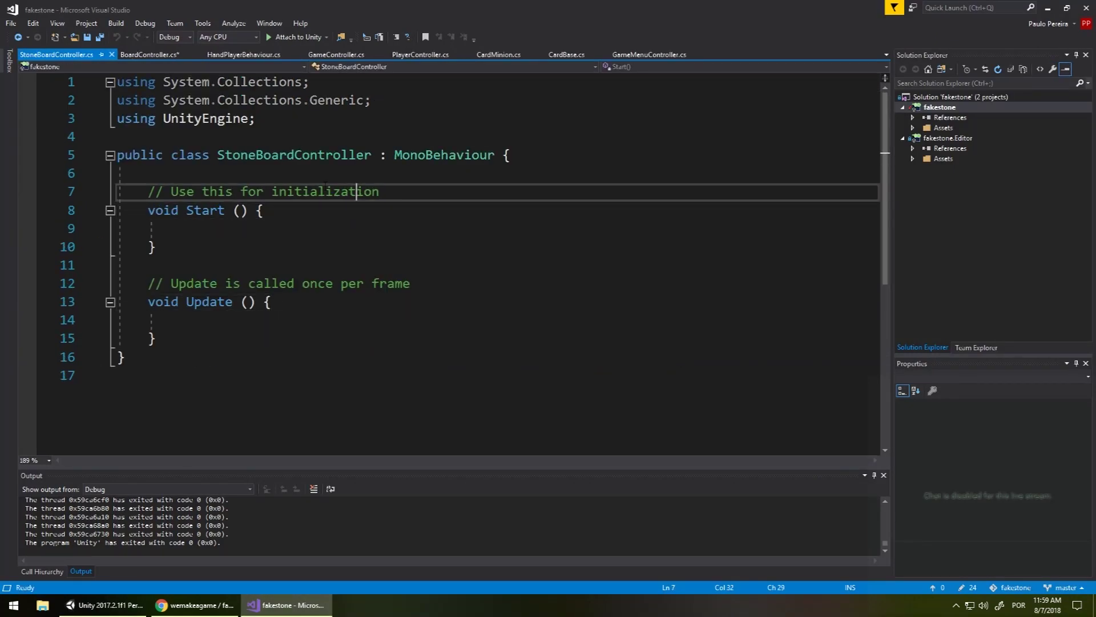
key("ctrl+k")
key("ctrl+d")
key("Down")
key("Down")
key("Down")
key("ctrl+s")
key("Up")
key("Up")
key("Up")
- Close BoardController.cs, discarding its unsaved changes
left_click(186, 55)
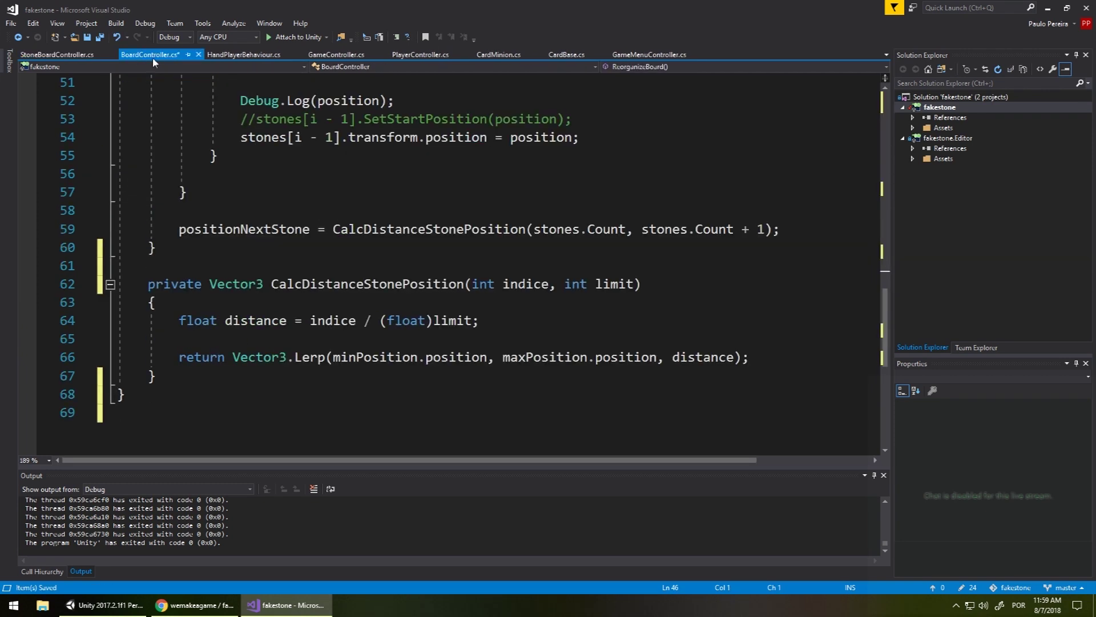
left_click(198, 55)
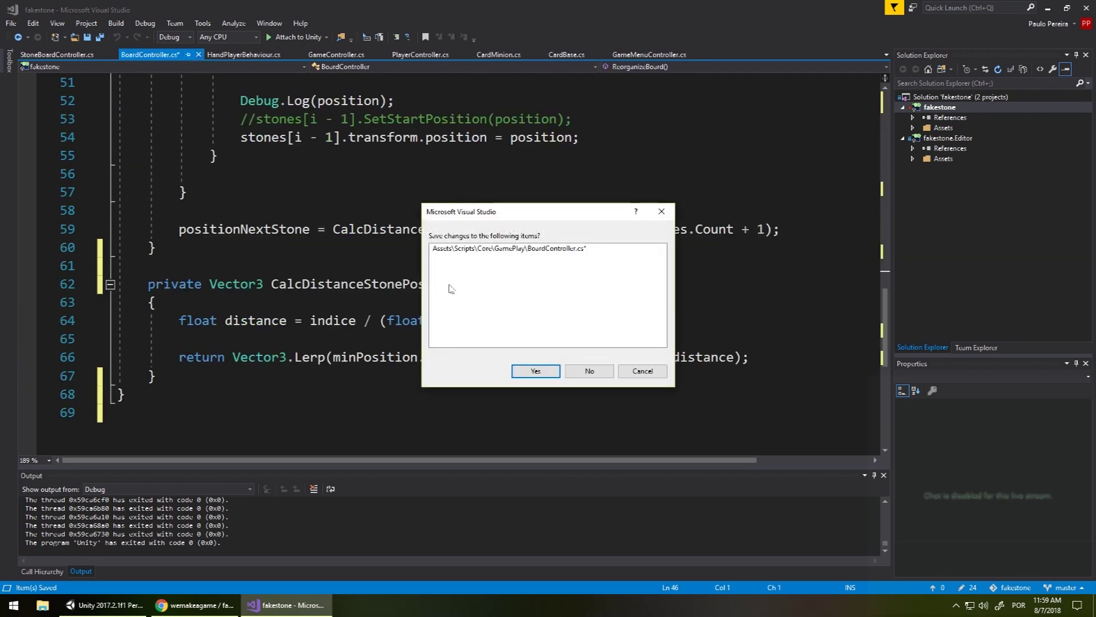
left_click(590, 372)
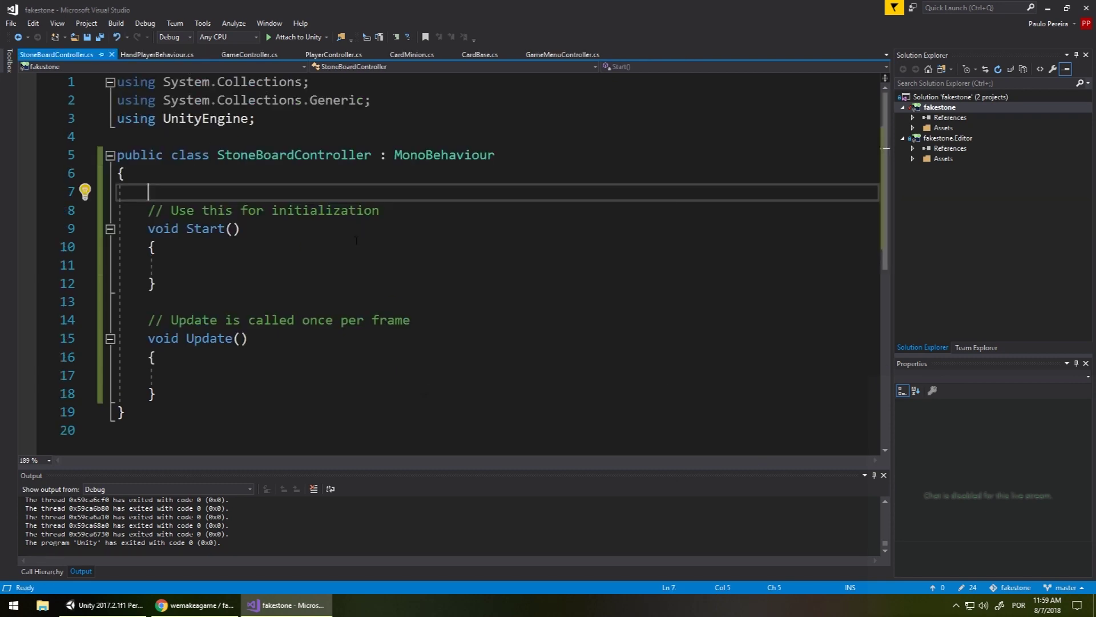
- Locate the stone-spawning block in HandPlayerBehaviour's Update method
left_click(172, 54)
scroll(353, 254, "down", 11)
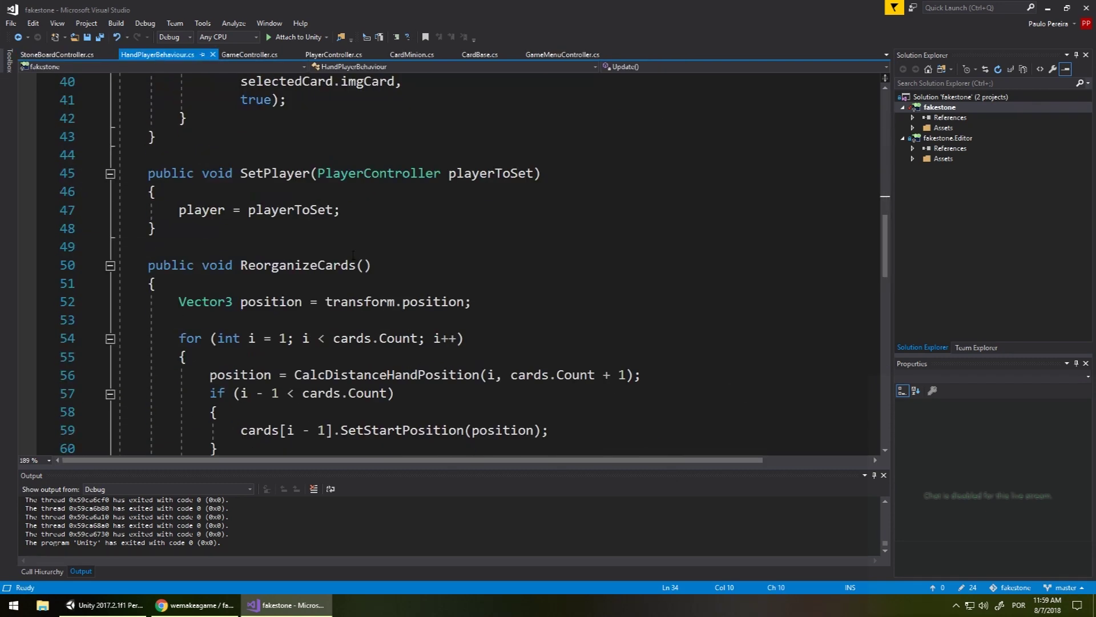
scroll(353, 255, "up", 7)
scroll(353, 255, "down", 2)
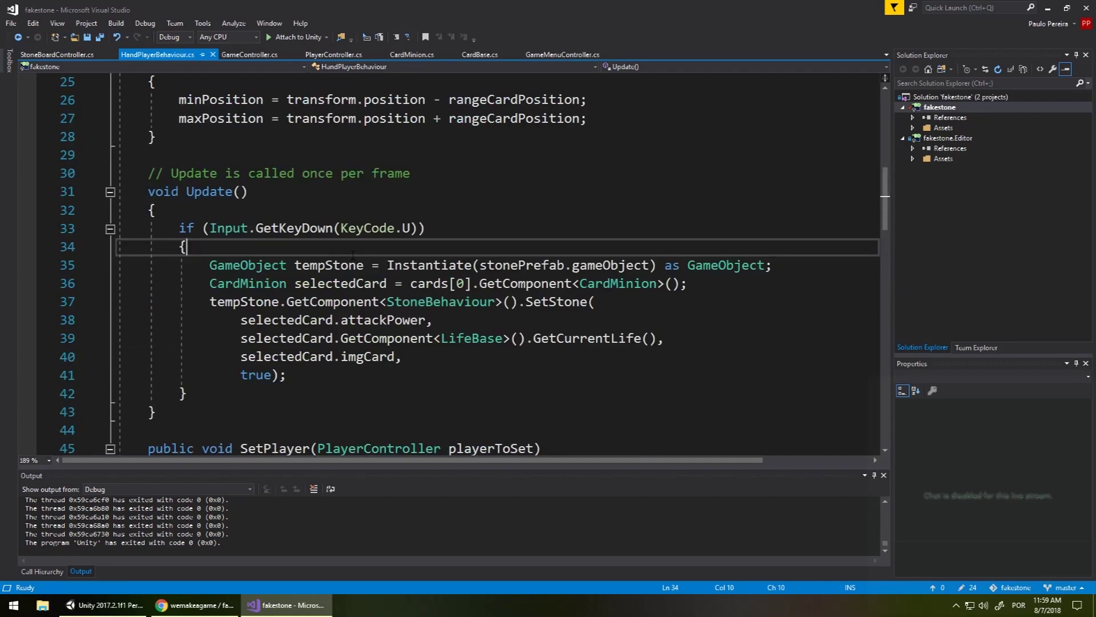
left_click(353, 283)
mouse_move(194, 265)
left_mouse_down()
mouse_move(441, 301)
mouse_move(287, 375)
left_mouse_up()
left_click(432, 319)
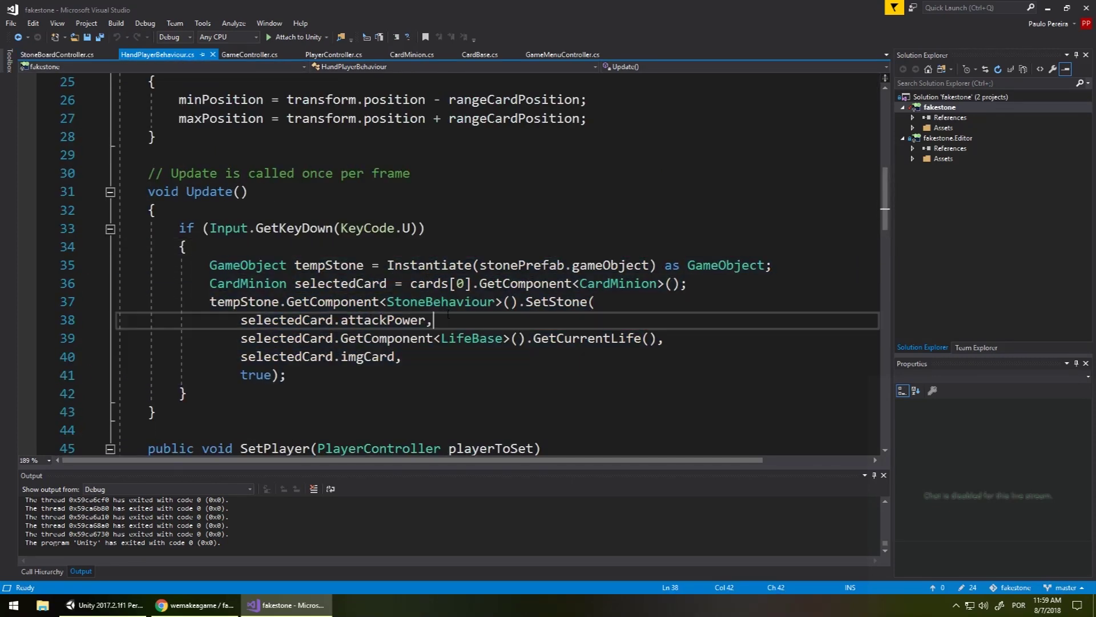
- Append && player.canPlayerControl to the KeyCode.U condition and save
left_click(403, 227)
key("Right")
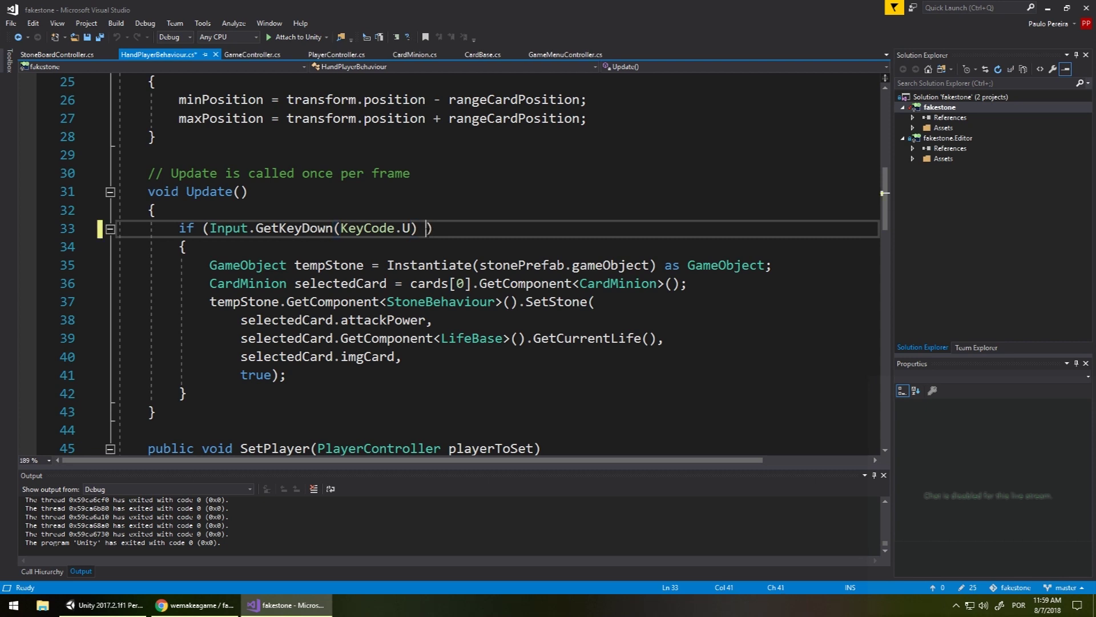
type("&& can")
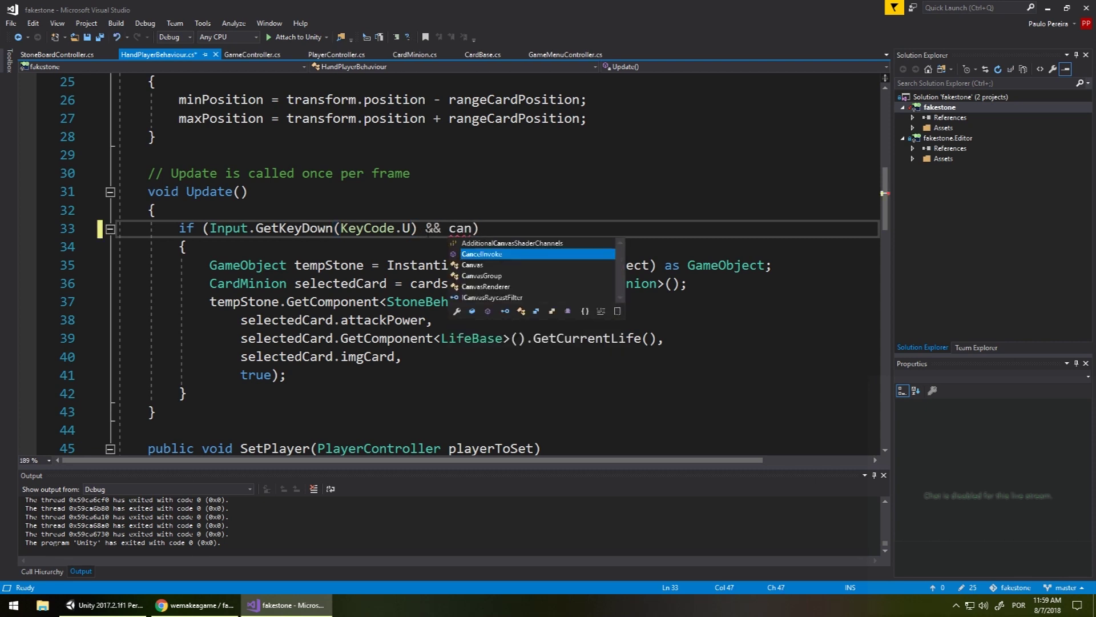
key("BackSpace")
key("BackSpace")
key("BackSpace")
type("pl")
key("Tab")
type(".c")
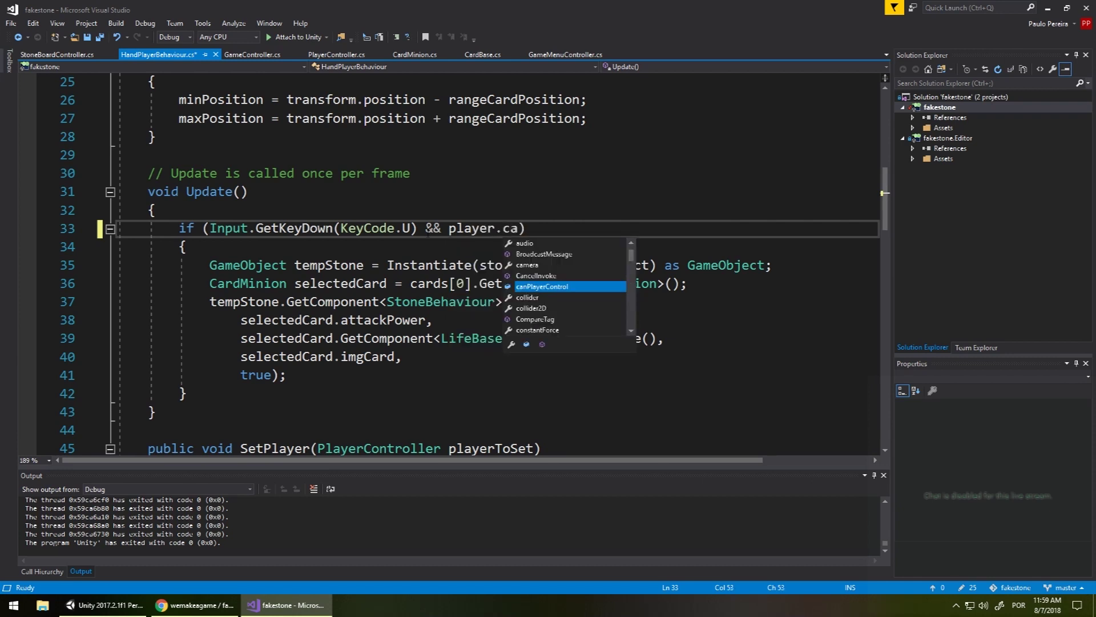
type("an")
key("Tab")
key("Down")
key("ctrl+s")
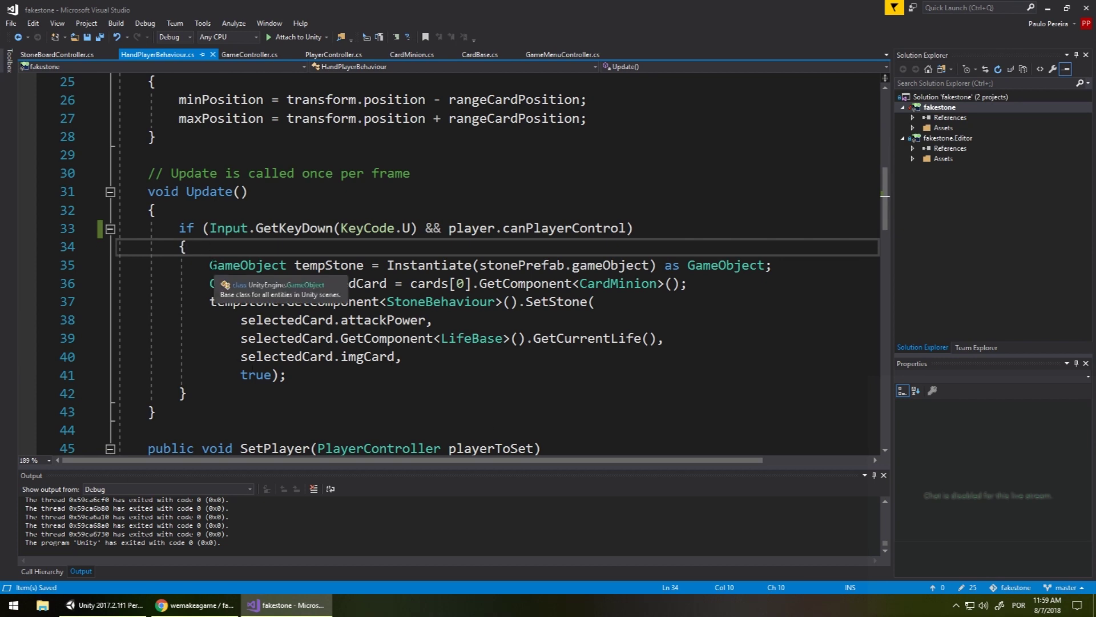
left_click(57, 55)
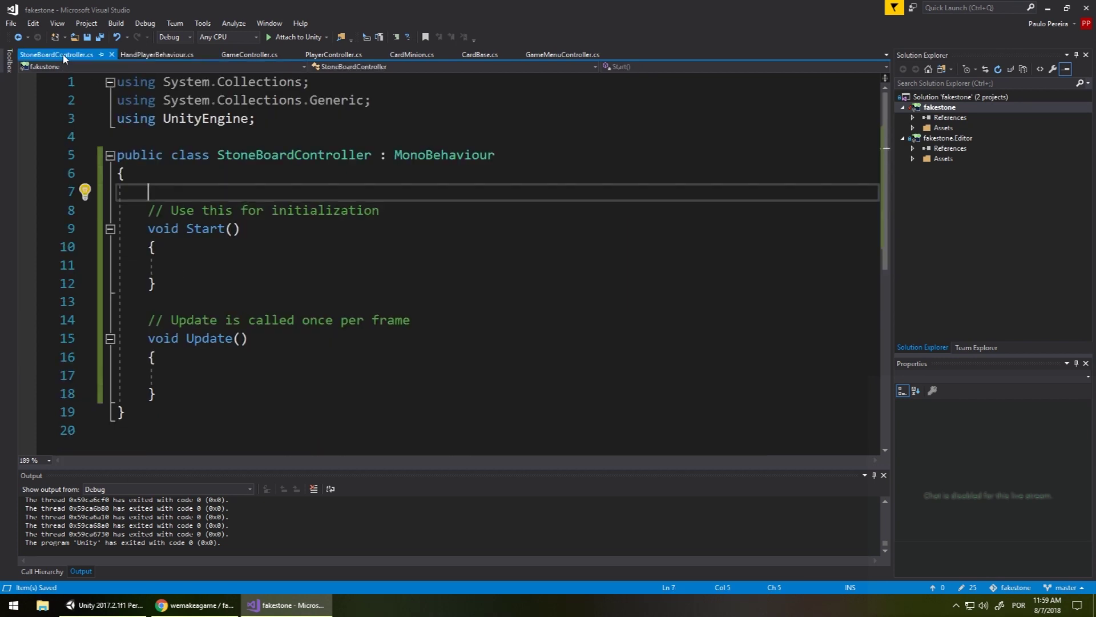
- Add an empty public void AddStone(CardBase card) method to StoneBoardController and save
scroll(183, 257, "down", 2)
left_click(187, 290)
key("Return")
key("Return")
type("public ")
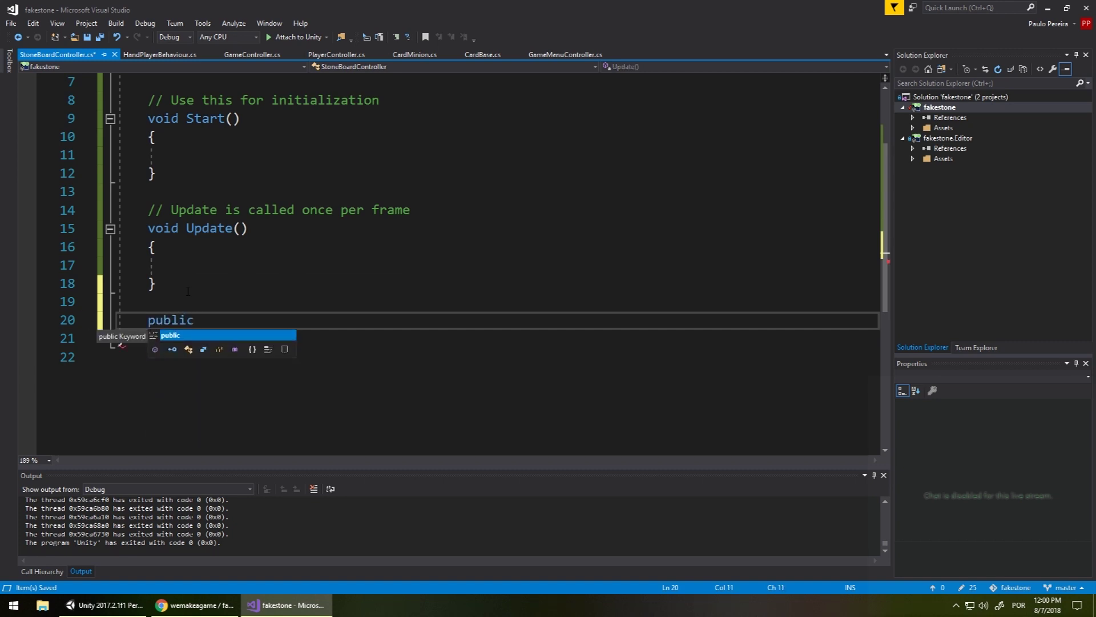
type("AddStone(")
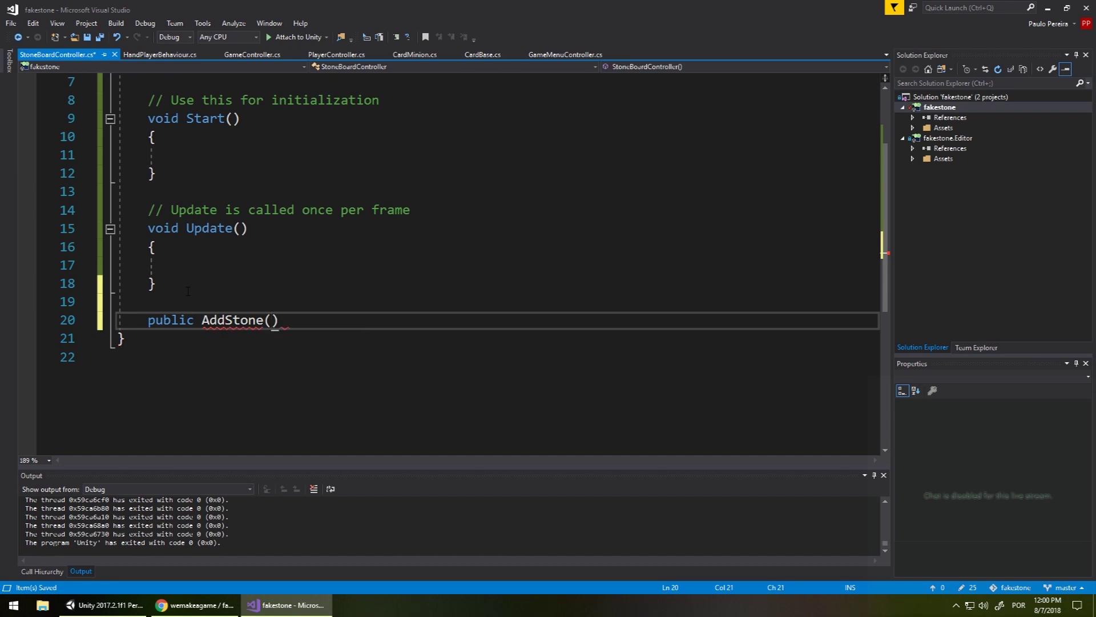
type("CardBase card")
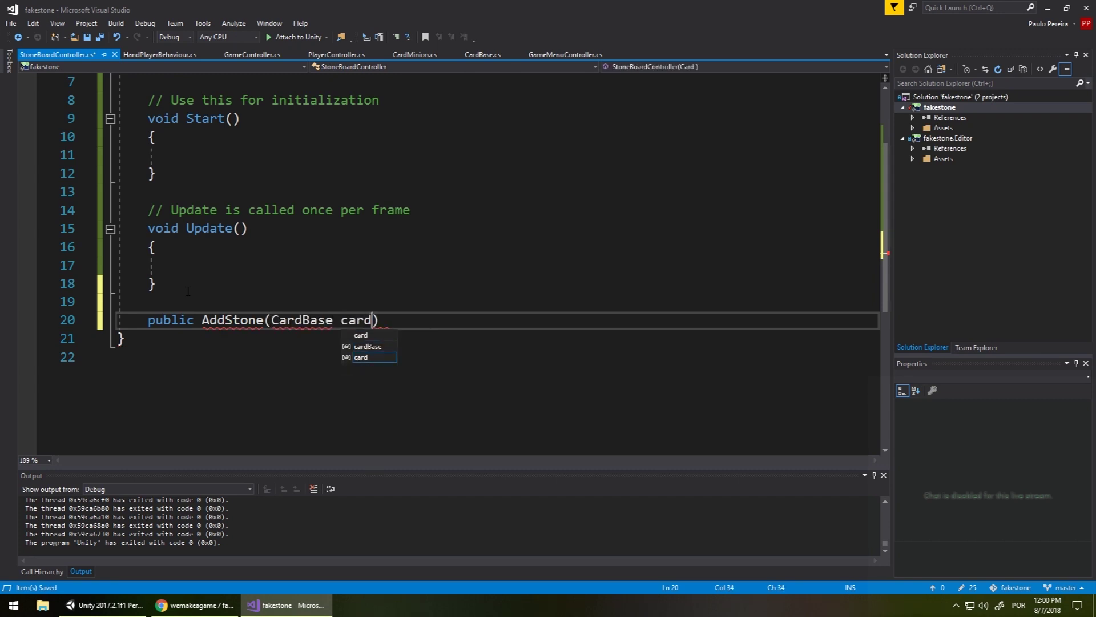
type(") {")
key("Return")
key("ctrl+s")
left_click(195, 320)
type("void")
key("Escape")
key("Down")
key("Down")
key("Down")
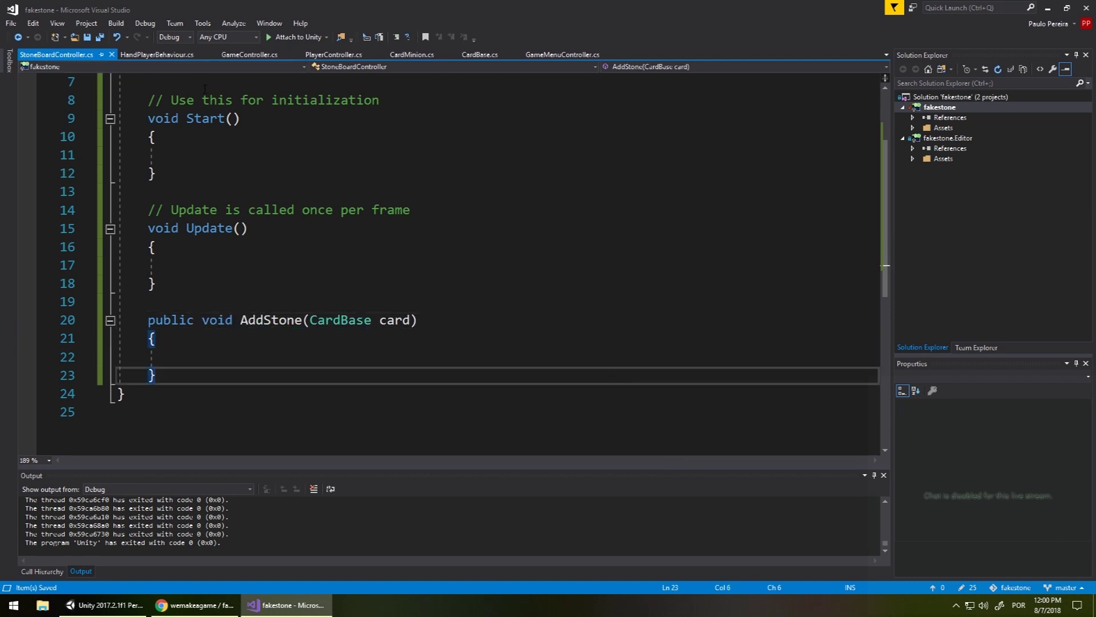
- Scroll through HandPlayerBehaviour to review its Update code
left_click(161, 56)
scroll(365, 303, "down", 1)
scroll(431, 280, "up", 5)
scroll(431, 280, "up", 4)
scroll(289, 220, "down", 1)
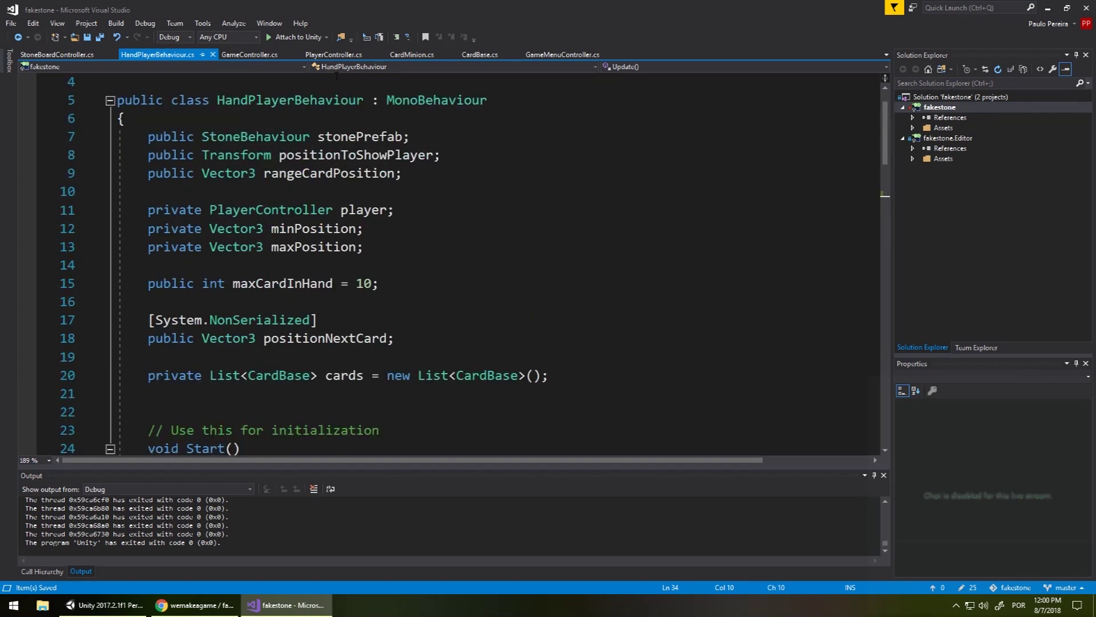
- Declare public StoneBehaviour board; below the hand field in PlayerController and save
left_click(334, 55)
scroll(422, 217, "up", 4)
scroll(423, 217, "up", 1)
left_click(423, 215)
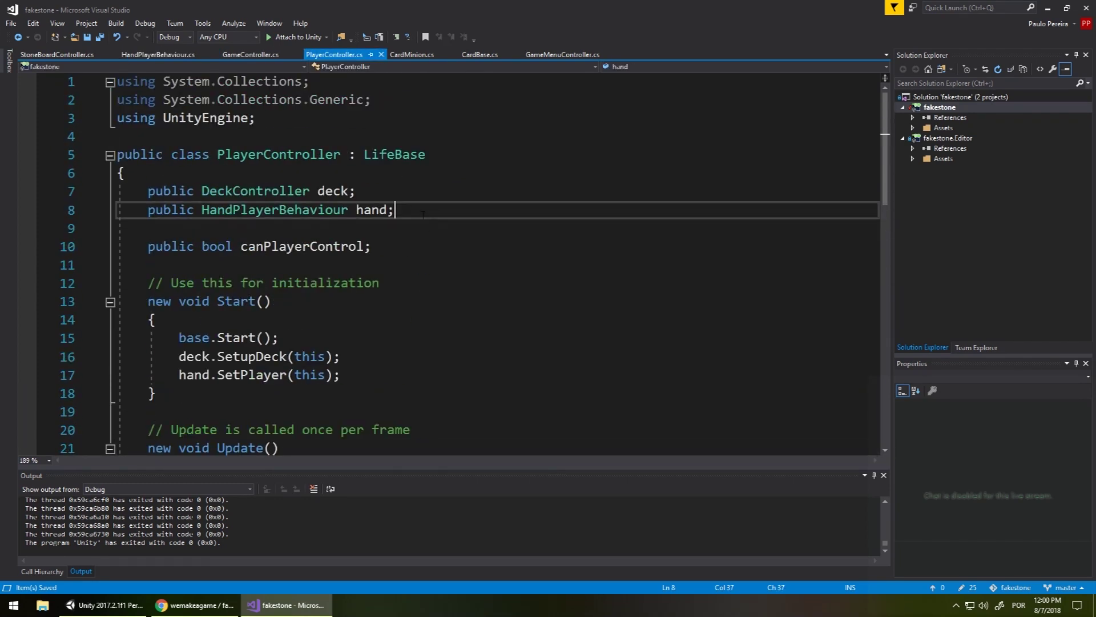
key("Return")
type("public ")
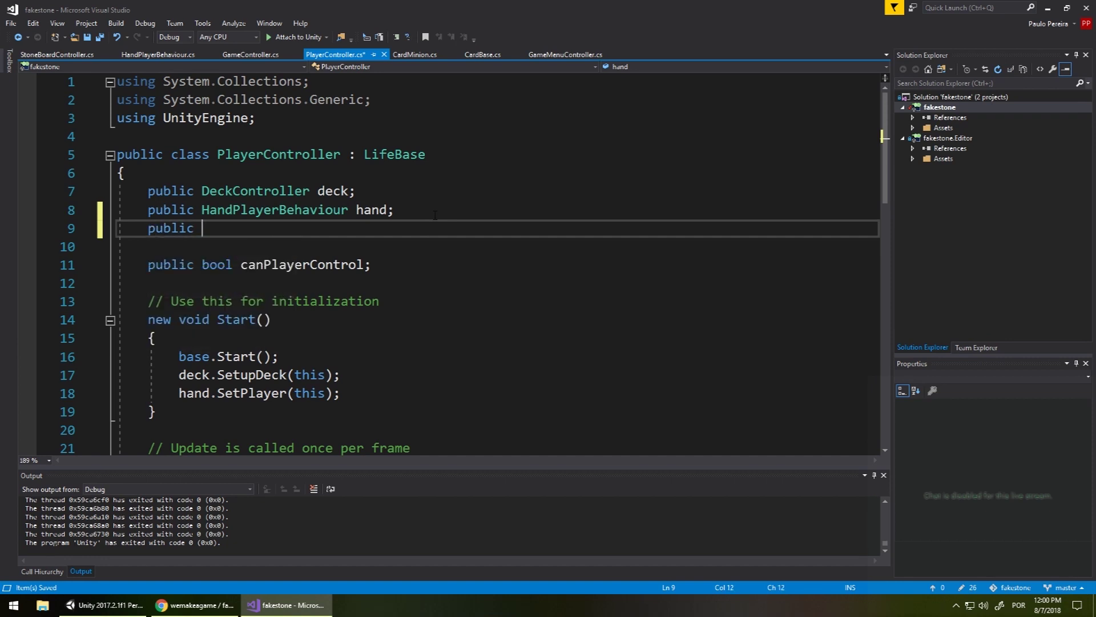
type("B")
key("BackSpace")
type("StoneBehaviour ")
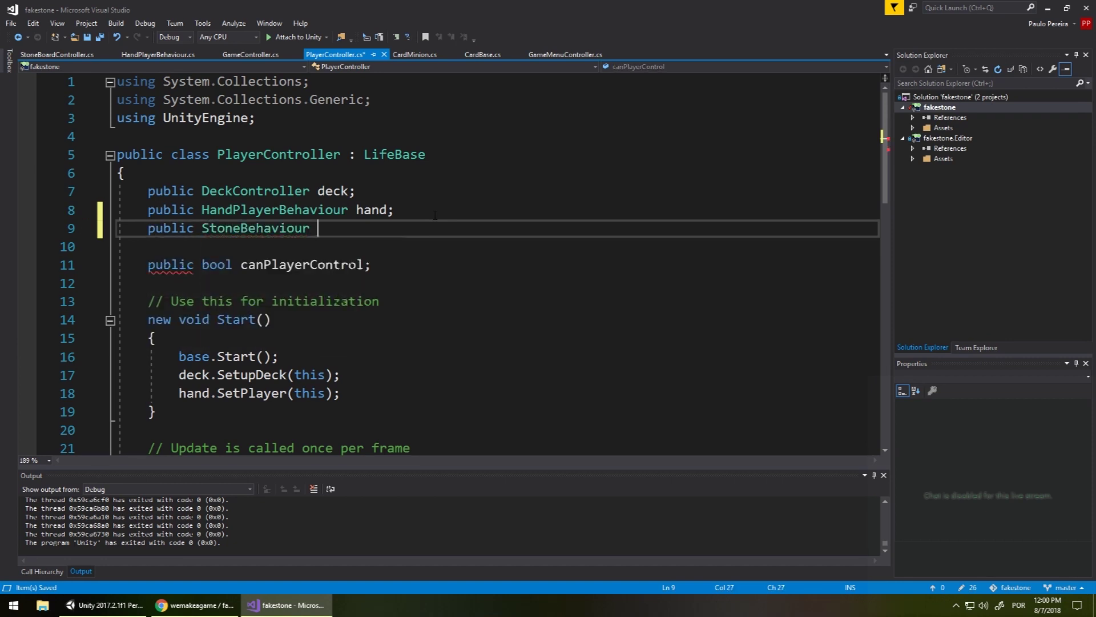
type("board;")
key("ctrl+s")
key("Left")
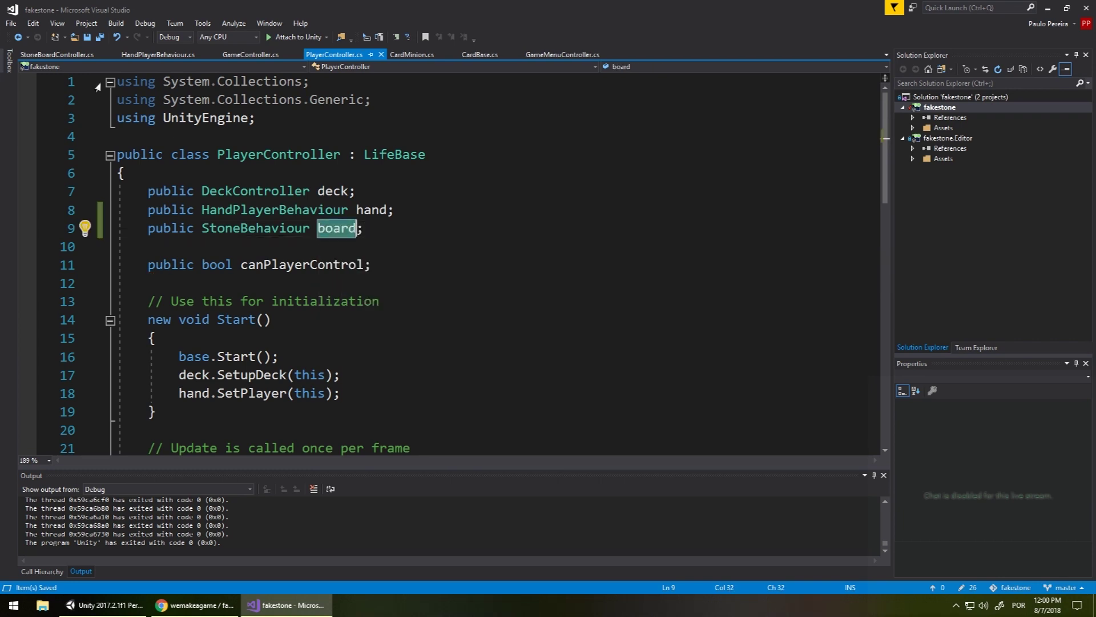
left_click(157, 54)
scroll(381, 277, "down", 3)
scroll(380, 277, "down", 3)
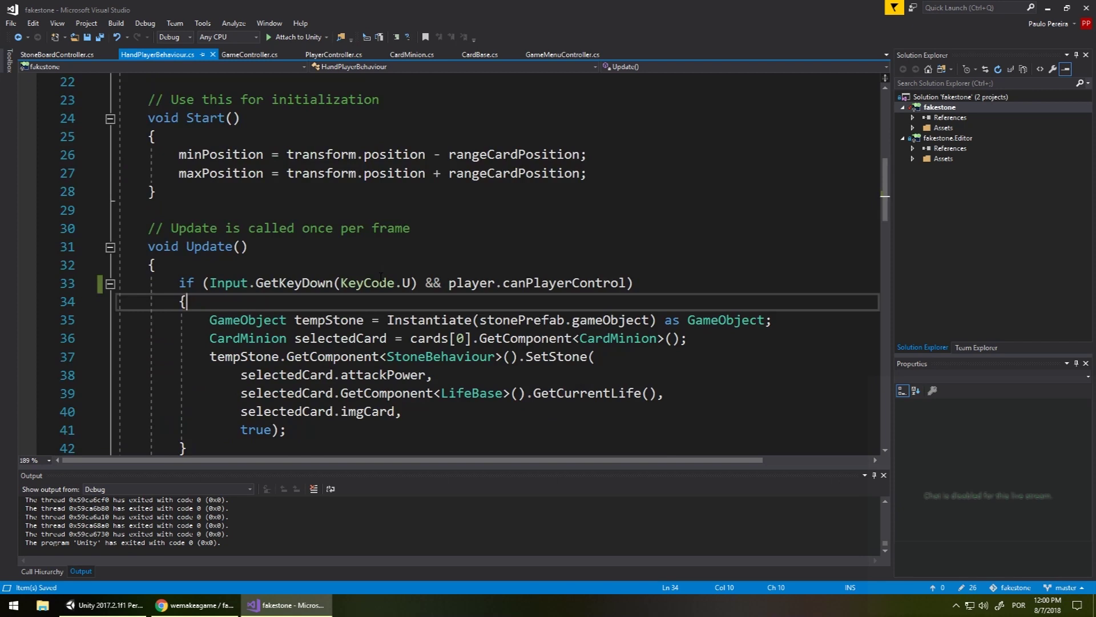
- Delete the old stone-spawning block from HandPlayerBehaviour's Update
scroll(381, 277, "down", 2)
left_click_drag(307, 322, 209, 209)
key("ctrl+c")
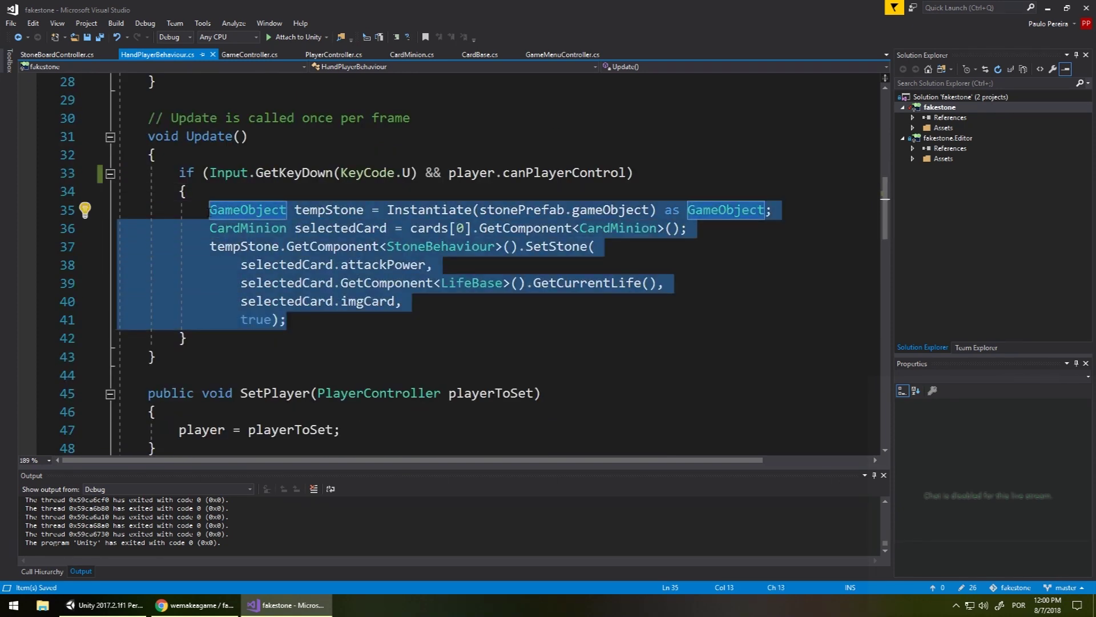
key("Delete")
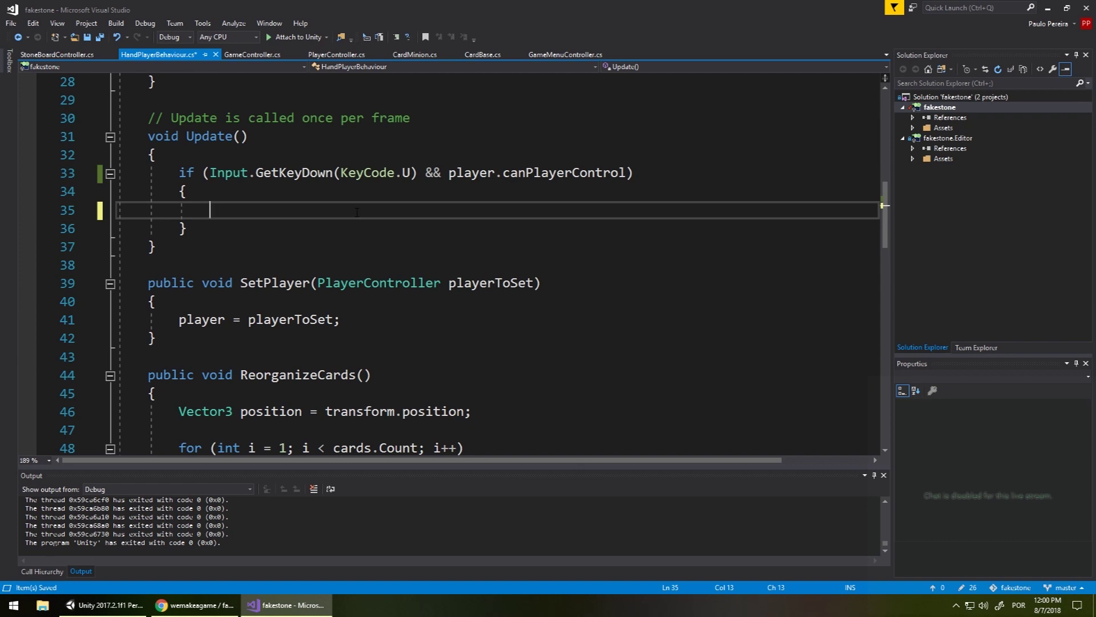
- Write player.board.AddStone(cards[0]); in its place
type("player")
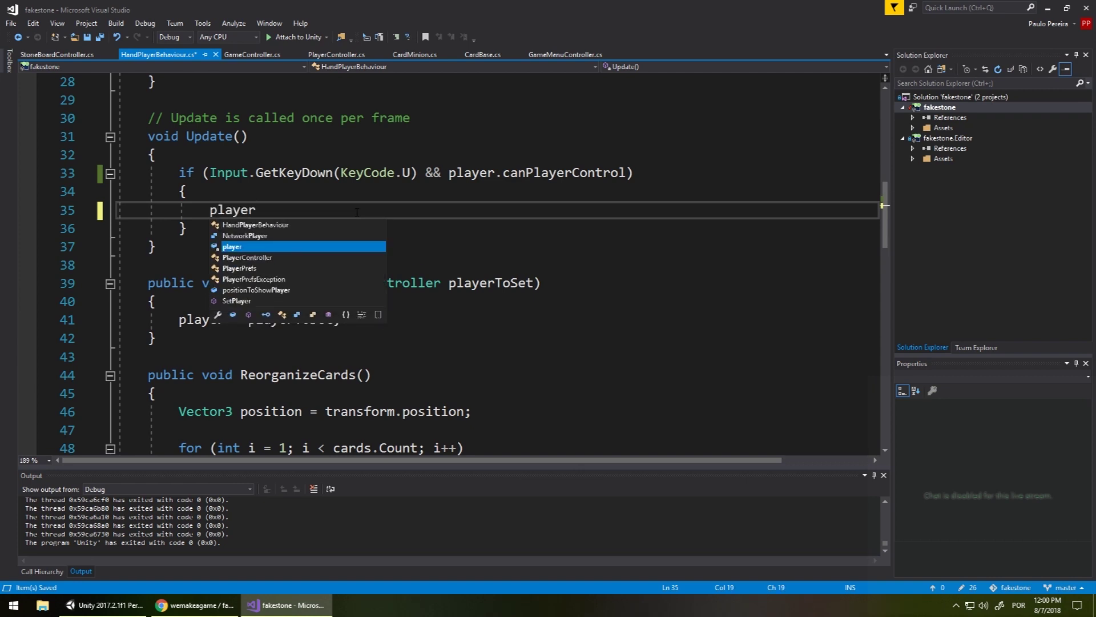
type(".bo")
key("Tab")
type(".add")
key("BackSpace")
key("BackSpace")
key("BackSpace")
type("Add")
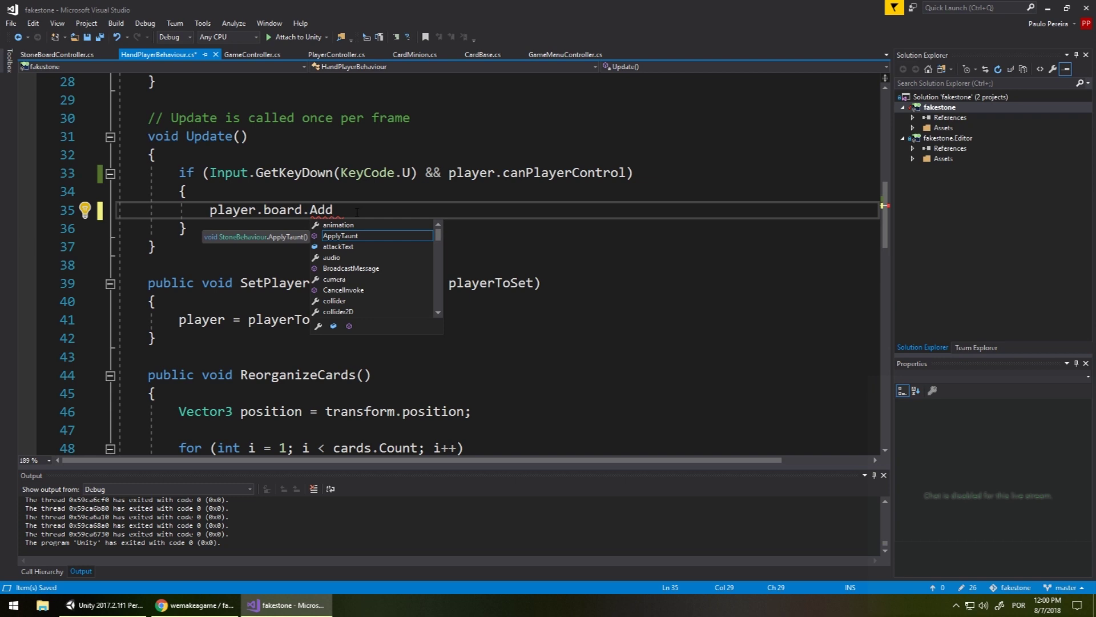
key("ctrl+Tab")
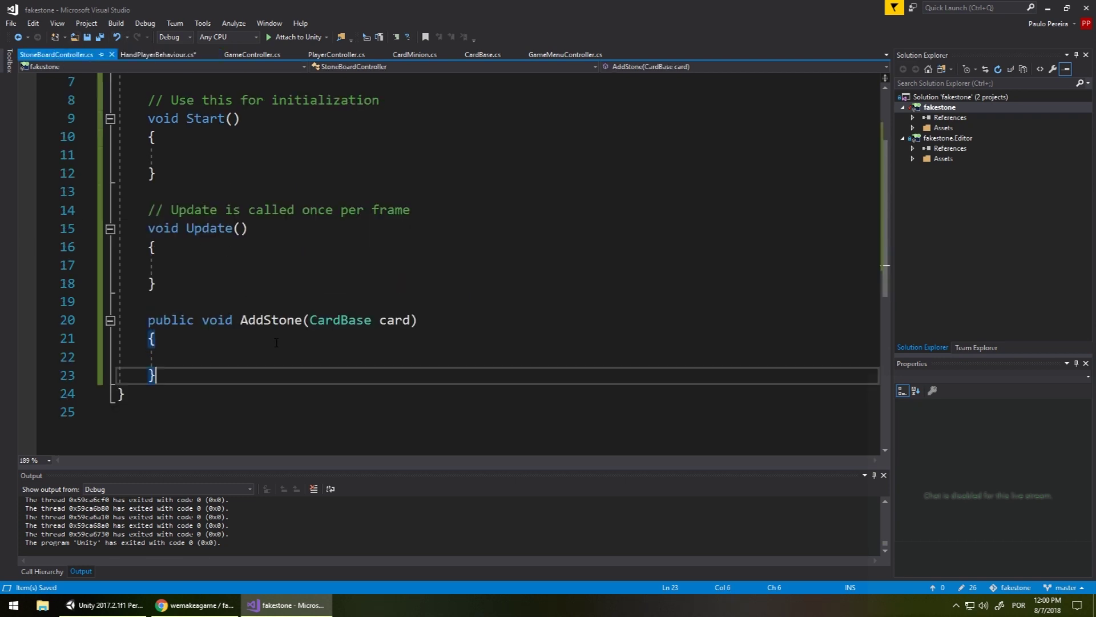
scroll(263, 230, "up", 2)
left_click(263, 197)
left_click(166, 55)
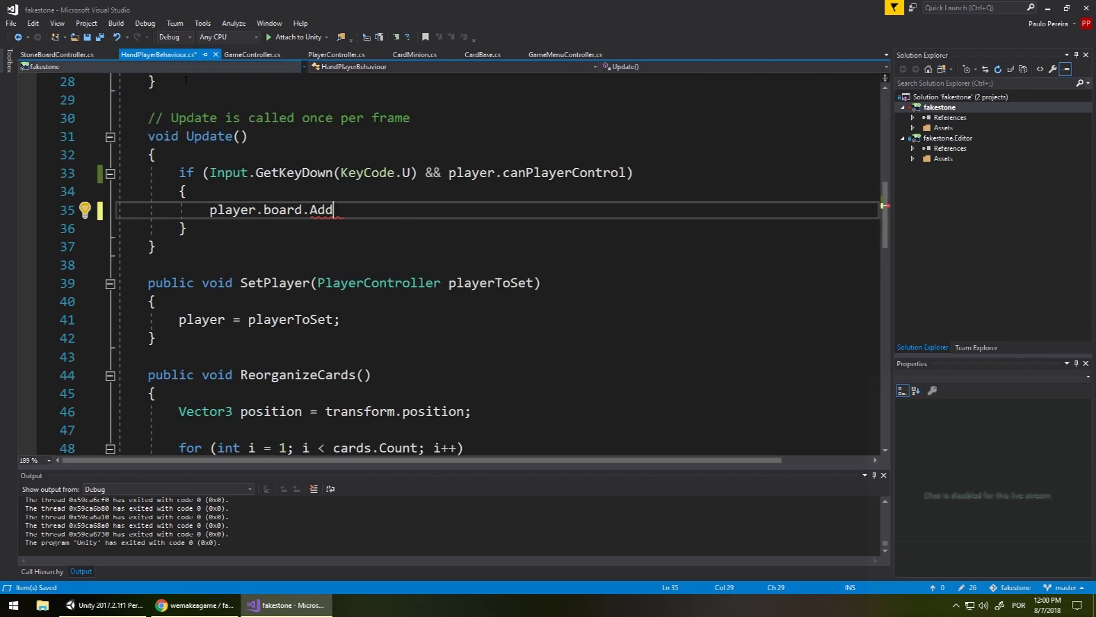
type("Stone")
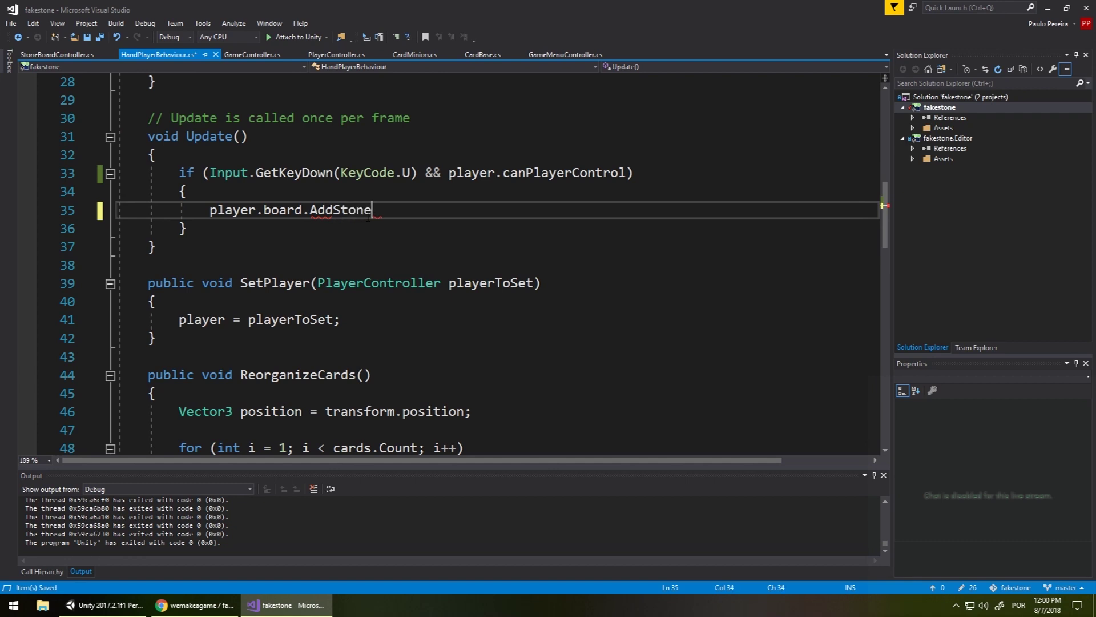
type("(")
type("cardsp")
key("BackSpace")
type("[0")
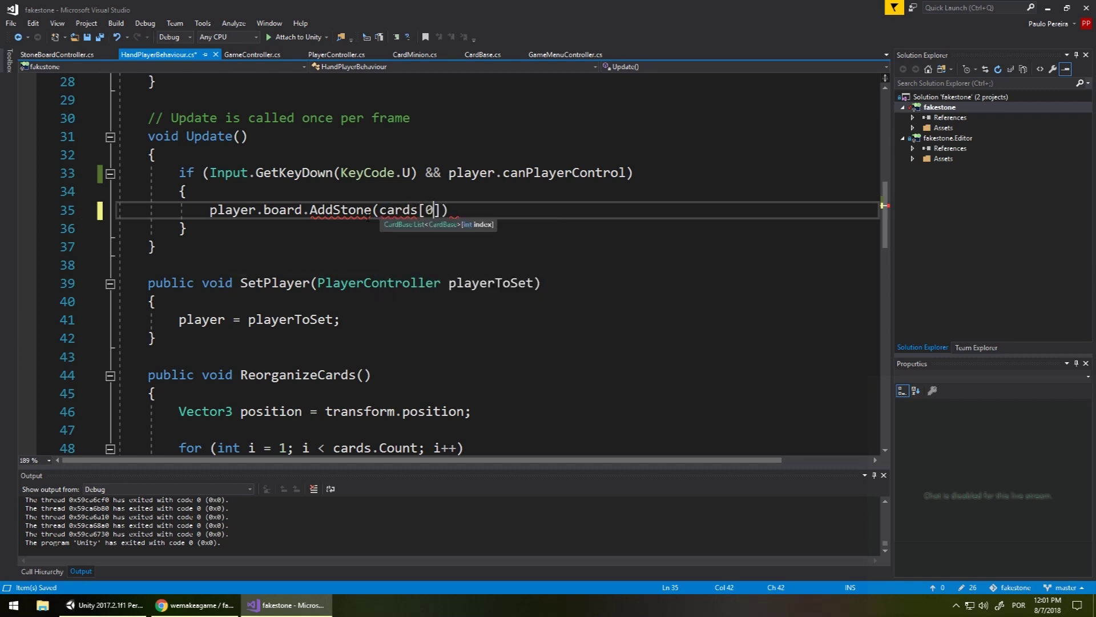
type("]);")
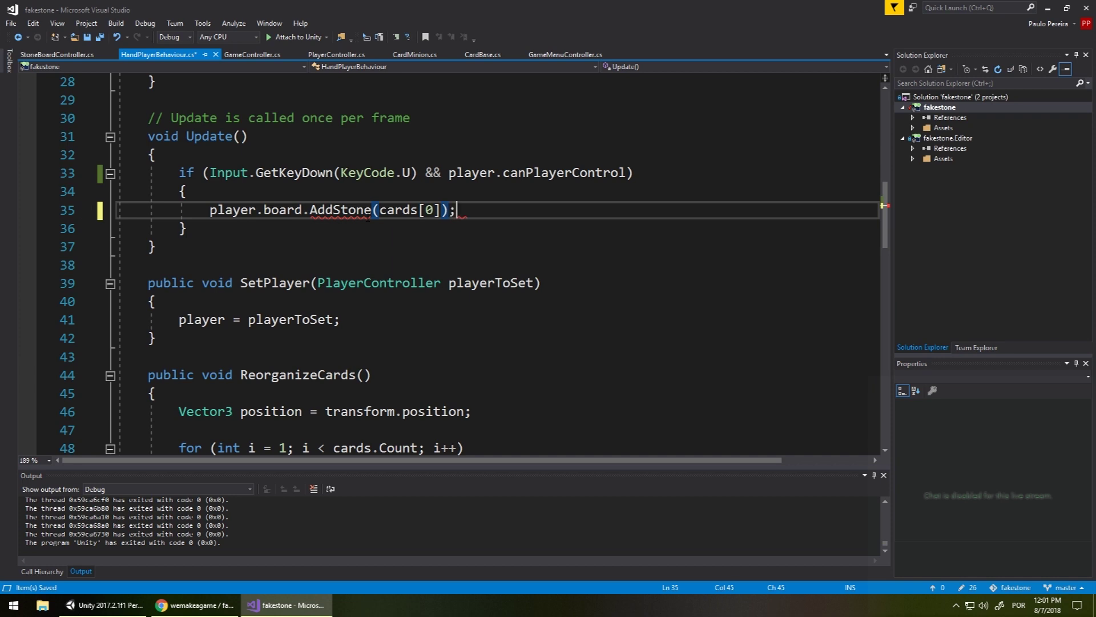
- Retype PlayerController's board field as StoneBoardController and jump to its definition
scroll(366, 216, "up", 5)
scroll(445, 281, "up", 3)
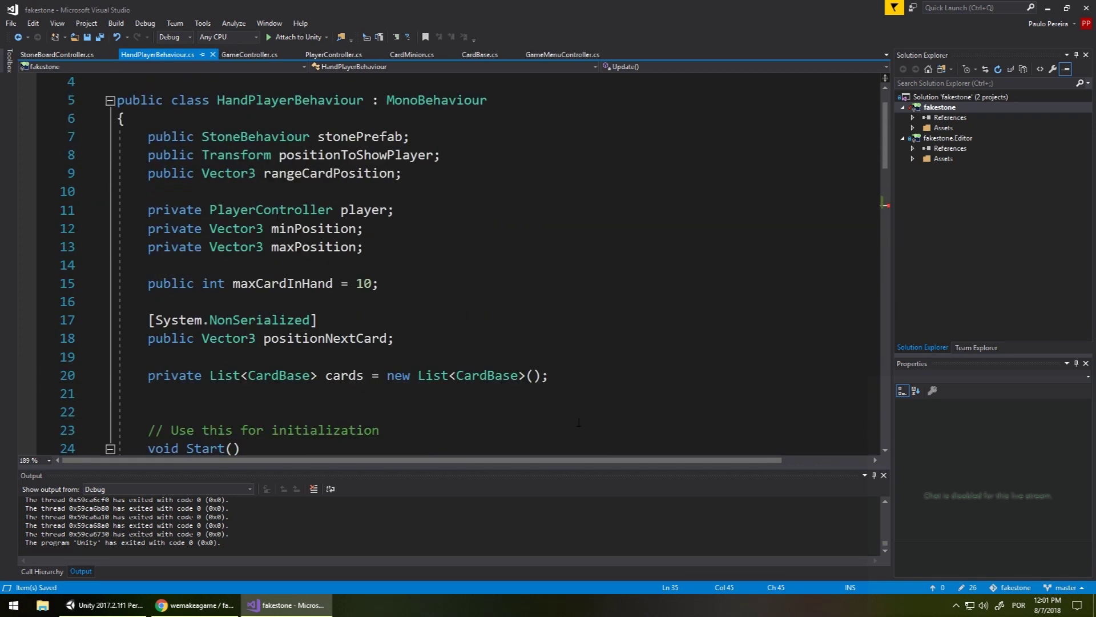
left_click(495, 394)
scroll(495, 359, "down", 3)
scroll(494, 359, "down", 4)
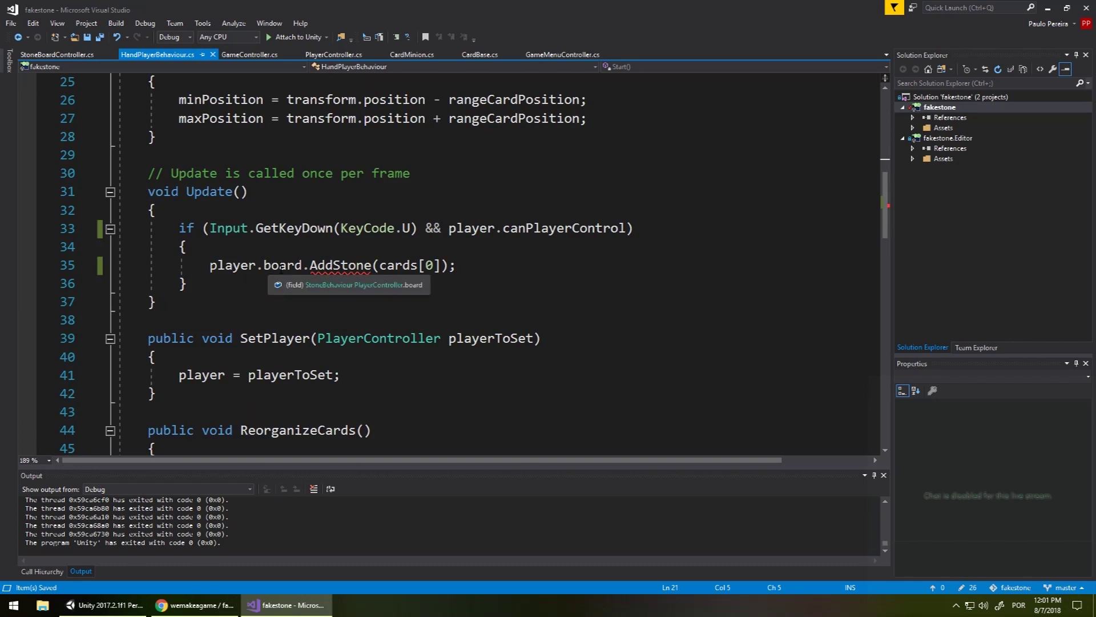
left_click(320, 58)
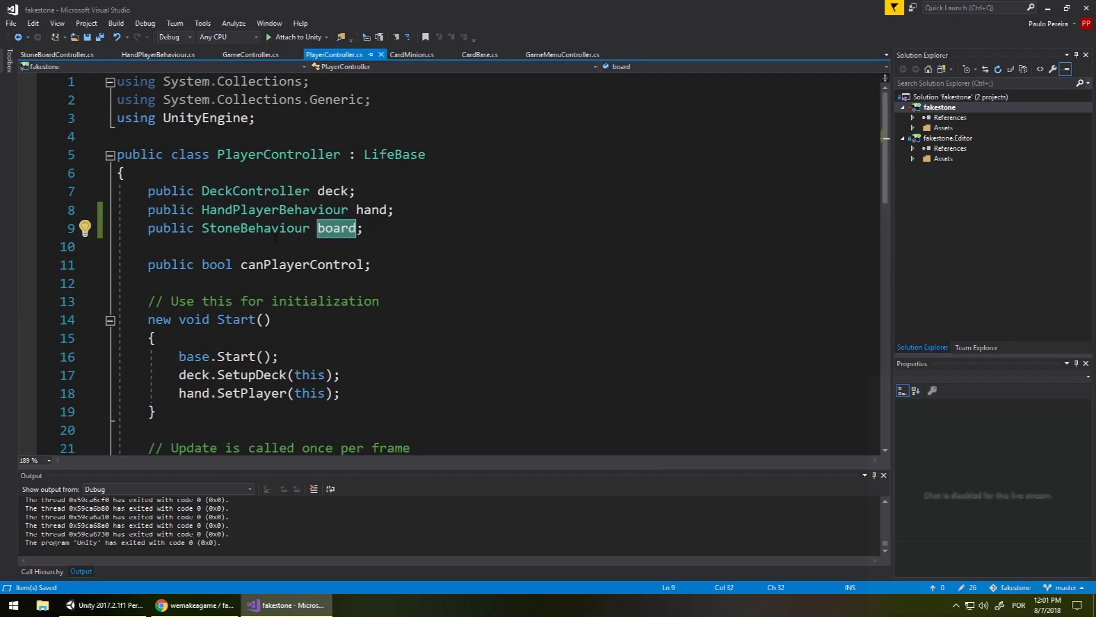
double_click(257, 228)
type("Stone")
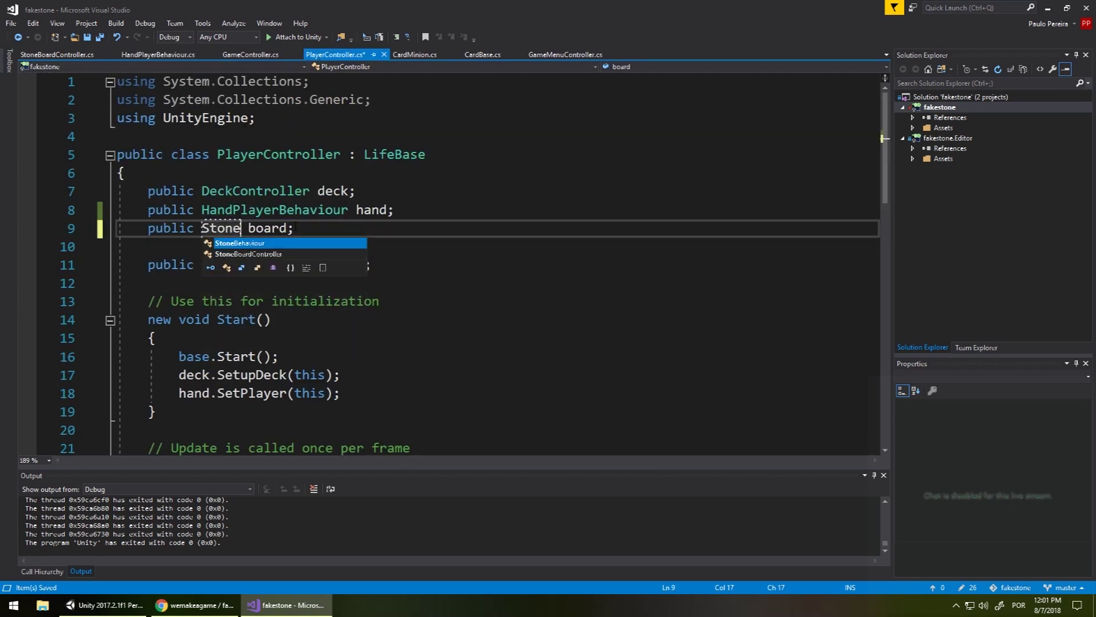
key("Down")
key("Tab")
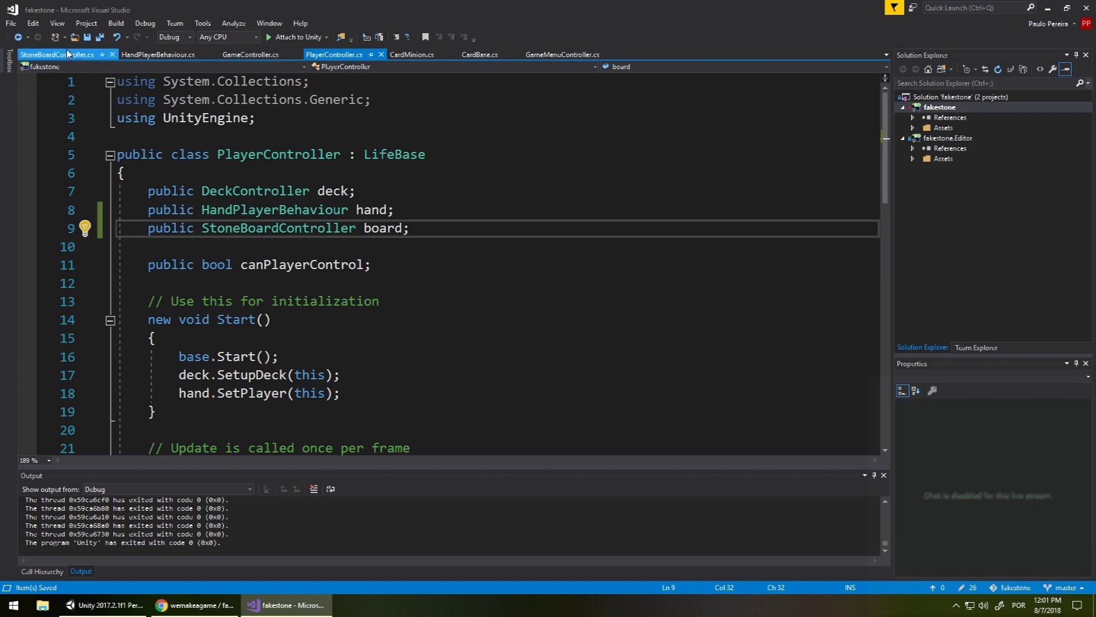
key("F12")
left_click(443, 281)
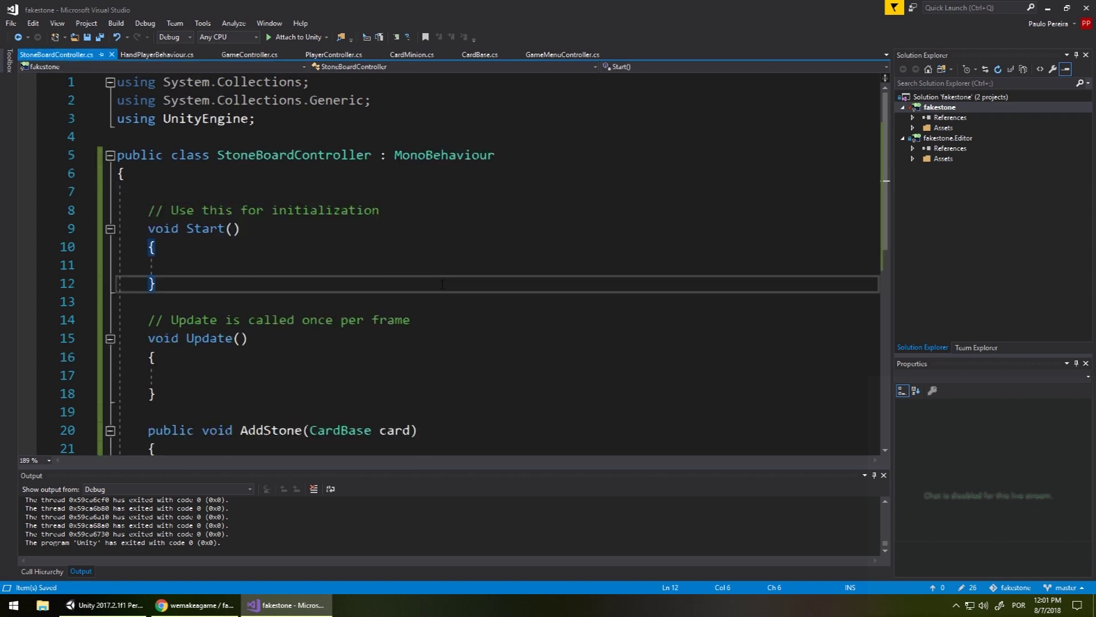
- Paste the stone-spawning code into the AddStone method body
scroll(442, 284, "down", 3)
left_click(443, 301)
key("ctrl+v")
left_click(155, 228)
scroll(404, 349, "down", 3)
scroll(404, 350, "up", 2)
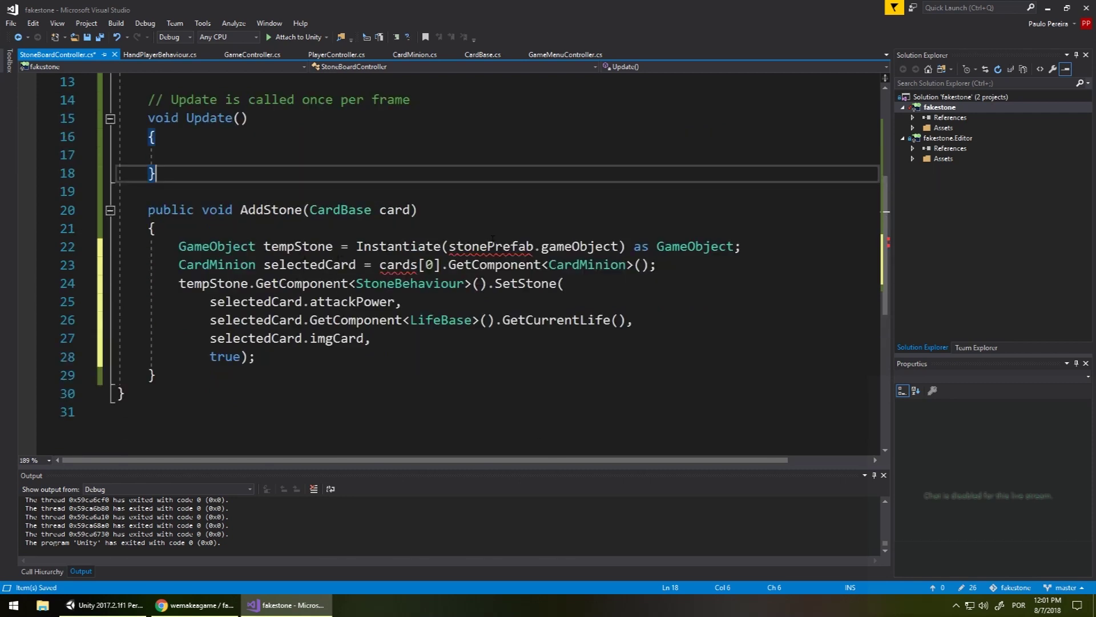
left_click(495, 246)
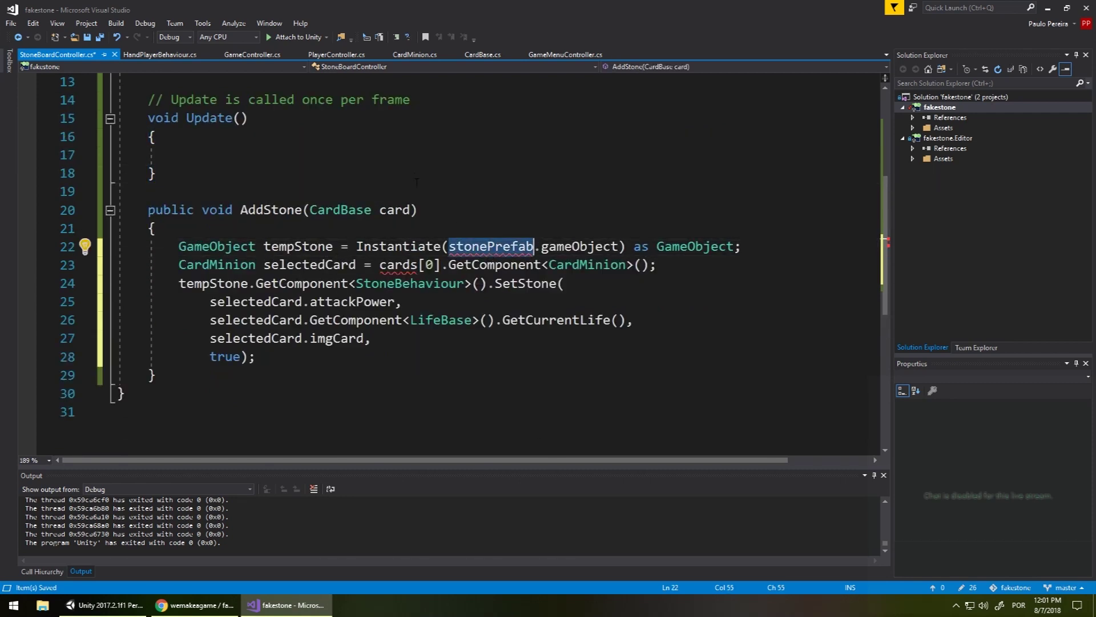
- Move the stonePrefab field from HandPlayerBehaviour into StoneBoardController and save
left_click(160, 55)
scroll(361, 218, "up", 5)
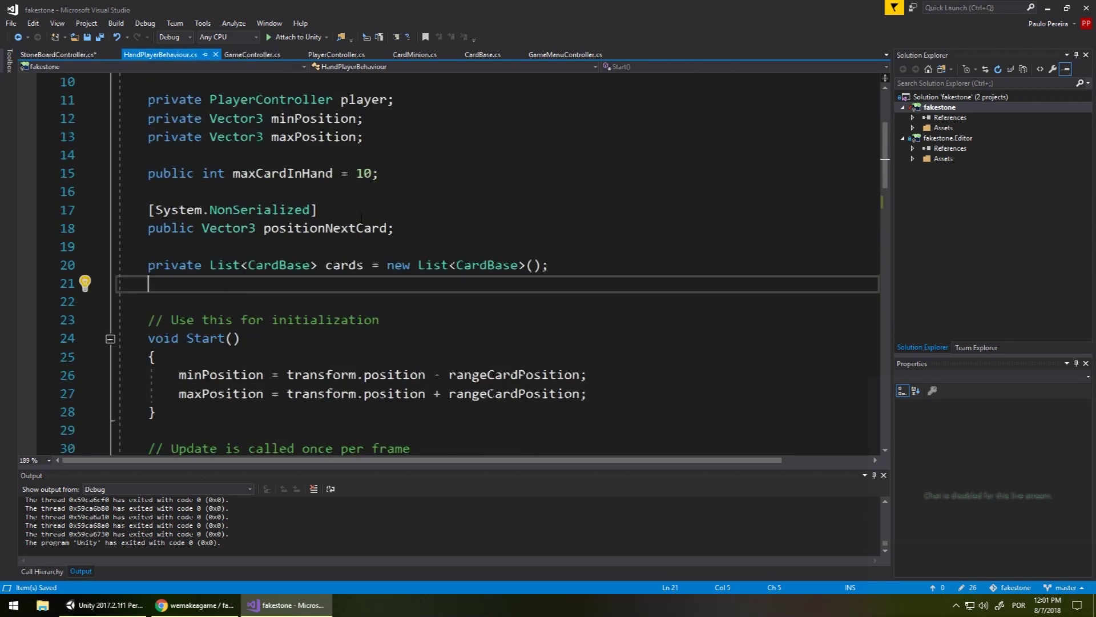
scroll(360, 217, "up", 3)
left_click(411, 191)
key("ctrl+x")
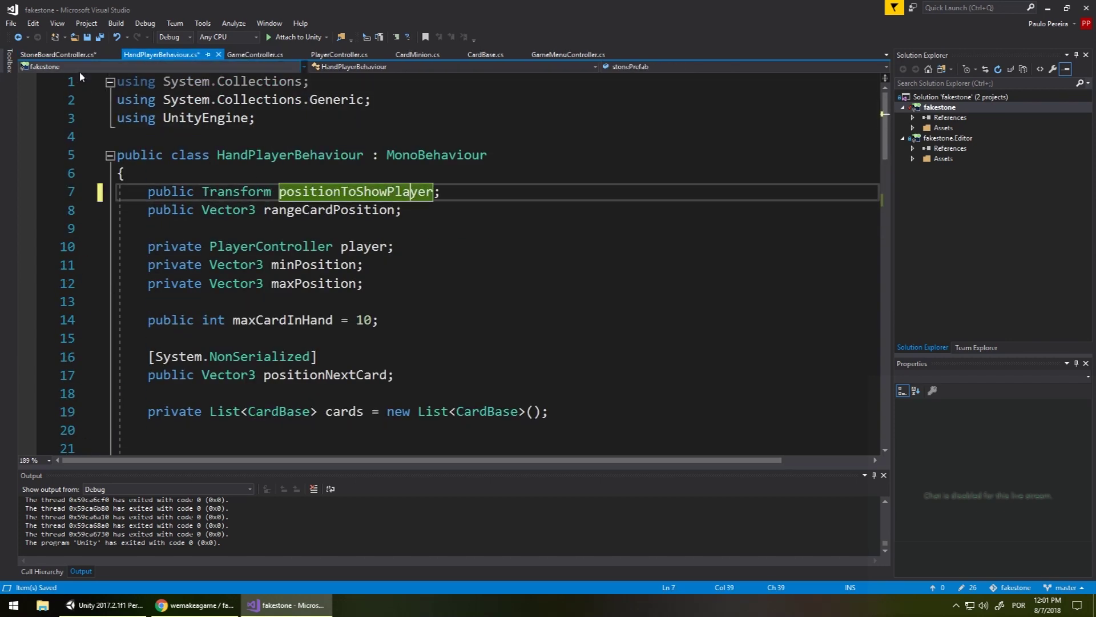
left_click(57, 54)
left_click(262, 175)
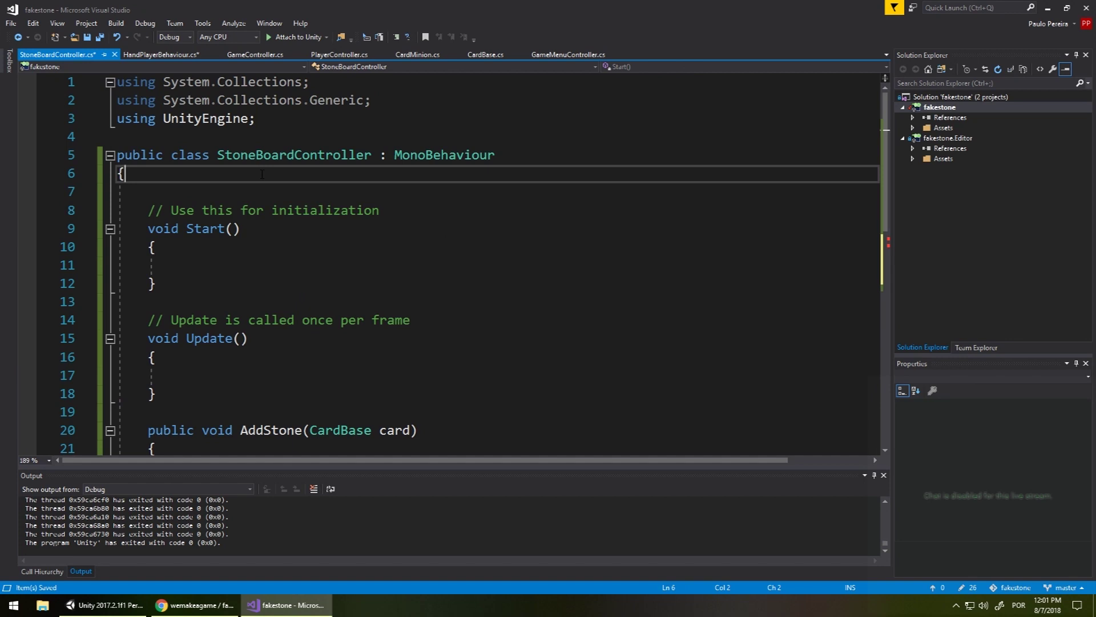
key("Return")
key("Return")
key("ctrl+v")
key("ctrl+s")
- Replace cards[0] with the card parameter in AddStone and save
left_click(148, 56)
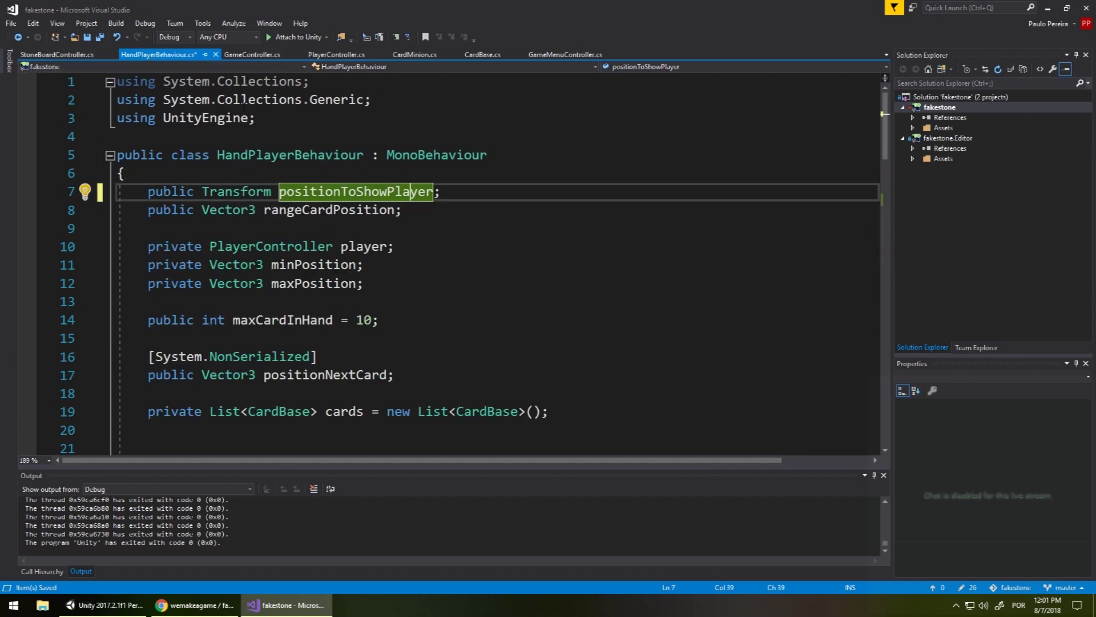
scroll(417, 224, "down", 4)
scroll(417, 224, "down", 2)
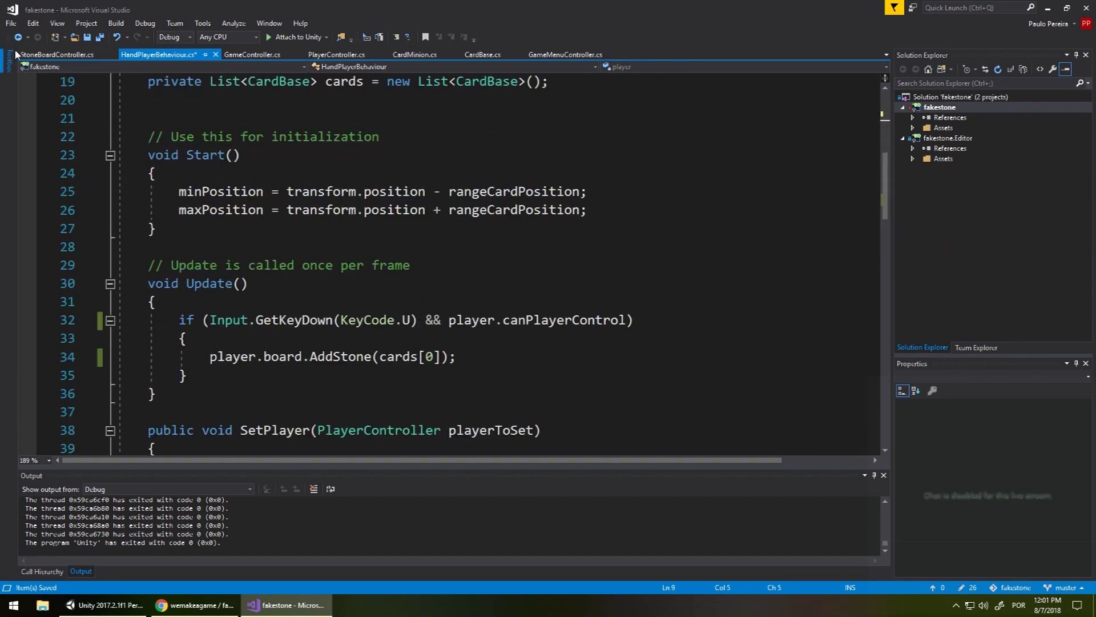
key("ctrl+Tab")
scroll(425, 246, "down", 5)
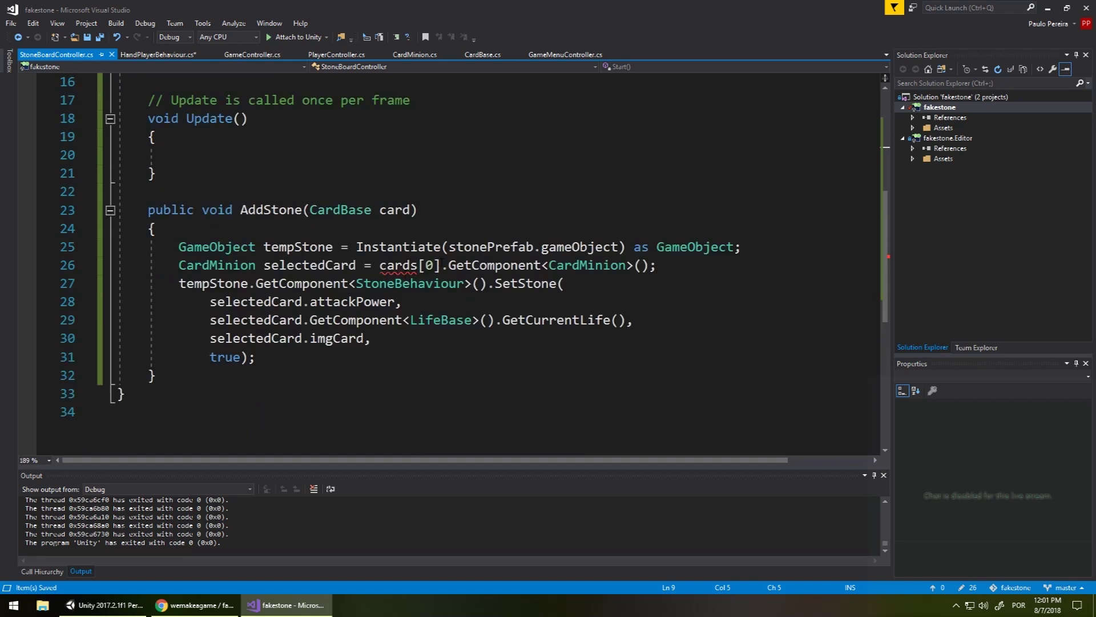
left_click_drag(441, 265, 388, 266)
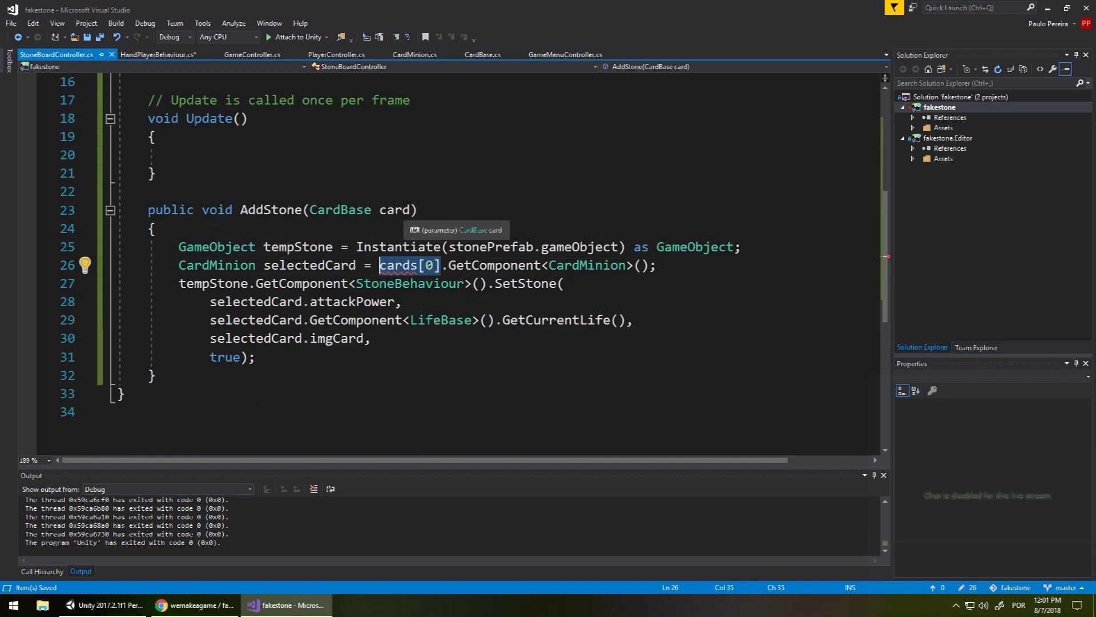
double_click(394, 209)
left_click_drag(441, 265, 379, 265)
key("ctrl+v")
left_click(708, 279)
key("ctrl+s")
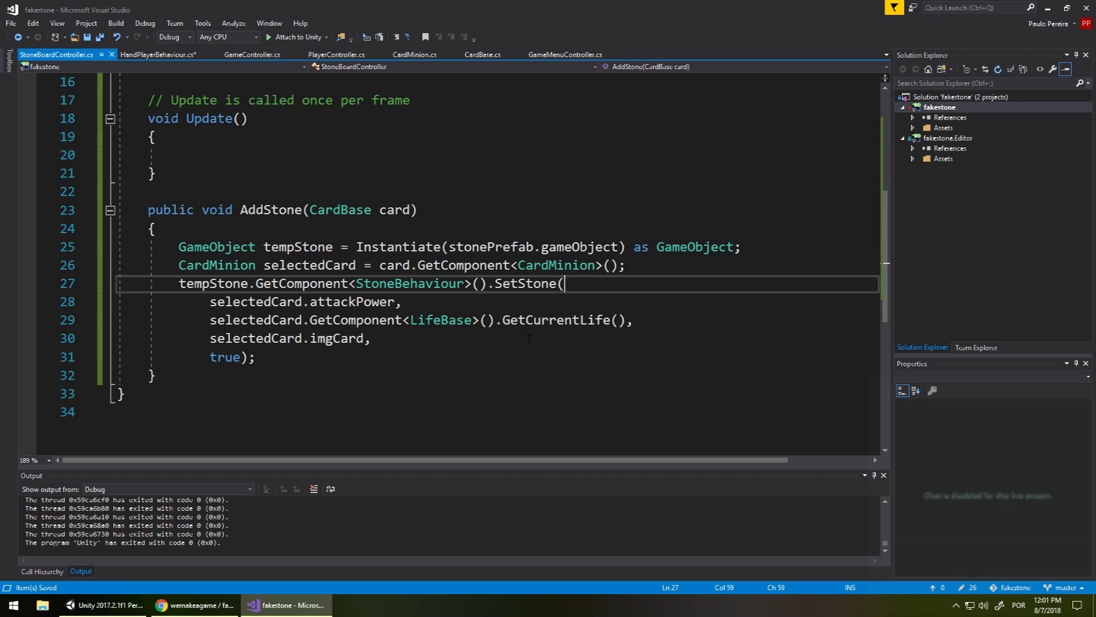
- Save HandPlayerBehaviour.cs
left_click(140, 55)
scroll(523, 233, "down", 2)
scroll(523, 233, "up", 4)
scroll(523, 233, "down", 2)
left_click(523, 240)
key("ctrl+s")
scroll(523, 233, "up", 5)
scroll(453, 280, "up", 1)
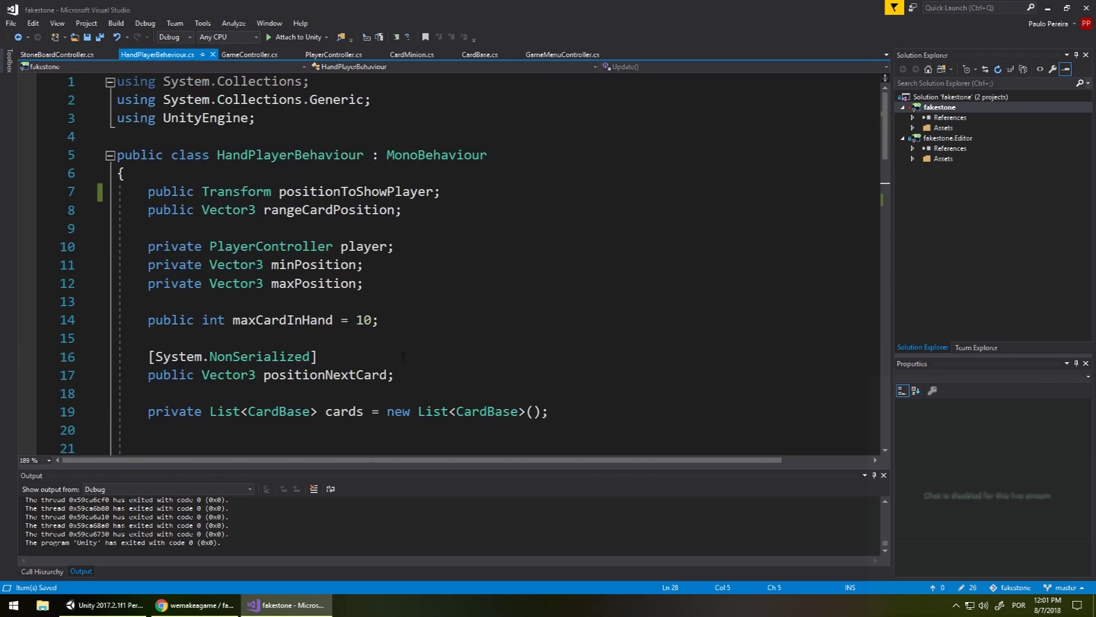
left_click(113, 604)
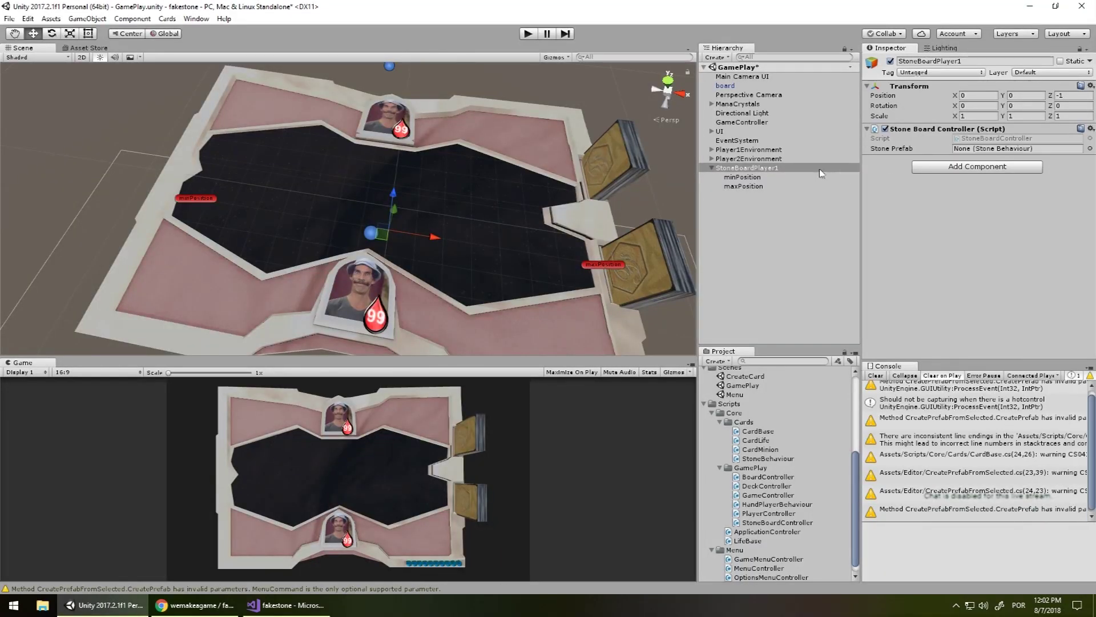
- Assign the stone prefab to StoneBoardPlayer1's Stone Prefab slot
scroll(771, 425, "up", 3)
scroll(771, 425, "up", 3)
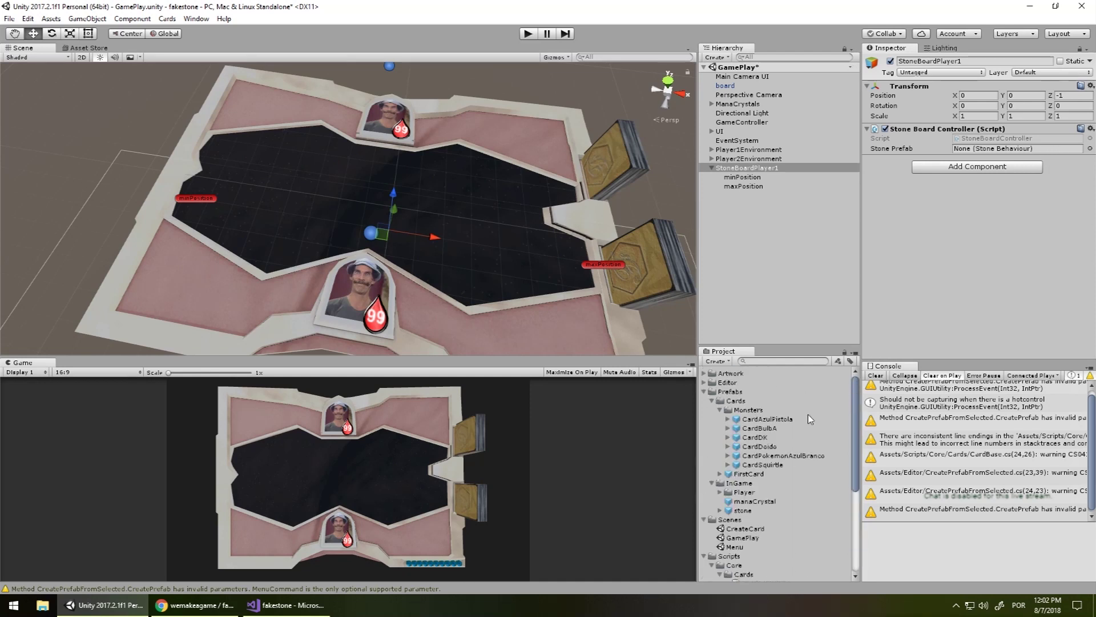
left_click_drag(742, 510, 1017, 149)
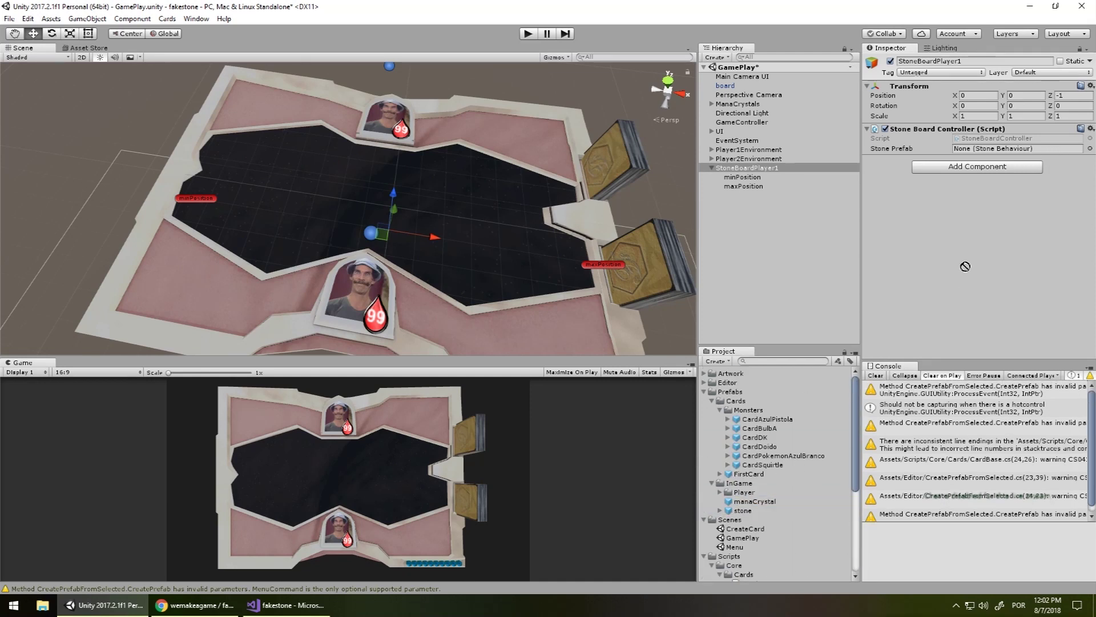
left_click(721, 290)
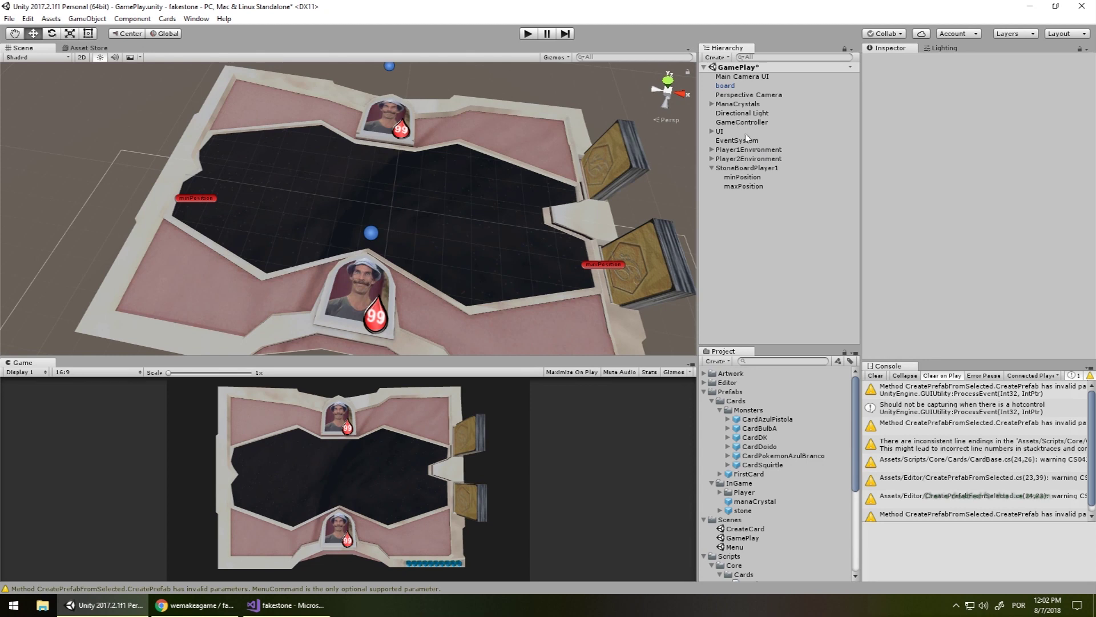
- Set Player's Board field to StoneBoardPlayer1 and save the GamePlay scene
left_click(712, 149)
left_click(734, 159)
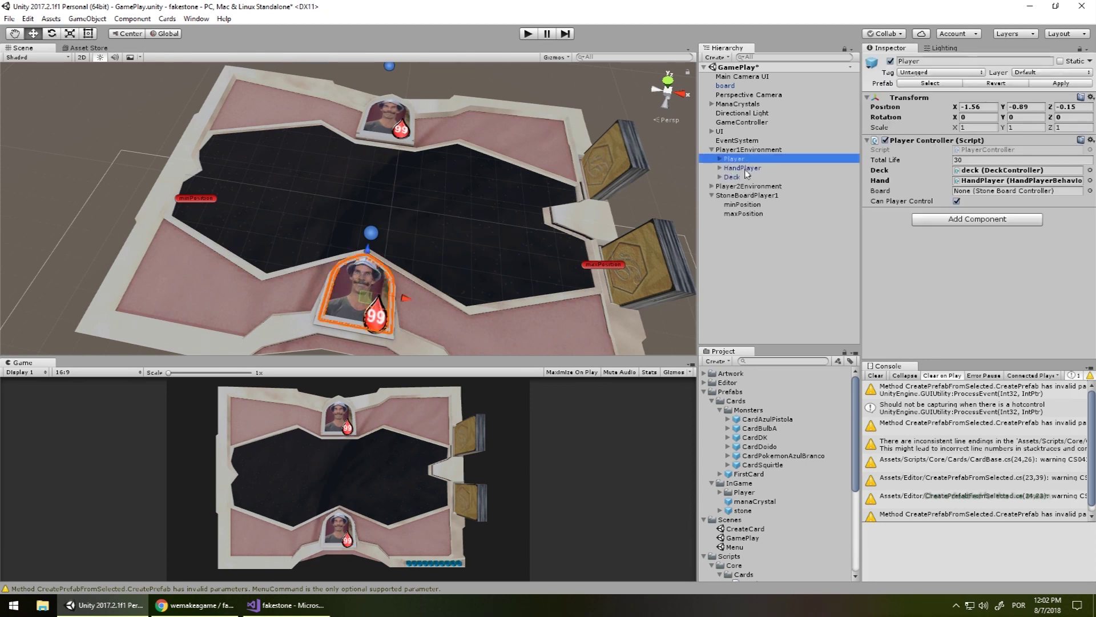
left_click_drag(745, 196, 1016, 191)
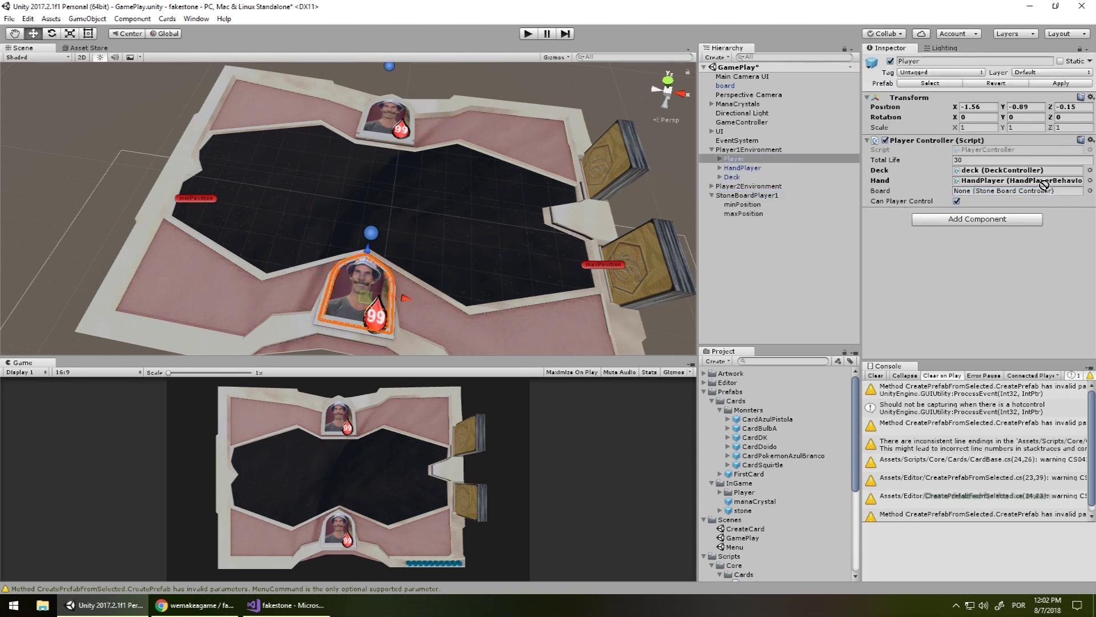
left_click(836, 302)
key("ctrl+s")
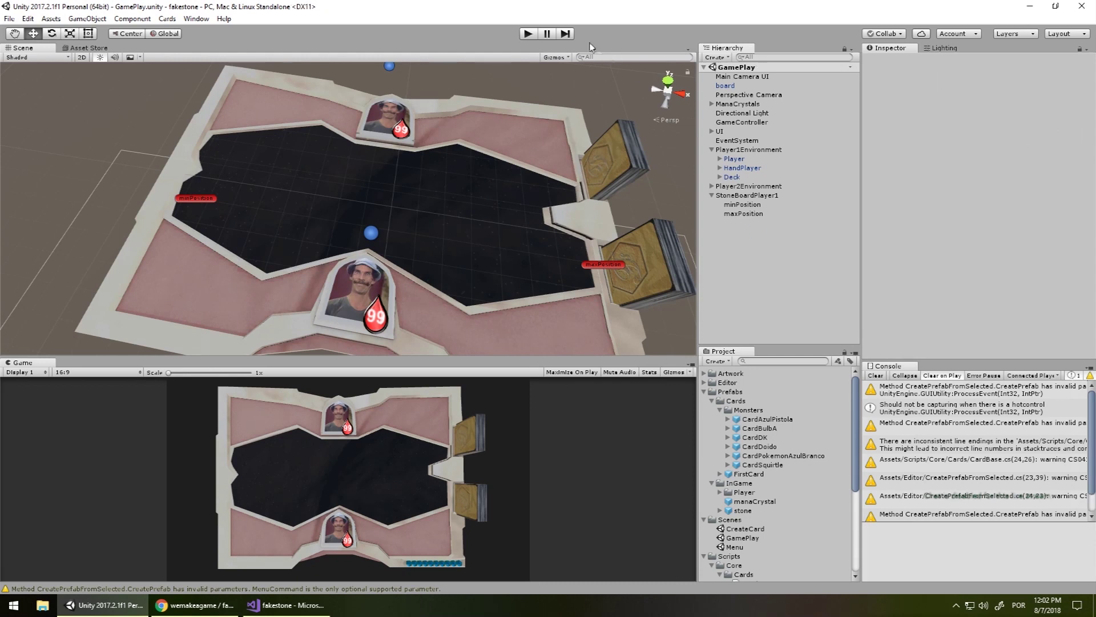
- Test-play the game to confirm a played card spawns a stone, then stop
left_click(525, 34)
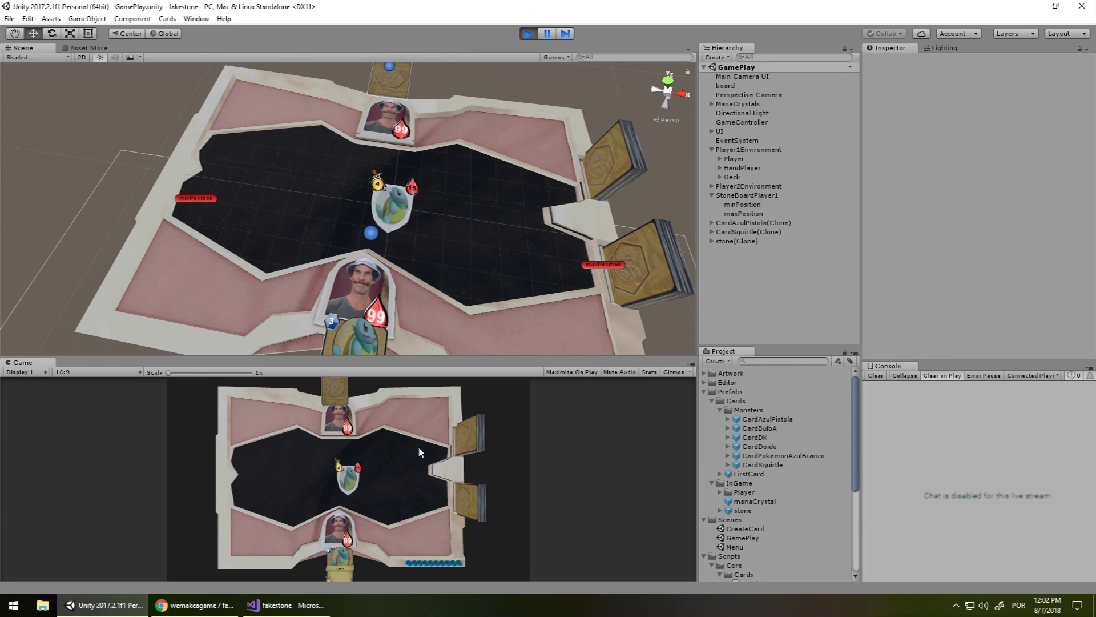
left_click(528, 34)
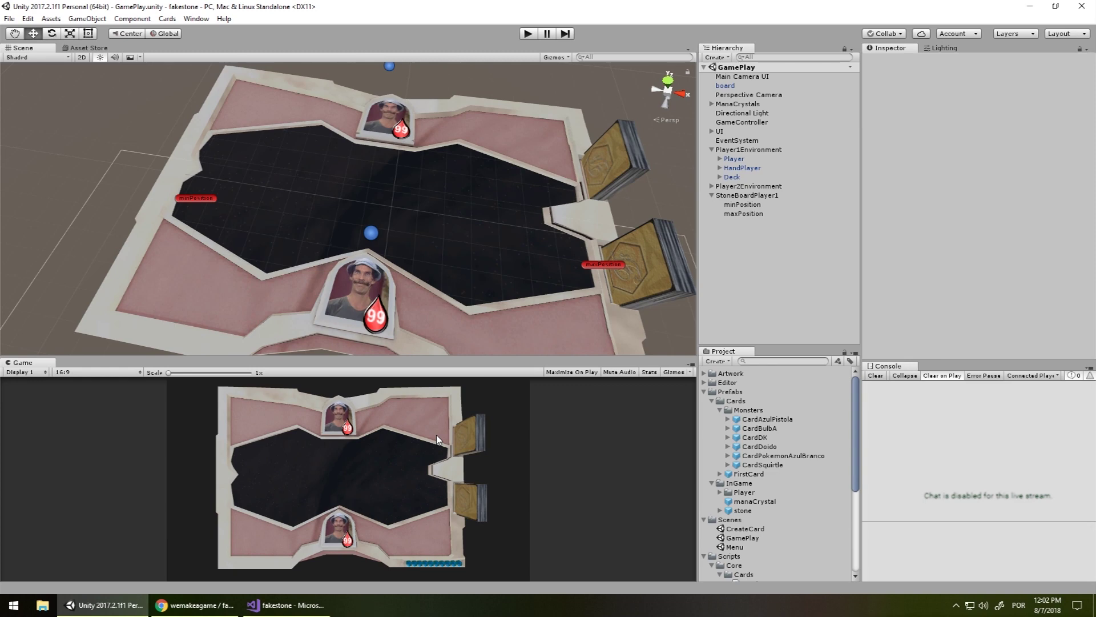
left_click(286, 605)
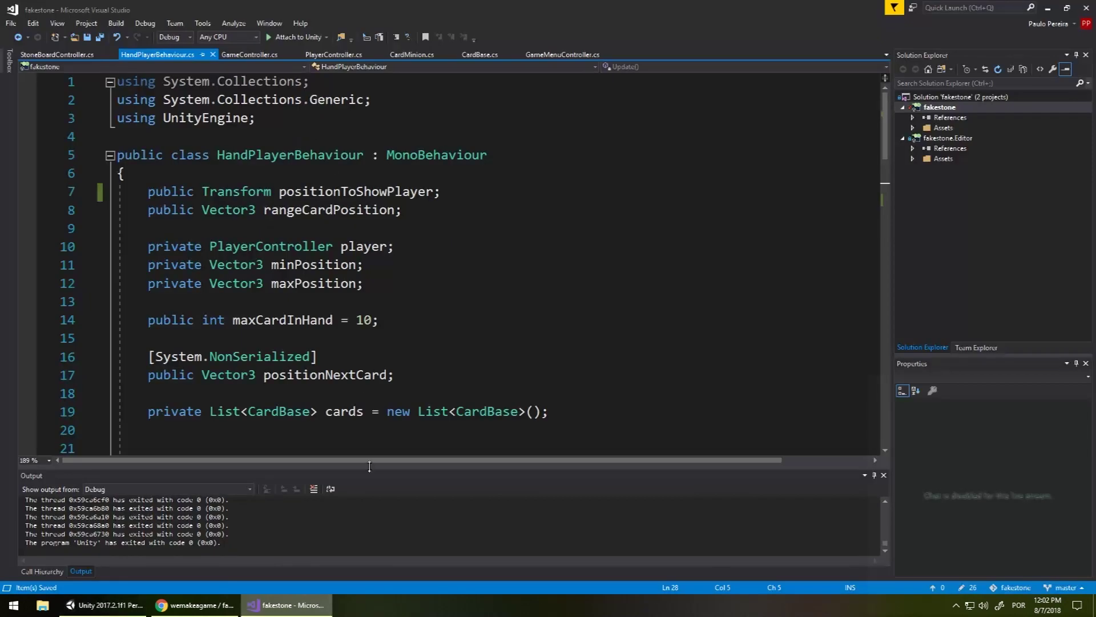
- Review StoneBoardController's AddStone method and its tempStone variable
left_click(36, 52)
left_click(288, 245)
scroll(291, 239, "up", 3)
scroll(295, 237, "up", 2)
scroll(302, 234, "down", 2)
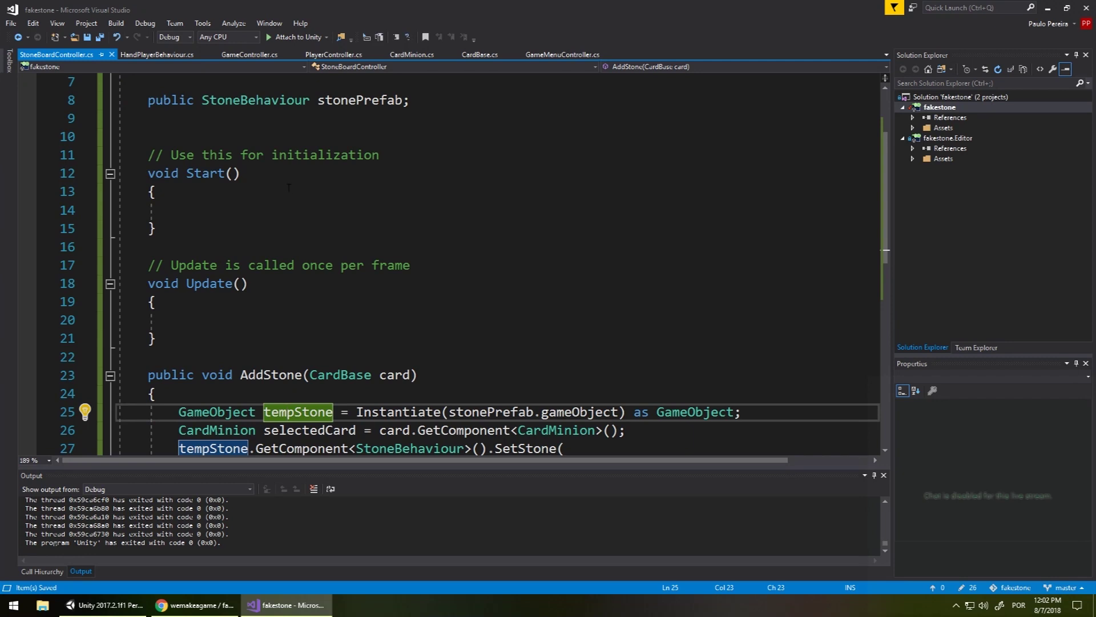
scroll(370, 235, "up", 2)
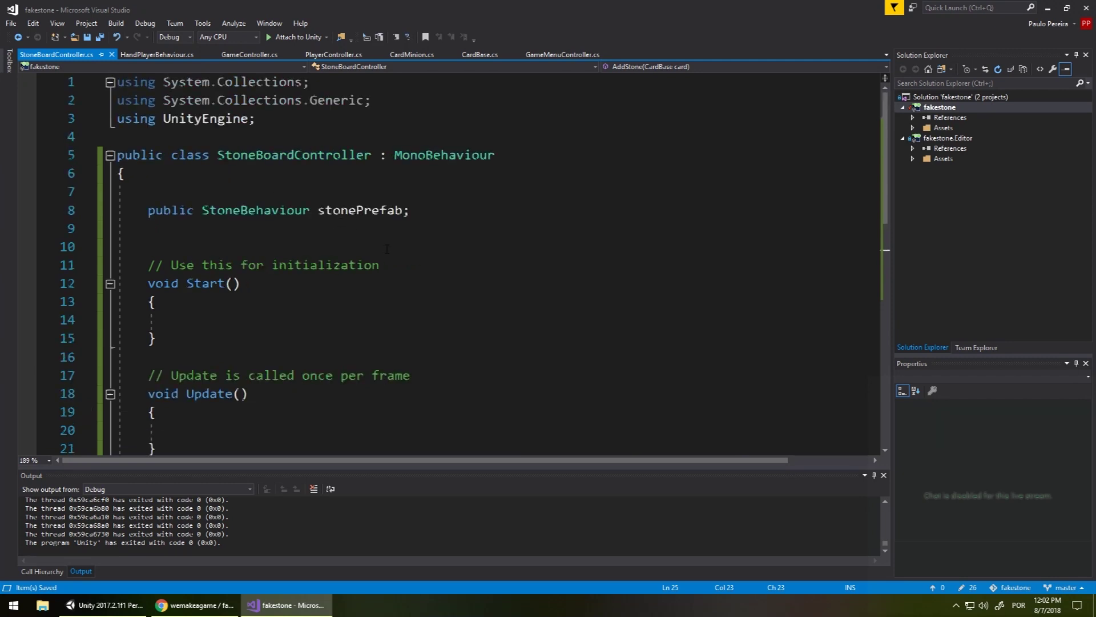
scroll(386, 249, "down", 4)
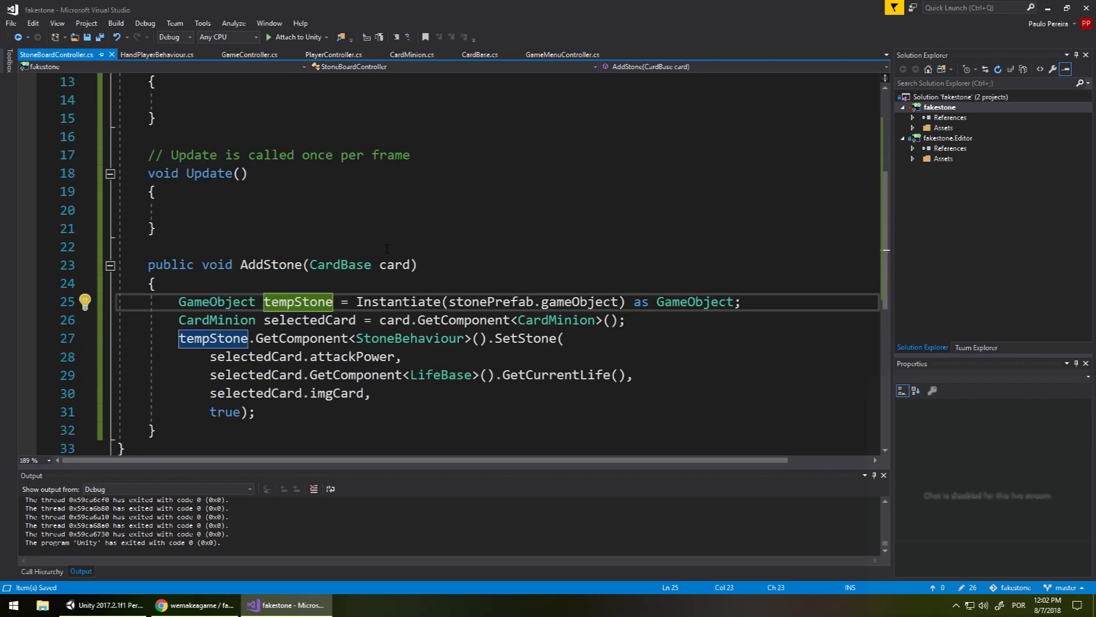
scroll(386, 249, "down", 2)
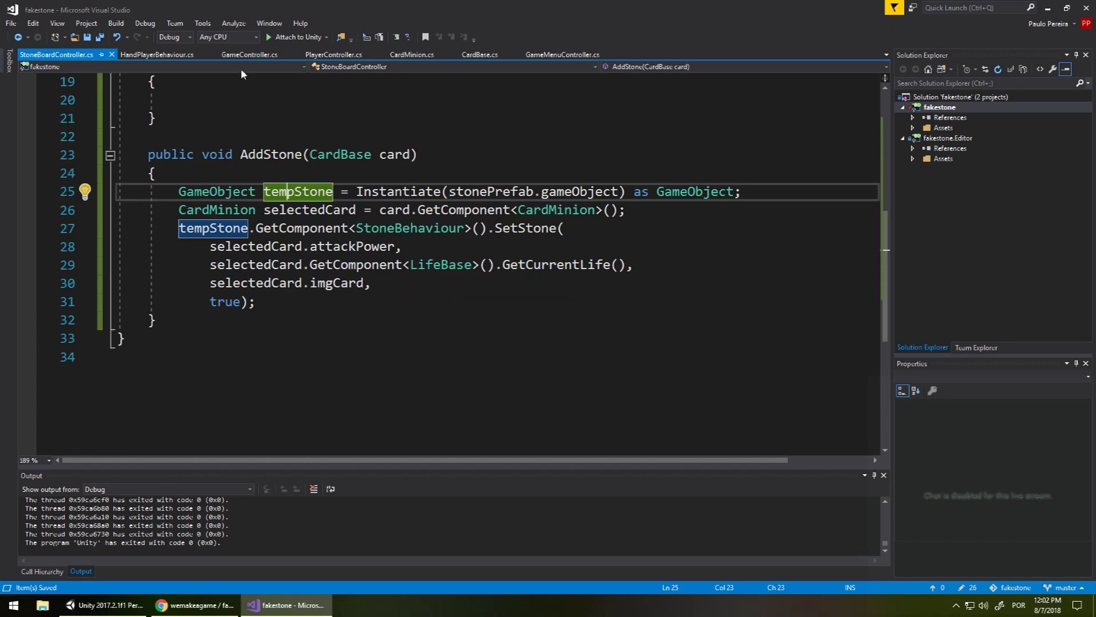
- In HandPlayerBehaviour, select ReorganizeCards through CalcDistanceHandPosition for copying
left_click(172, 58)
scroll(399, 257, "down", 8)
scroll(400, 257, "down", 2)
scroll(400, 257, "down", 4)
scroll(357, 254, "up", 1)
scroll(359, 257, "down", 2)
scroll(362, 261, "down", 2)
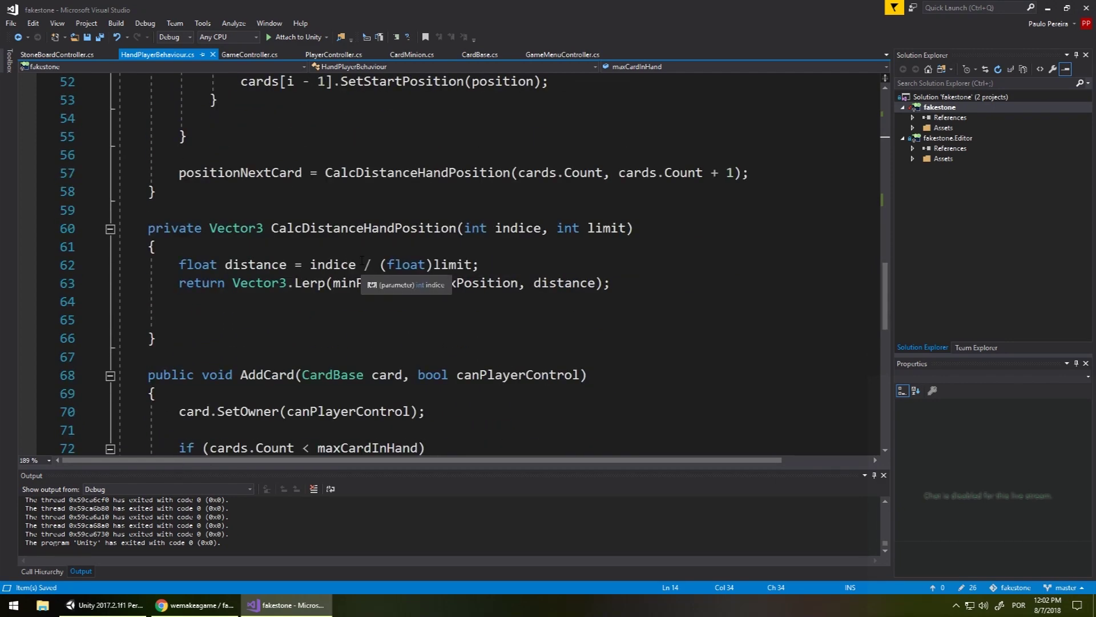
scroll(362, 261, "down", 1)
scroll(362, 261, "up", 2)
left_click_drag(228, 391, 260, 228)
scroll(260, 229, "up", 4)
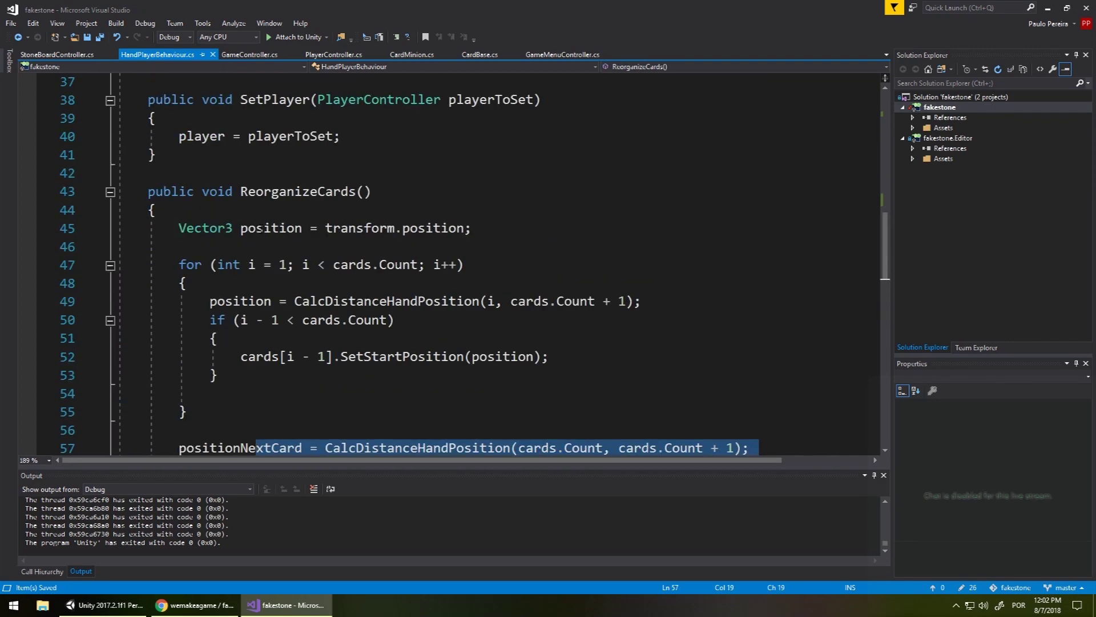
left_click_drag(255, 448, 140, 191)
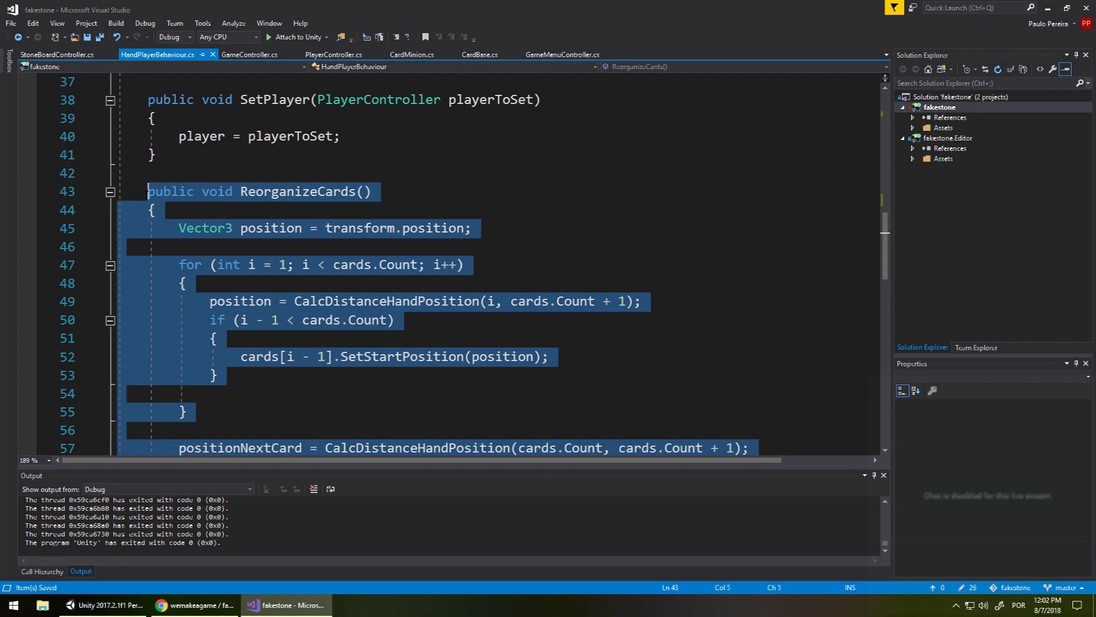
- Back in StoneBoardController, place the cursor just after the AddStone method
left_click(63, 56)
scroll(210, 219, "up", 2)
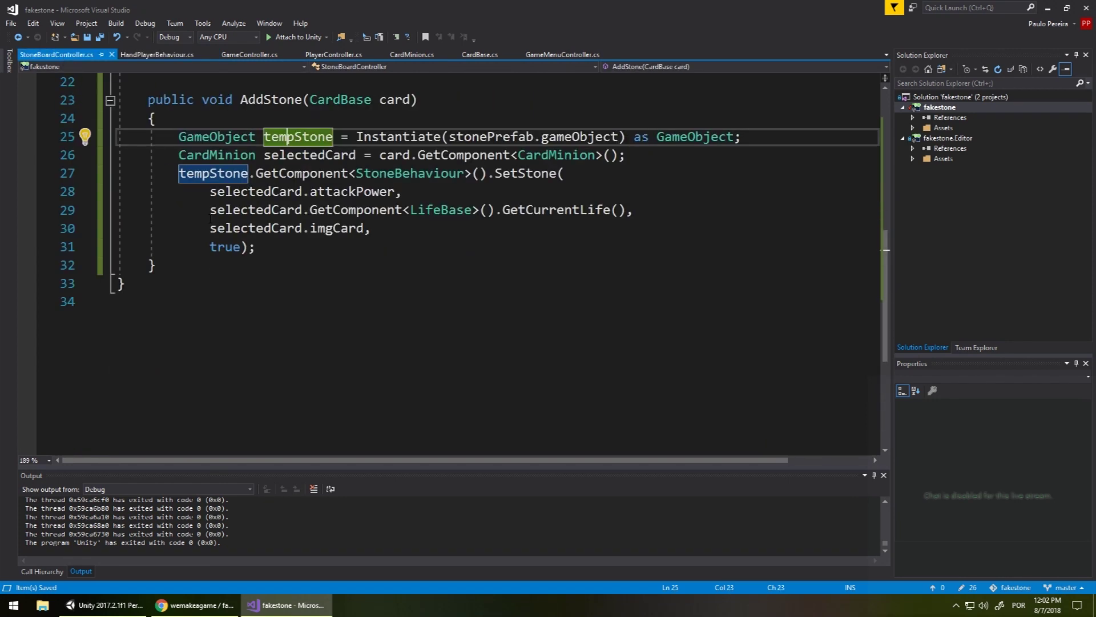
left_click(240, 265)
- Paste the copied methods below AddStone and rename ReorganizeCards to ReorganizeBoard
key("Return")
key("ctrl+v")
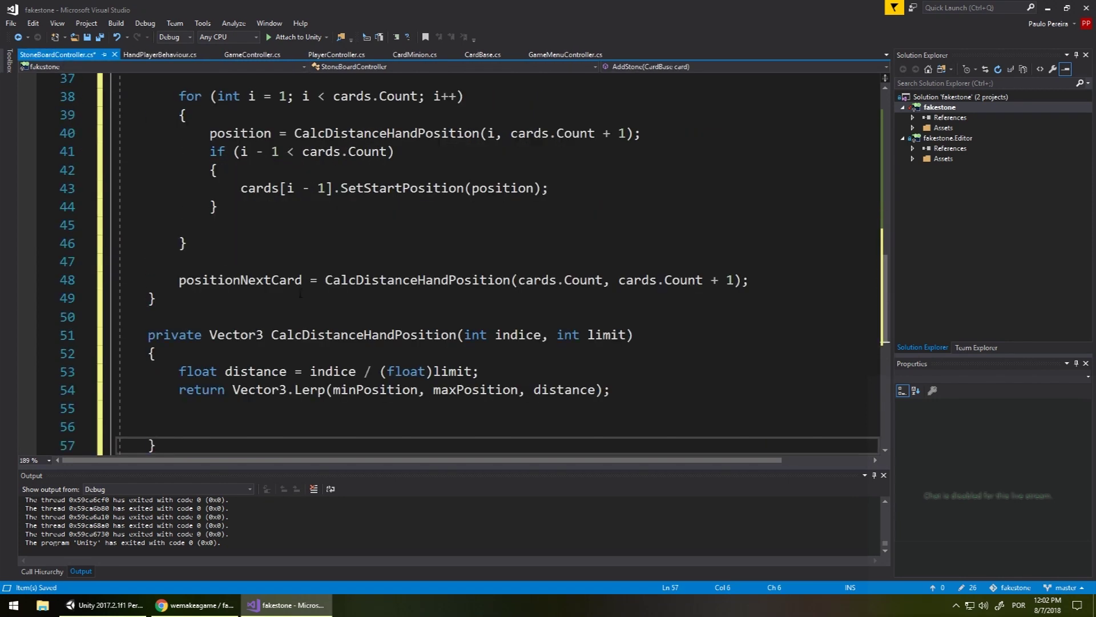
scroll(300, 293, "up", 4)
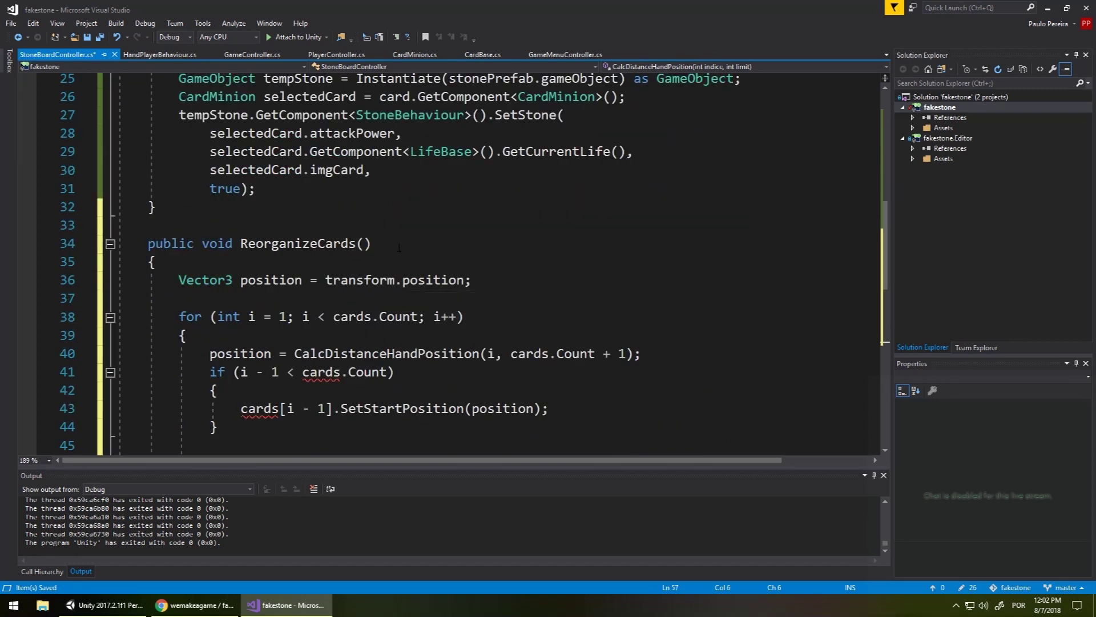
left_click_drag(355, 244, 325, 243)
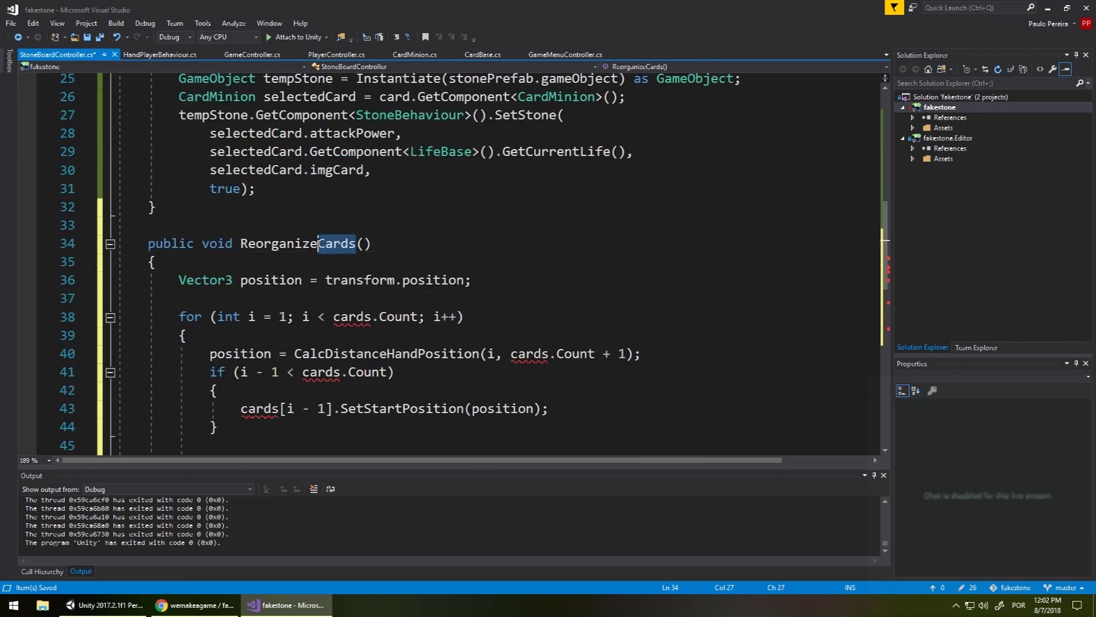
key("ctrl+r")
key("ctrl+r")
type("Board")
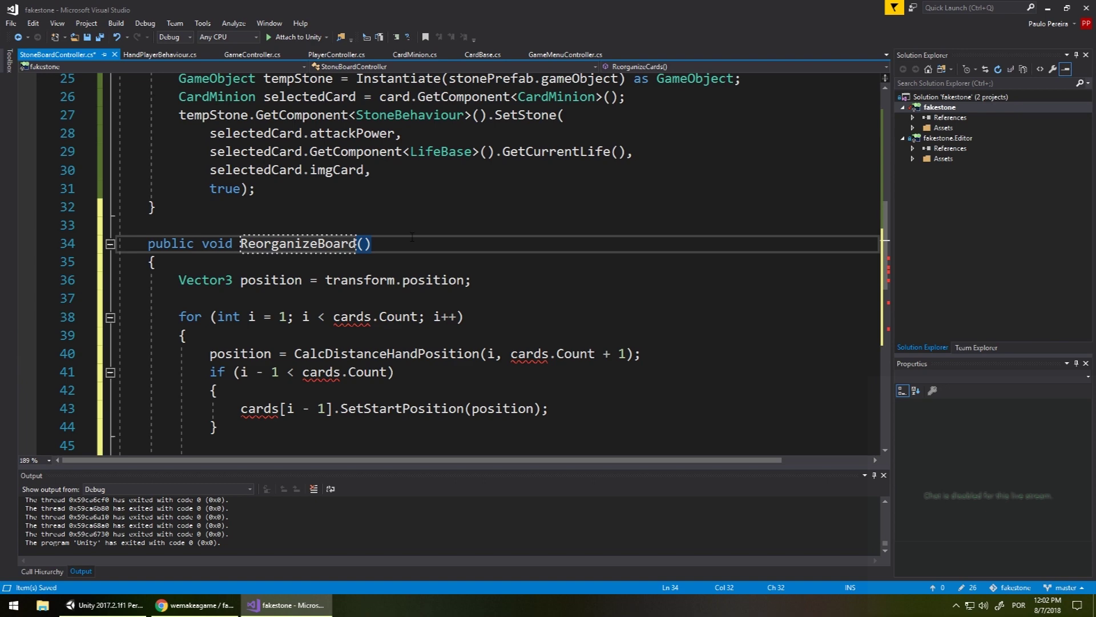
- Rename the helper CalcDistanceHandPosition to CalcDistanceStonePosition
scroll(407, 244, "down", 3)
scroll(354, 239, "down", 2)
scroll(302, 234, "up", 1)
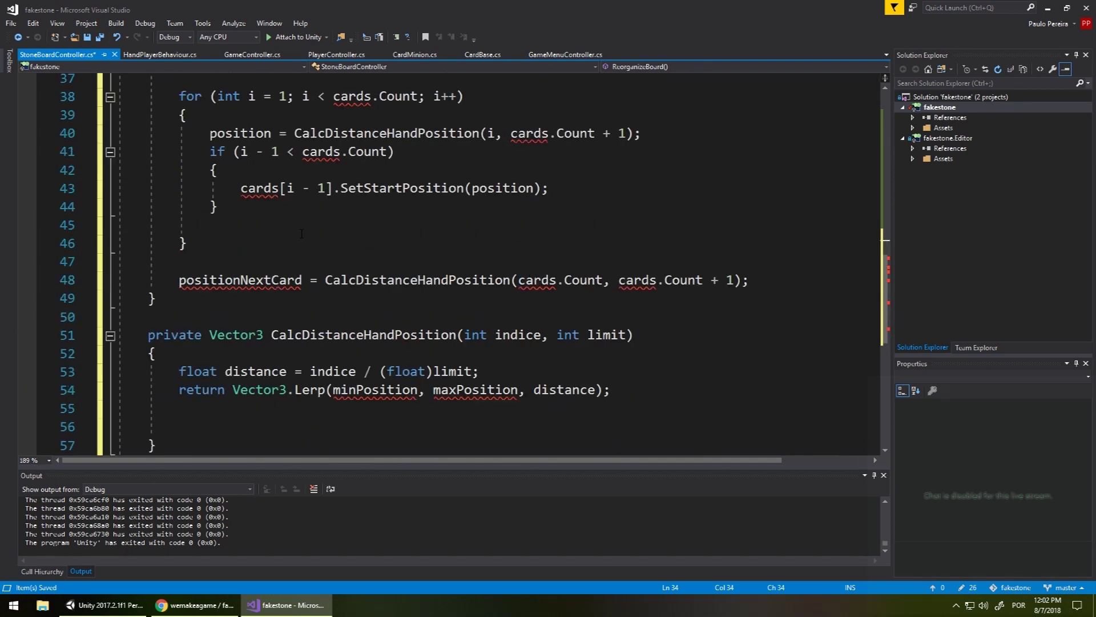
scroll(354, 269, "down", 1)
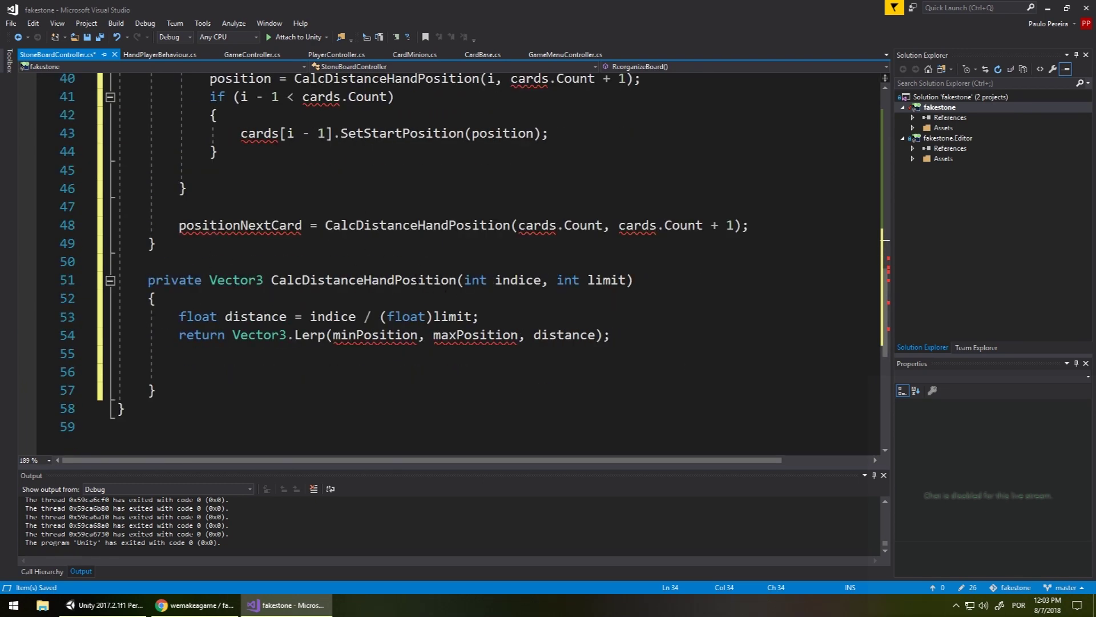
left_click_drag(398, 279, 355, 279)
key("ctrl+r")
key("ctrl+r")
type("Stone")
left_click(488, 228)
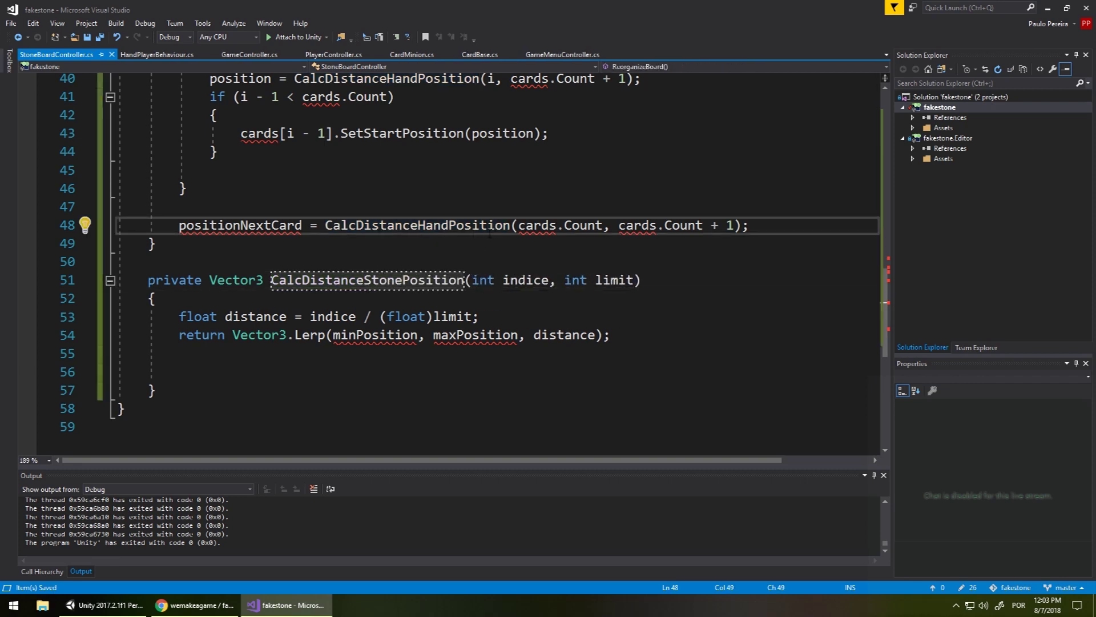
mouse_move(488, 226)
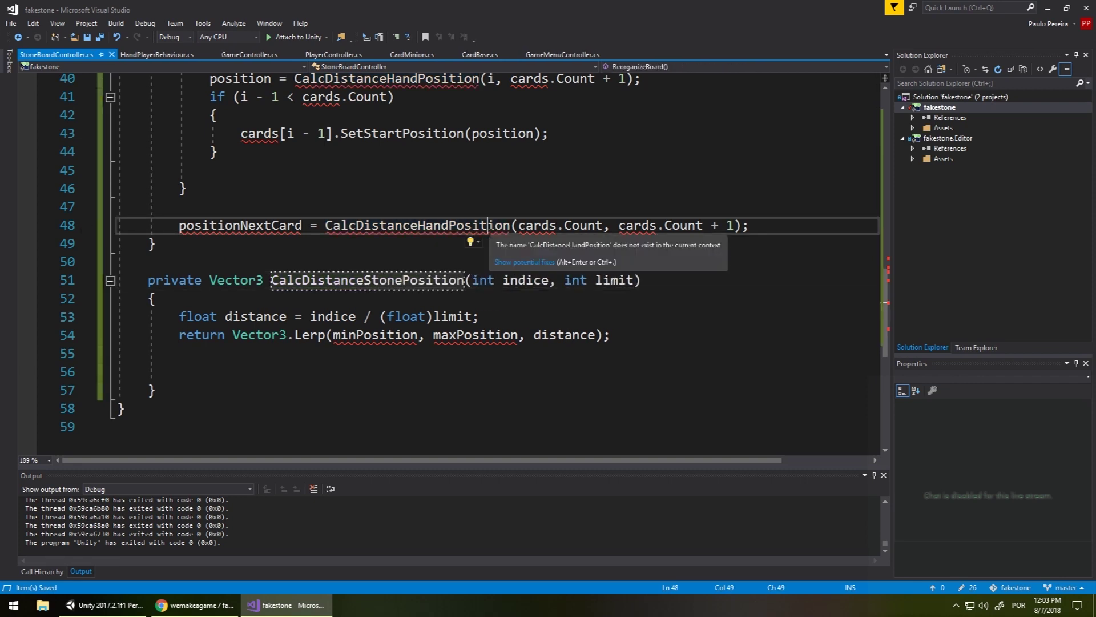
- Return to the top of StoneBoardController, just after the stonePrefab field
scroll(483, 264, "up", 8)
scroll(483, 265, "down", 6)
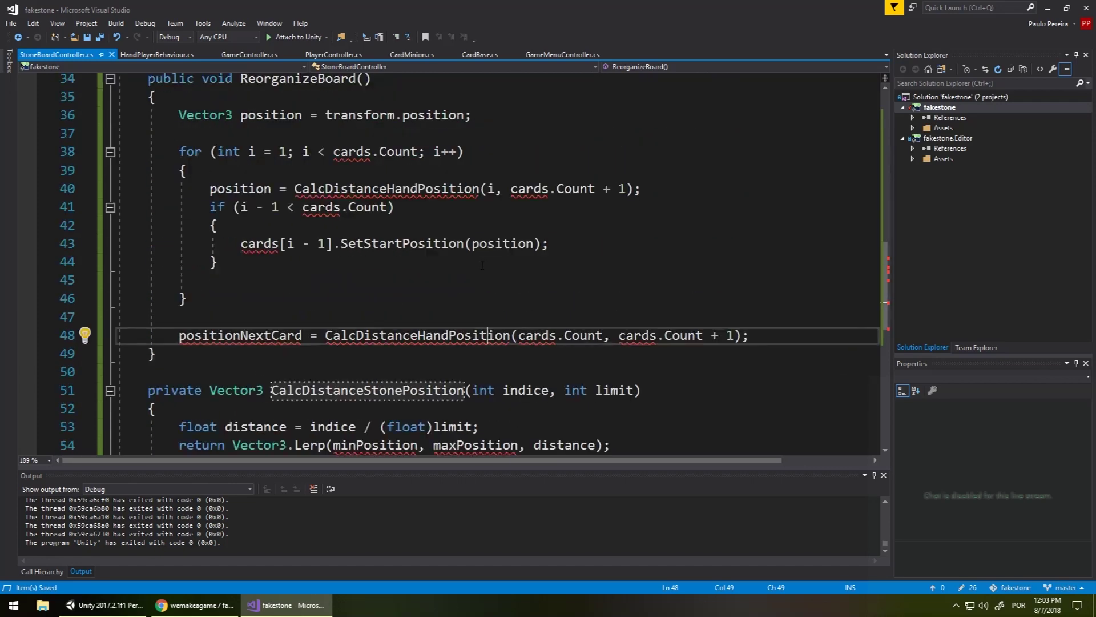
scroll(482, 264, "up", 4)
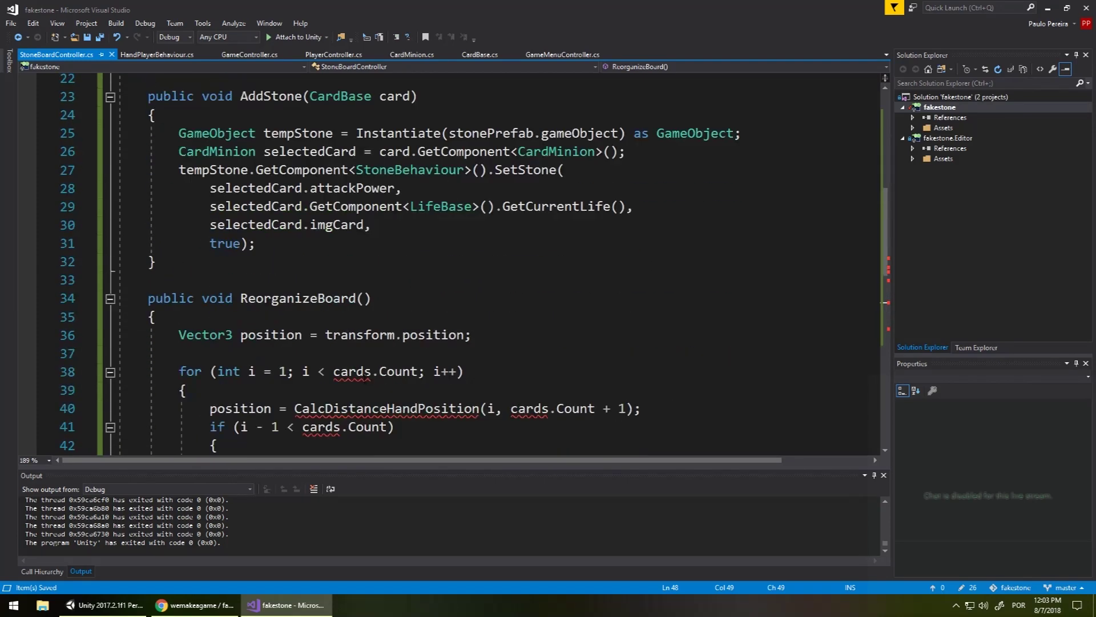
scroll(432, 228, "up", 7)
left_click(432, 211)
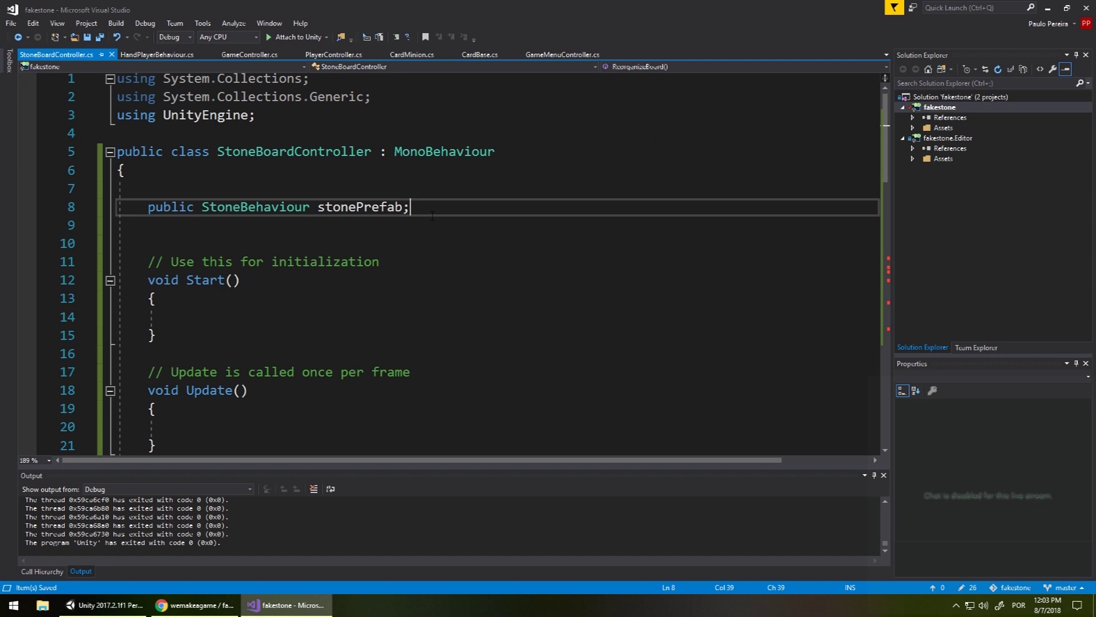
- Declare a public List<StoneBehaviour> stones field below stonePrefab
key("Return")
type("private")
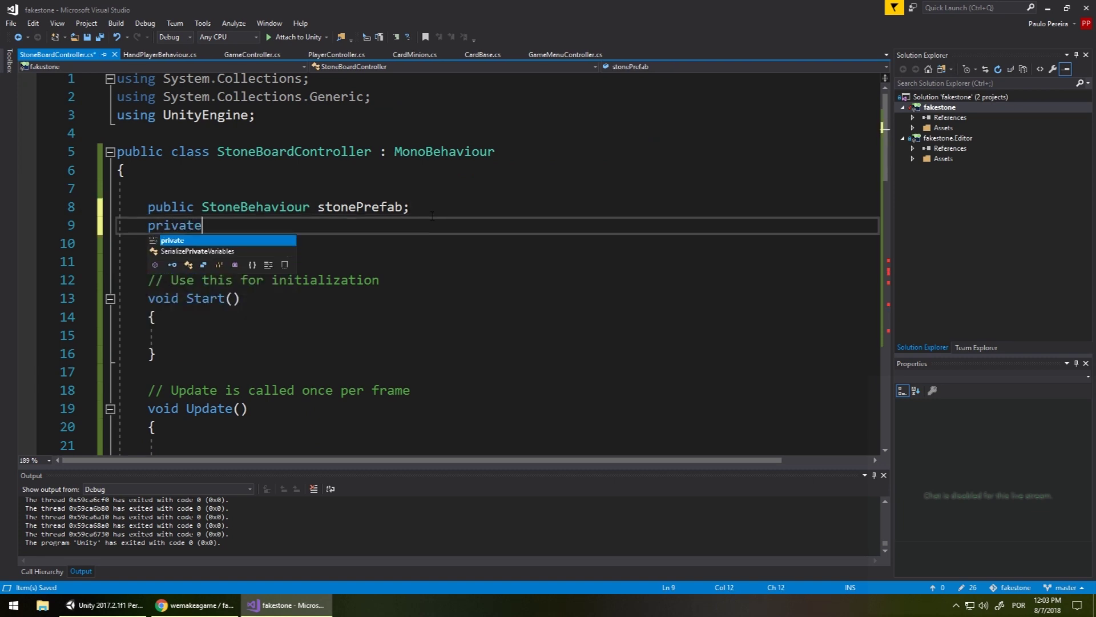
key("BackSpace")
key("BackSpace")
key("BackSpace")
type("ublic ")
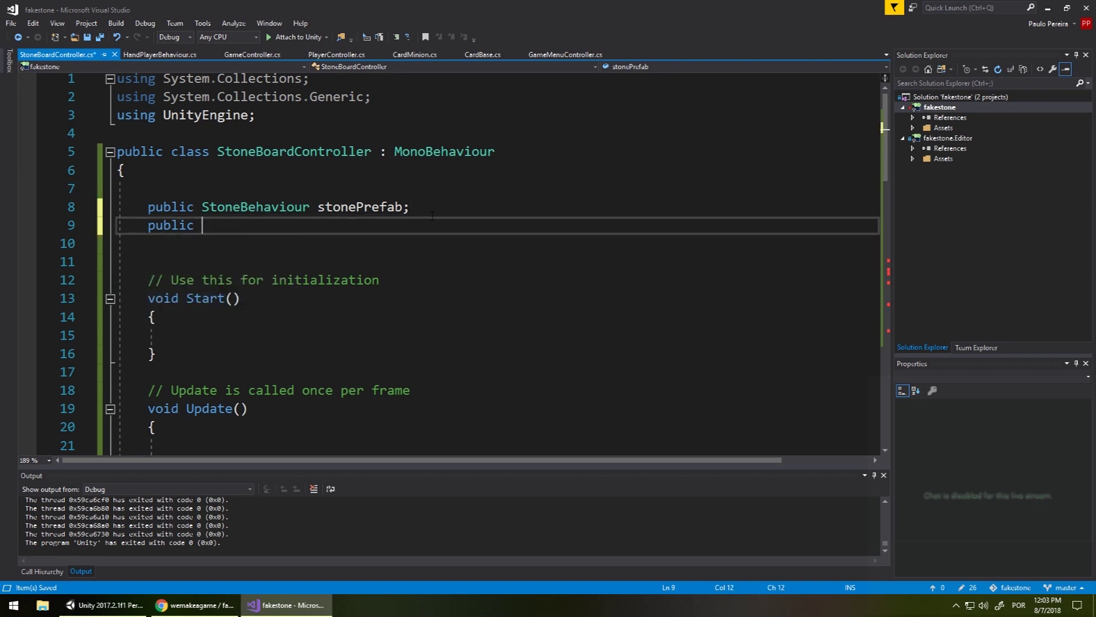
type("List")
key("Escape")
type("<Stone>")
key("Tab")
type("sto")
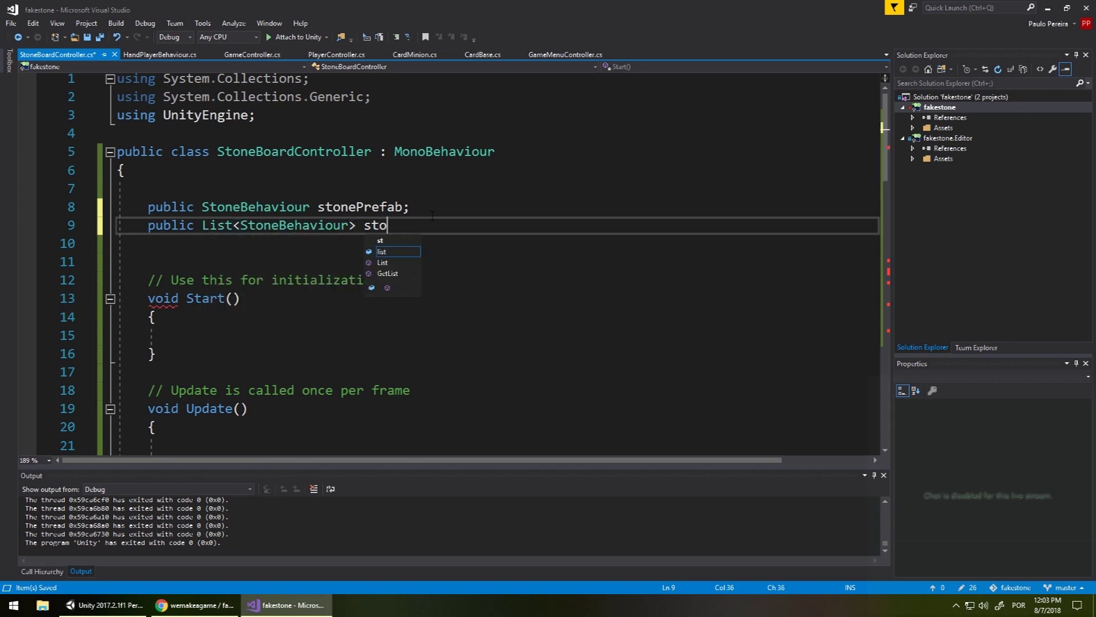
type("nes;")
key("Left")
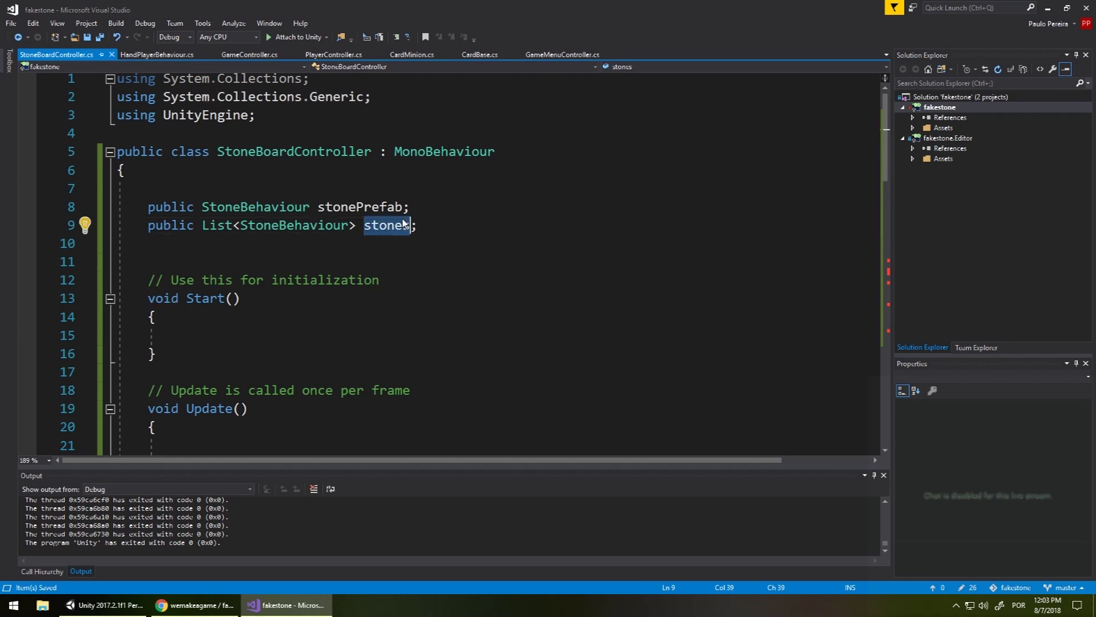
- Replace every cards reference in ReorganizeBoard with stones, including both counts on line 49
scroll(525, 263, "down", 7)
scroll(508, 286, "down", 3)
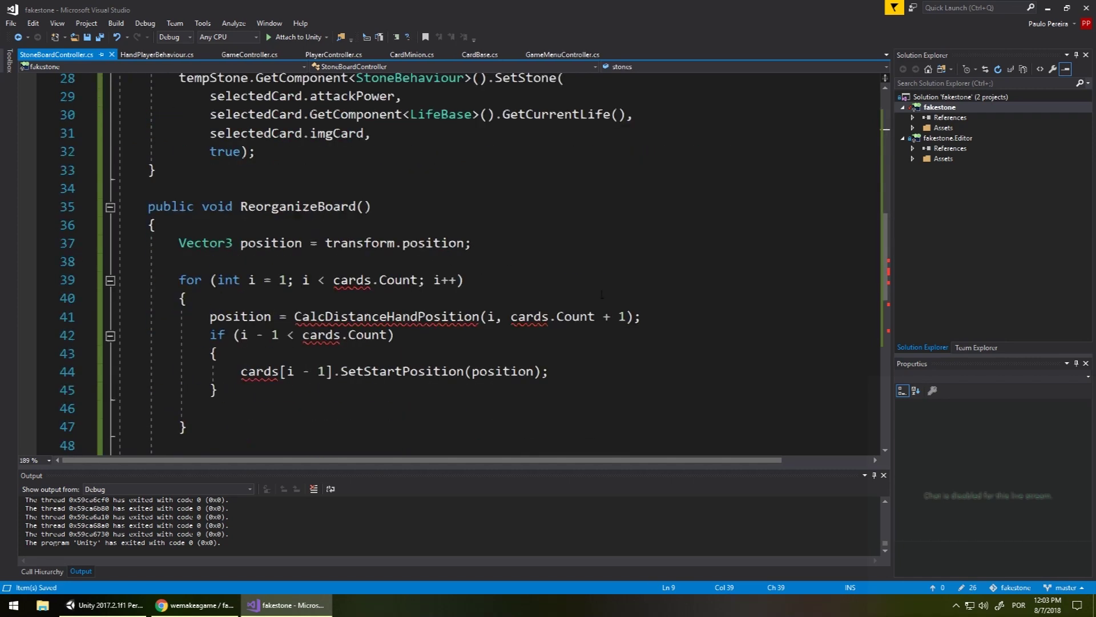
scroll(492, 314, "down", 2)
scroll(493, 314, "up", 1)
double_click(354, 170)
type("stones")
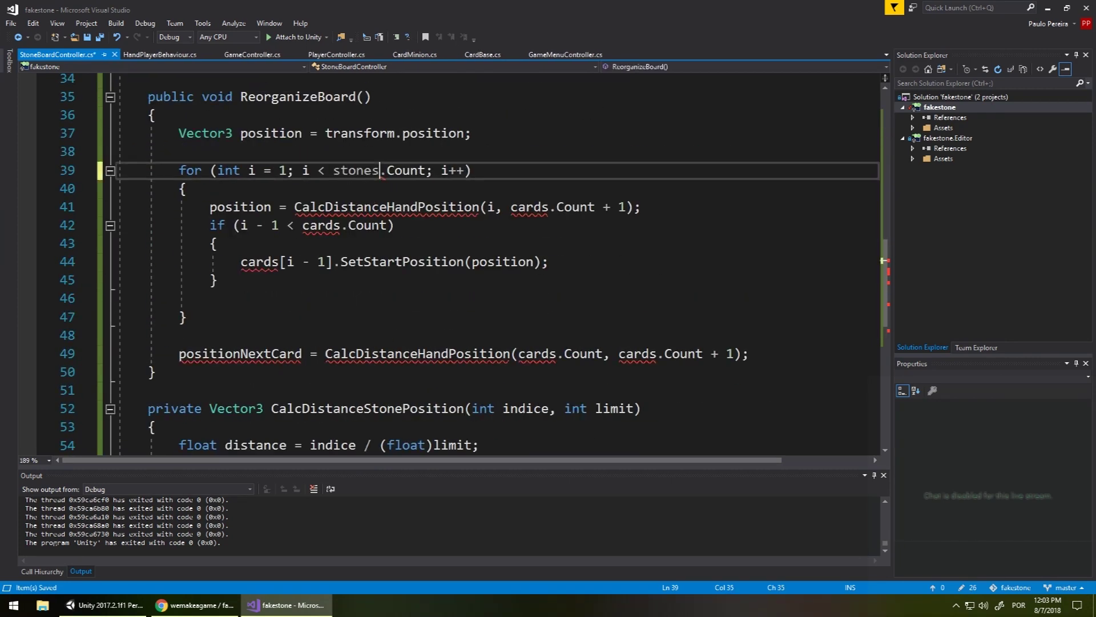
double_click(530, 206)
type("stones")
double_click(324, 225)
type("stones")
double_click(262, 264)
type("stones")
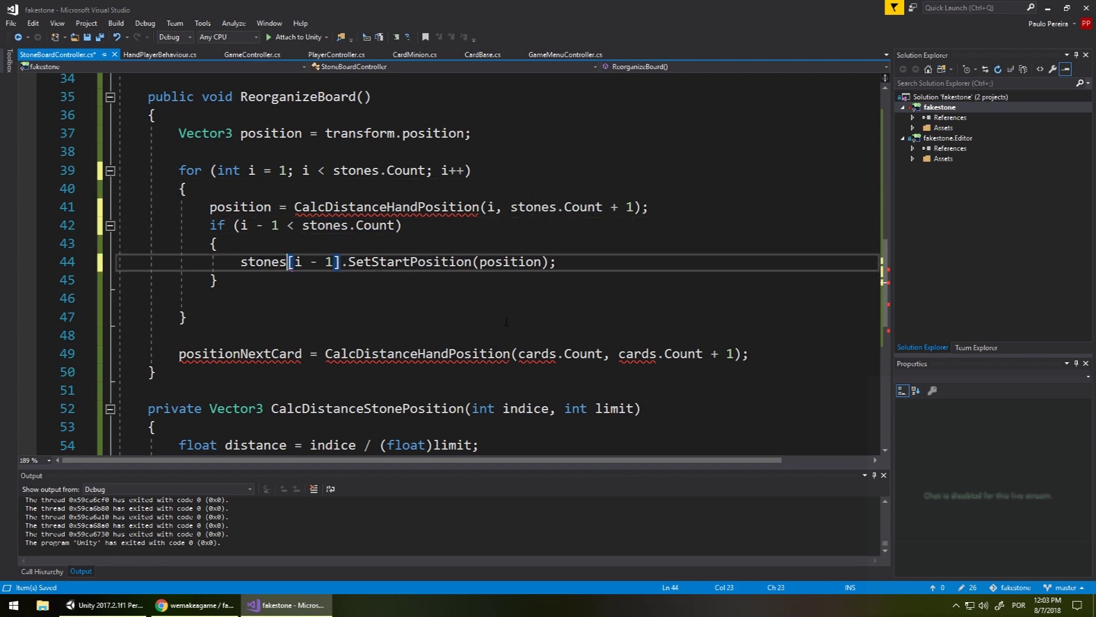
scroll(262, 266, "down", 1)
double_click(536, 298)
type("stones")
double_click(634, 298)
type("stones")
- Make the helper calls on lines 41 and 49 use CalcDistanceStonePosition
scroll(408, 301, "up", 1)
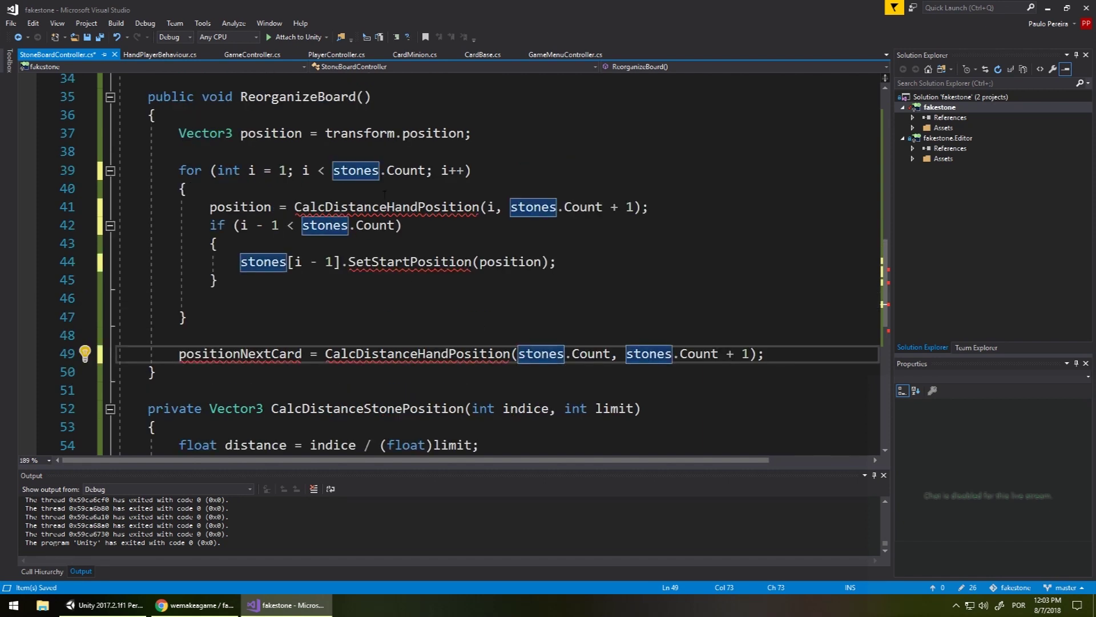
scroll(408, 301, "down", 2)
double_click(408, 298)
key("ctrl+c")
scroll(408, 301, "up", 3)
double_click(399, 261)
key("ctrl+v")
double_click(416, 408)
key("ctrl+v")
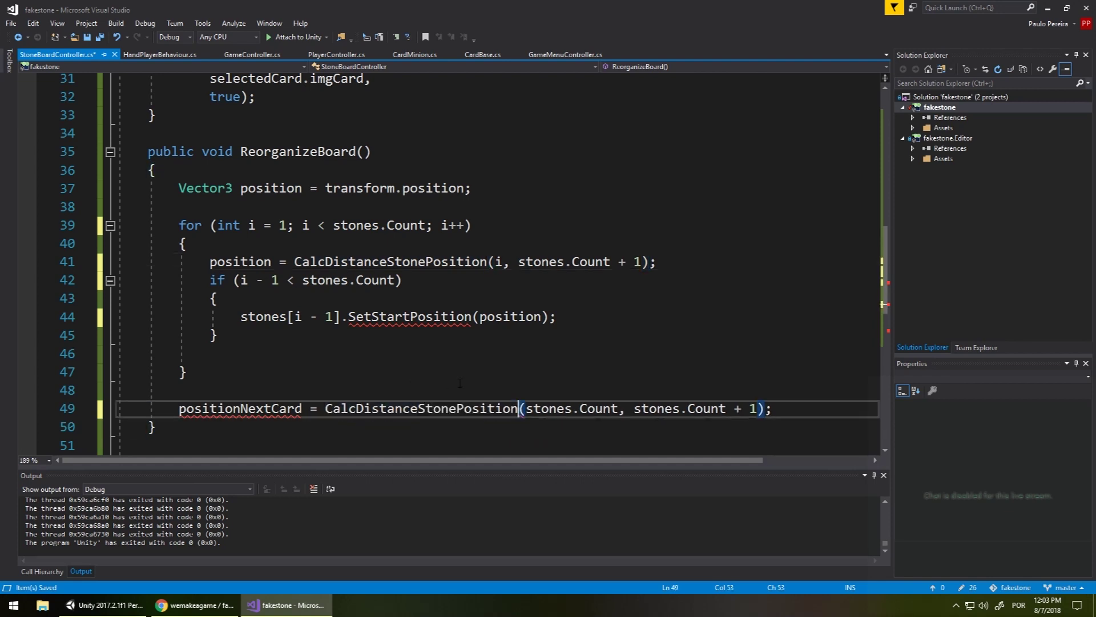
- Delete the positionNextCard statement and the leftover blank lines
scroll(633, 365, "down", 2)
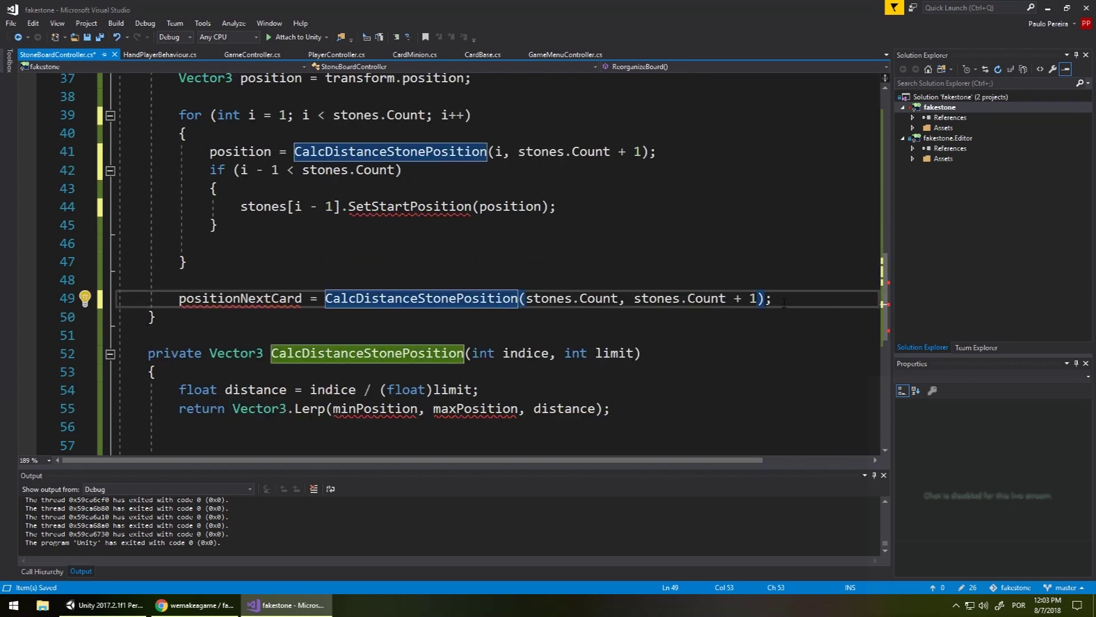
key("ctrl+x")
left_click(579, 244)
left_click(264, 282)
key("ctrl+x")
left_click(490, 230)
- Make line 44 read stones[i - 1].SetStartPosition(position);
left_click(417, 206)
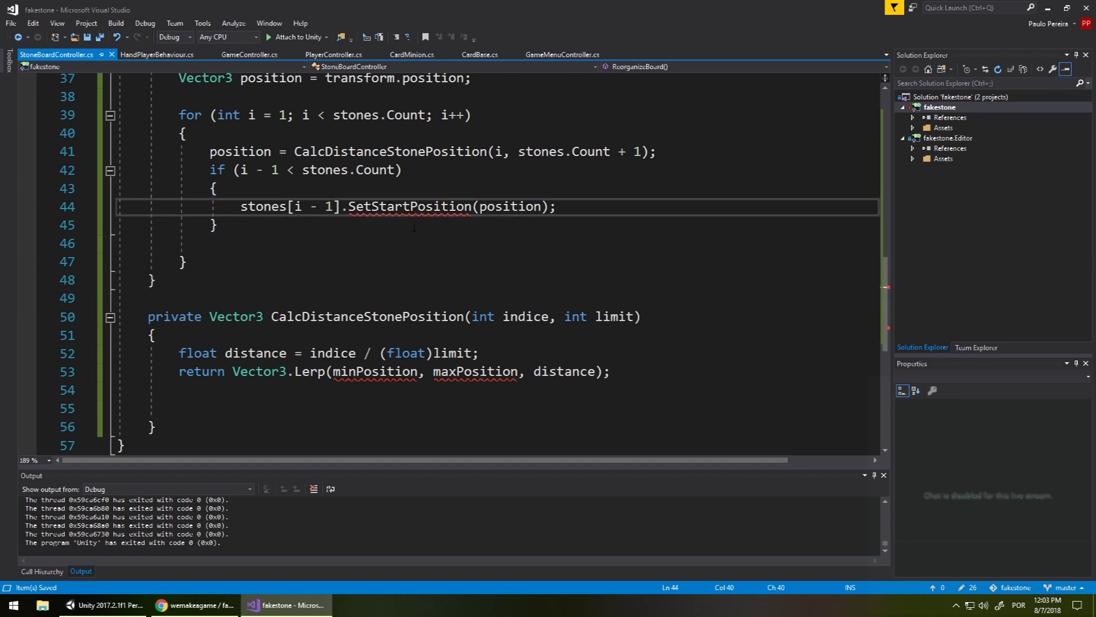
mouse_move(416, 207)
left_click(549, 196)
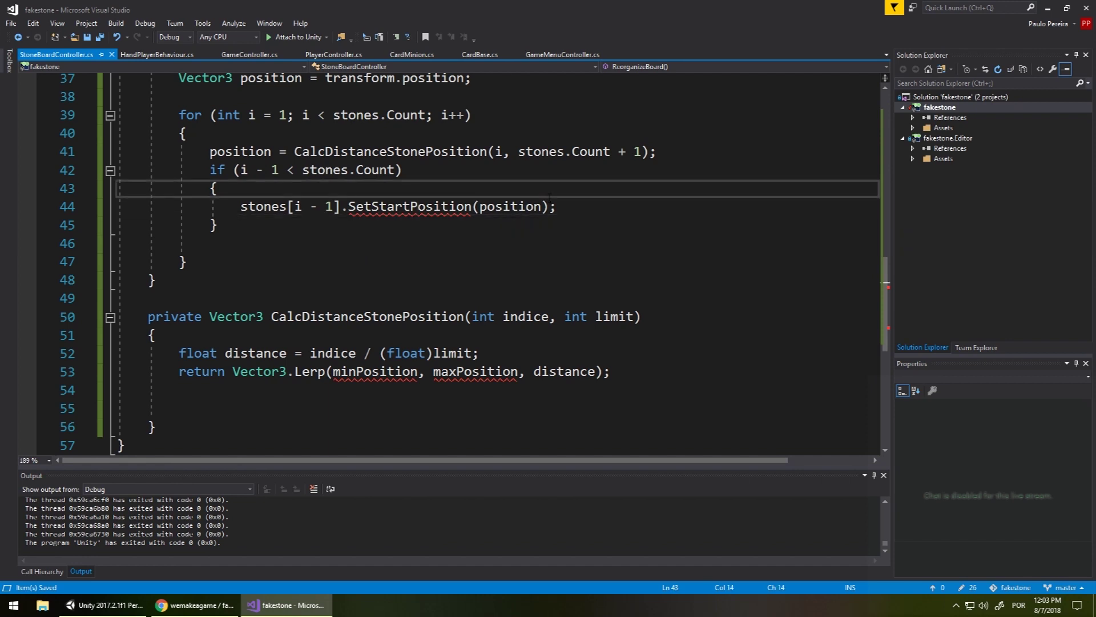
key("Down")
key("Home")
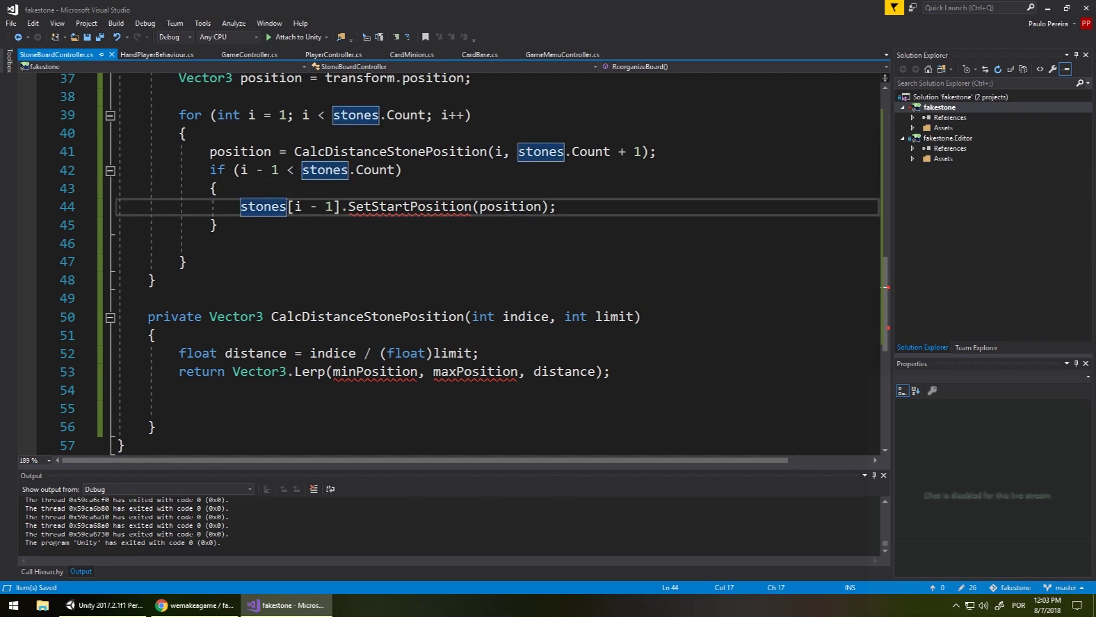
left_click_drag(579, 209, 348, 206)
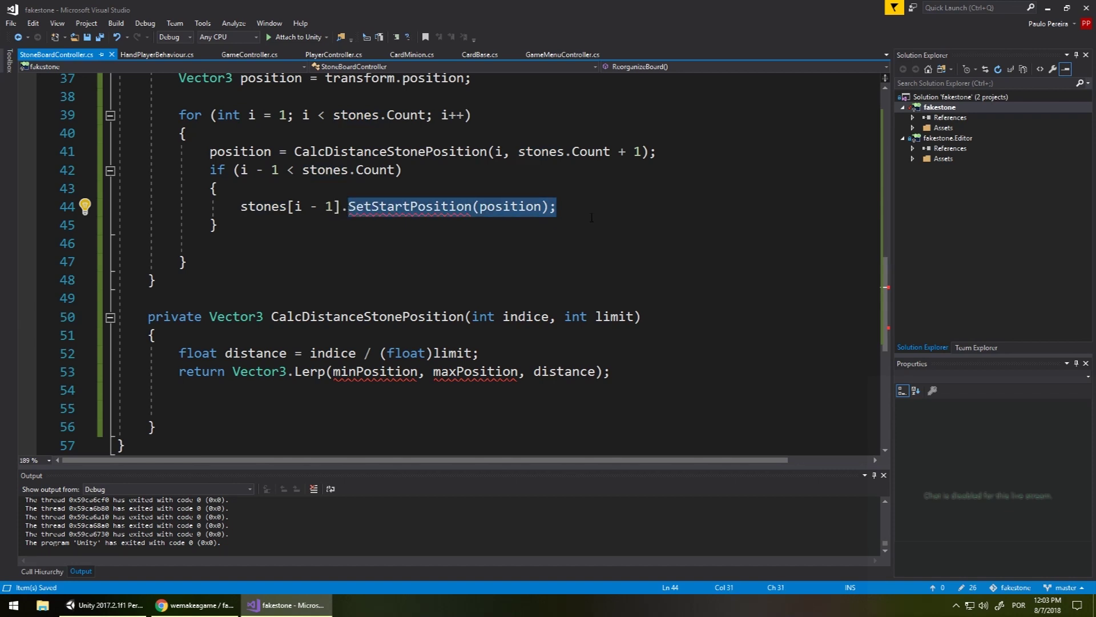
left_click_drag(591, 218, 357, 206)
key("BackSpace")
key("BackSpace")
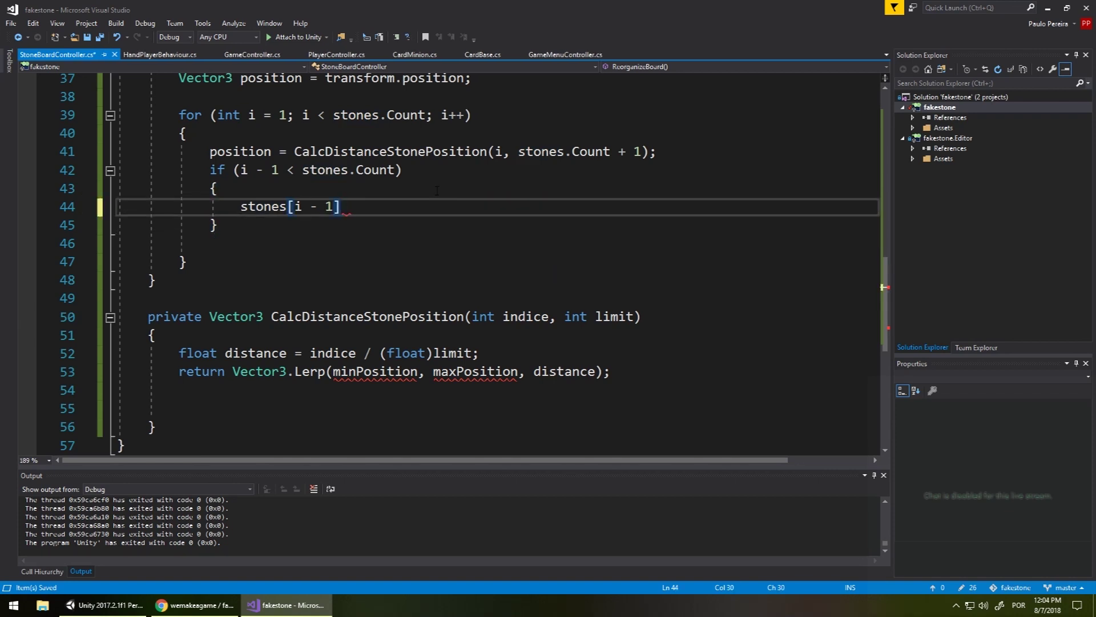
type(".")
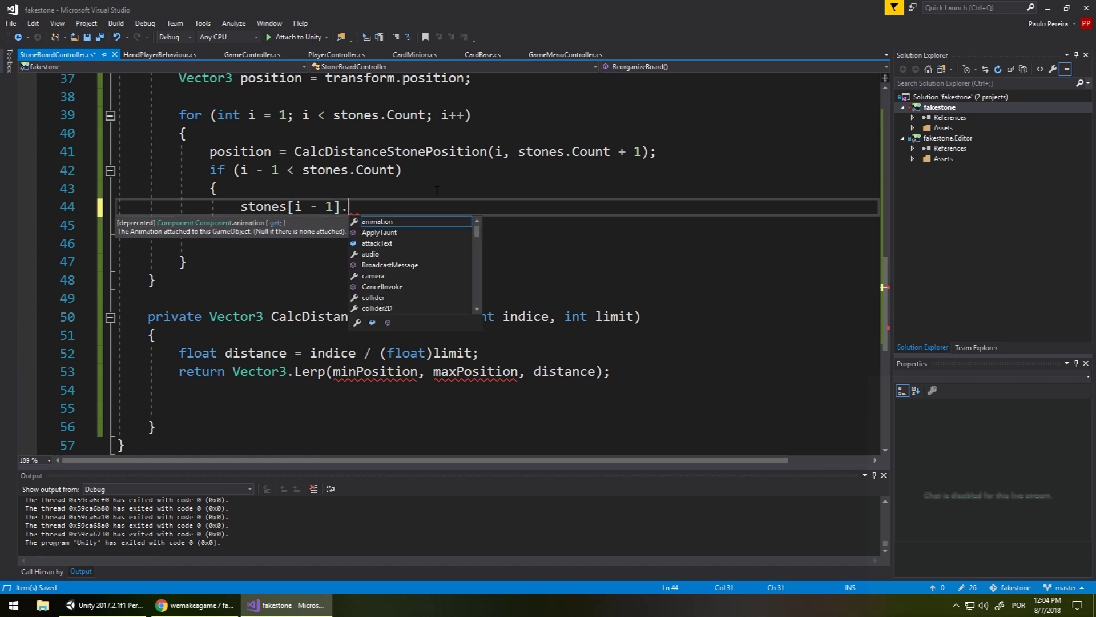
type("s")
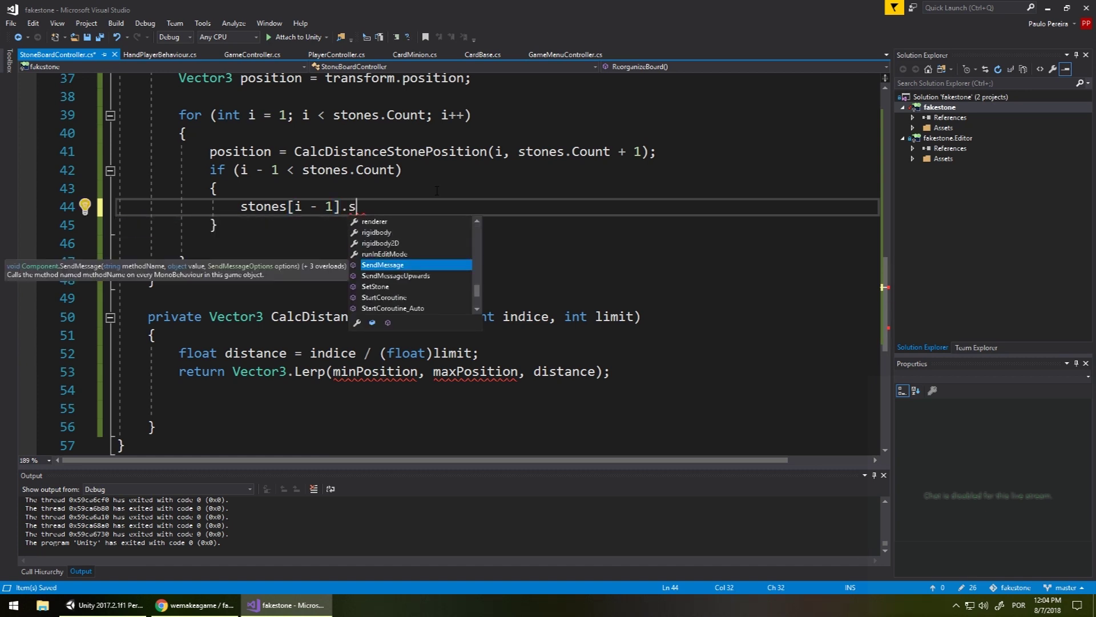
key("ctrl+z")
key("ctrl+z")
key("ctrl+z")
key("ctrl+z")
key("ctrl+z")
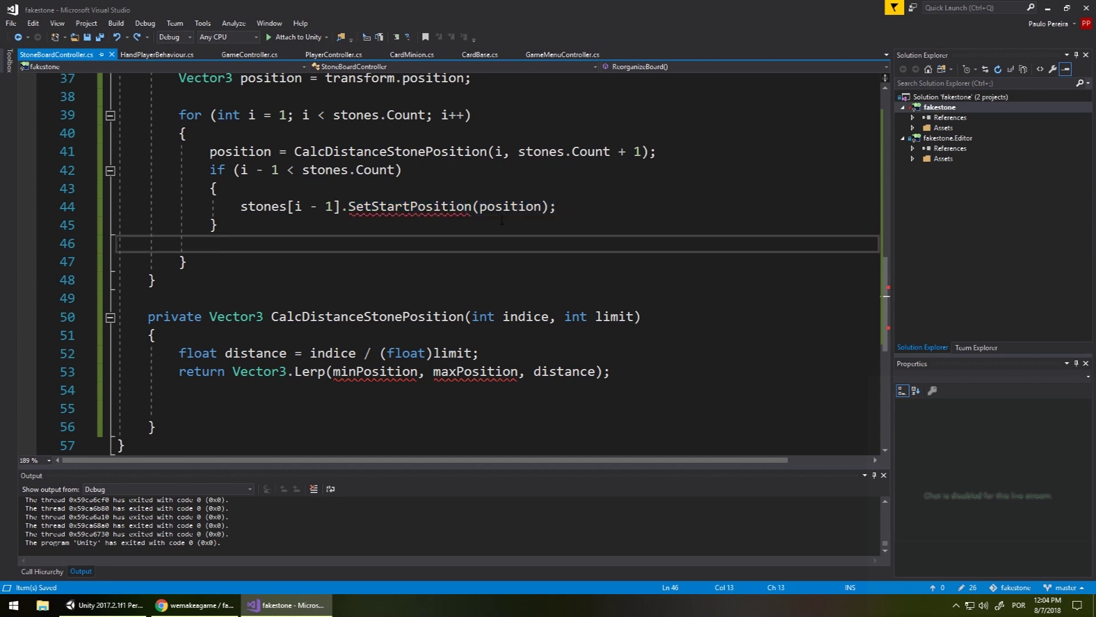
mouse_move(419, 211)
double_click(418, 209)
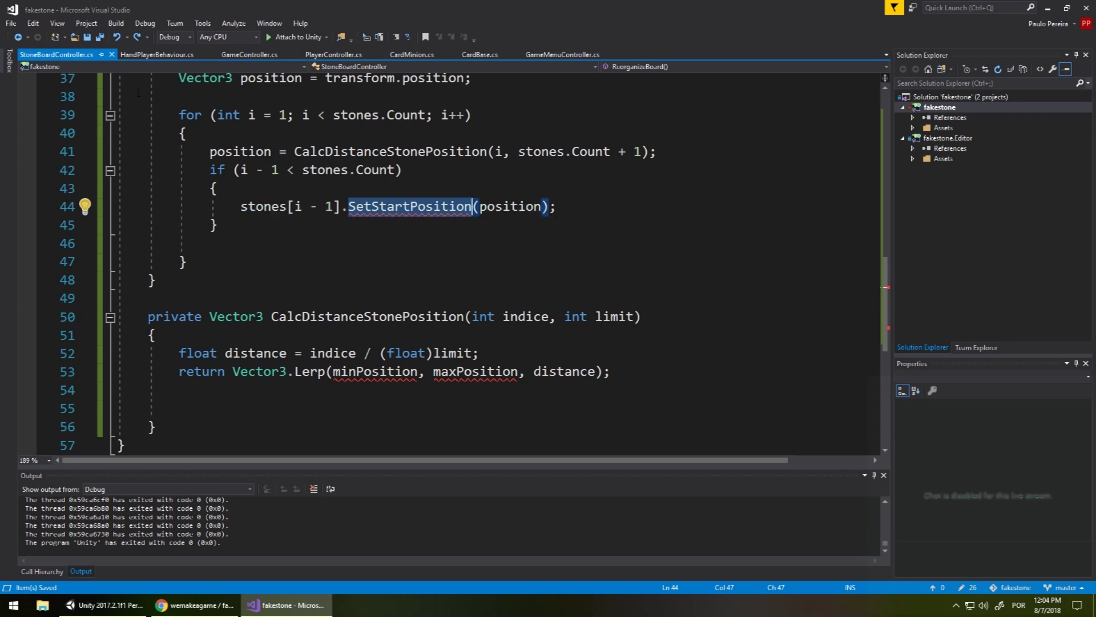
- Go to the definition of the StoneBehaviour class with F12
scroll(449, 213, "up", 5)
scroll(450, 214, "up", 6)
double_click(256, 151)
key("F12")
- Add a public void SetStartPosition(Vector3 position) method after Update
scroll(255, 151, "down", 9)
scroll(378, 264, "up", 3)
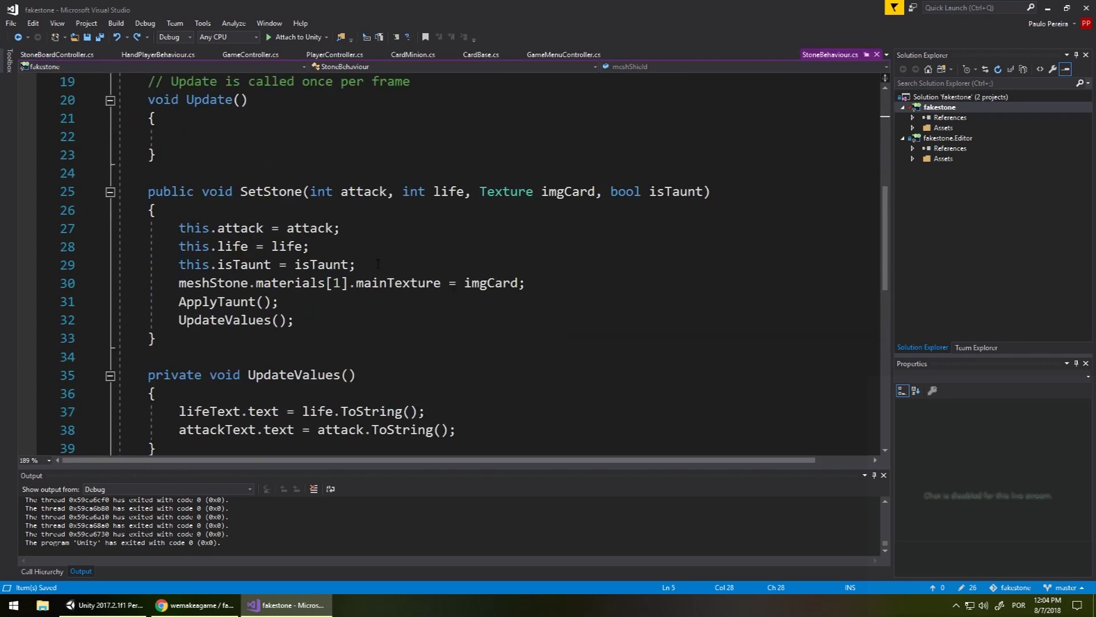
left_click(176, 156)
key("Return")
key("Return")
type("public void SetStart")
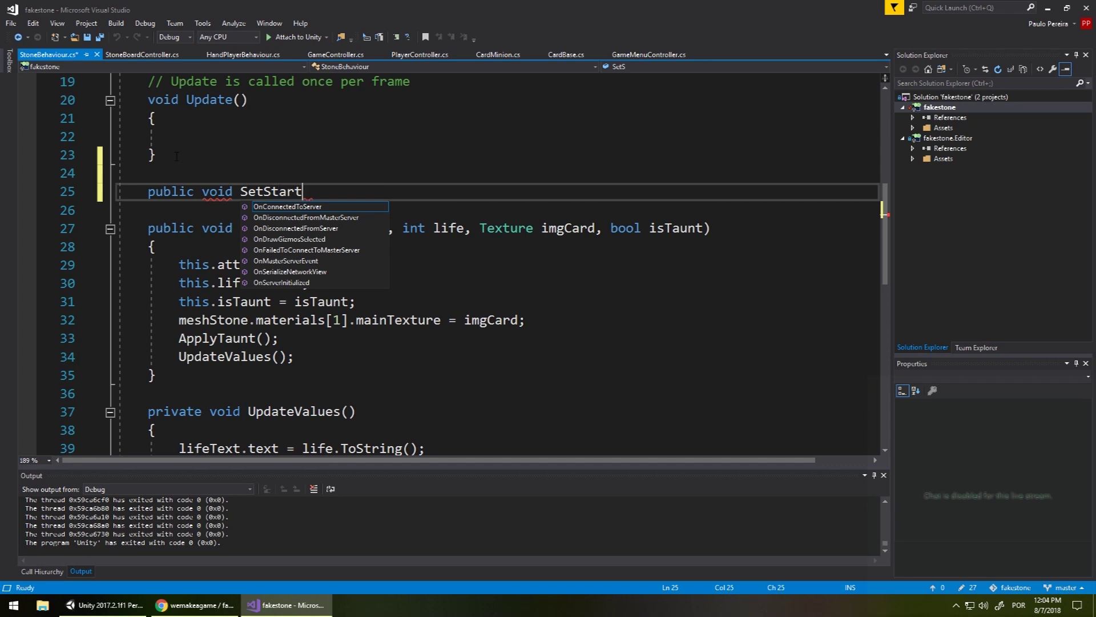
type("Position (")
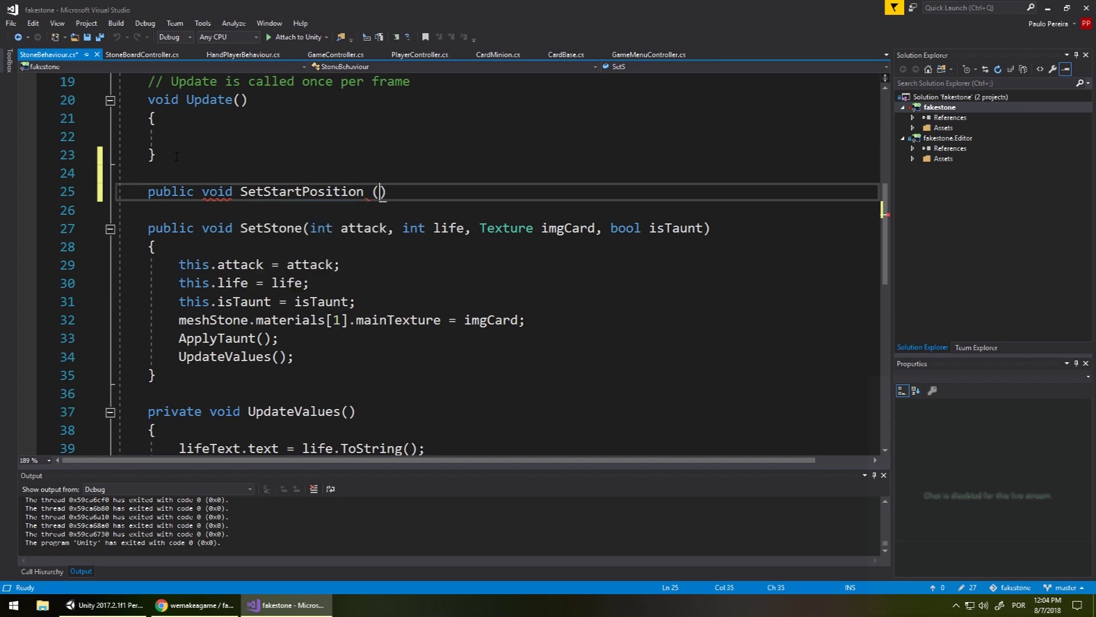
type("ve")
key("Down")
key("space")
type("position)")
key("Return")
type("{")
key("Return")
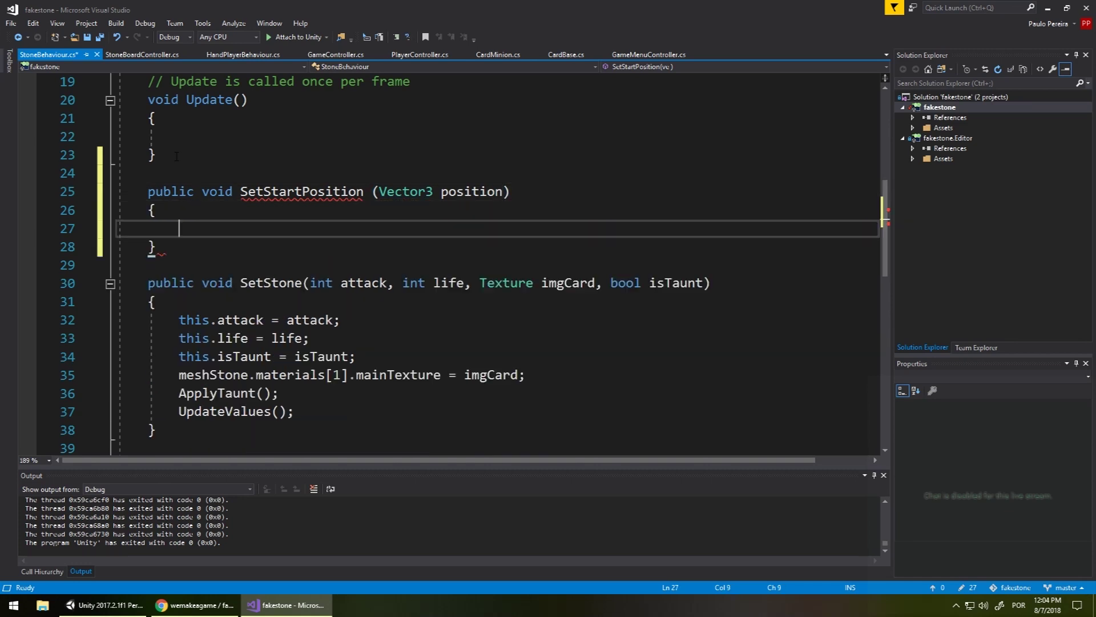
- Add a private Vector3 startPostion field after the life and attack fields and save
scroll(176, 156, "up", 4)
left_click(388, 163)
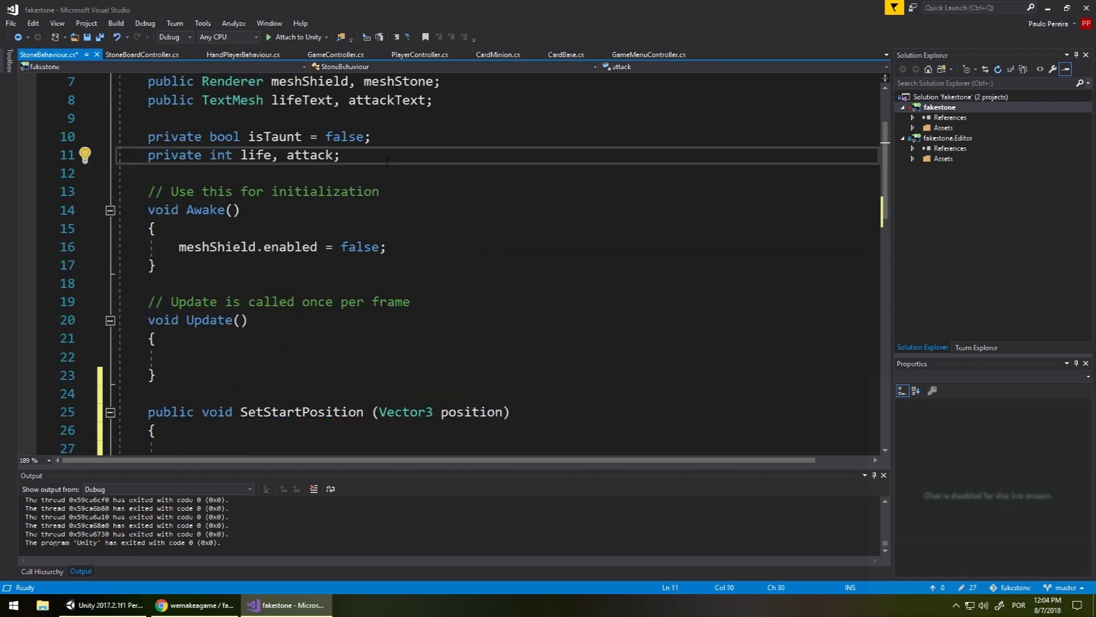
key("Return")
type("private ")
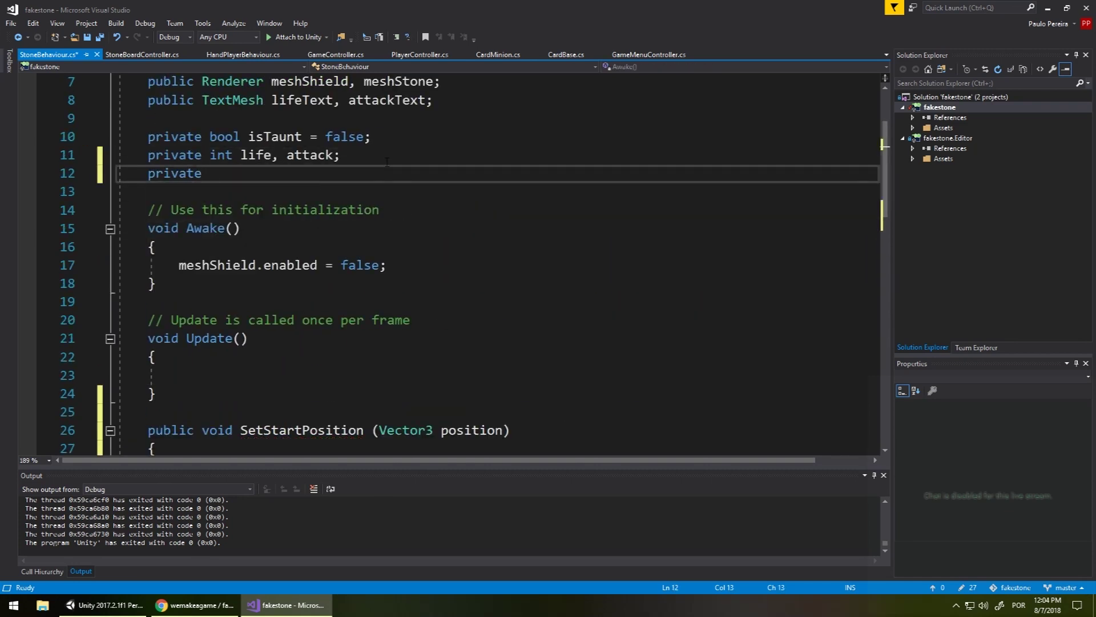
type("ve")
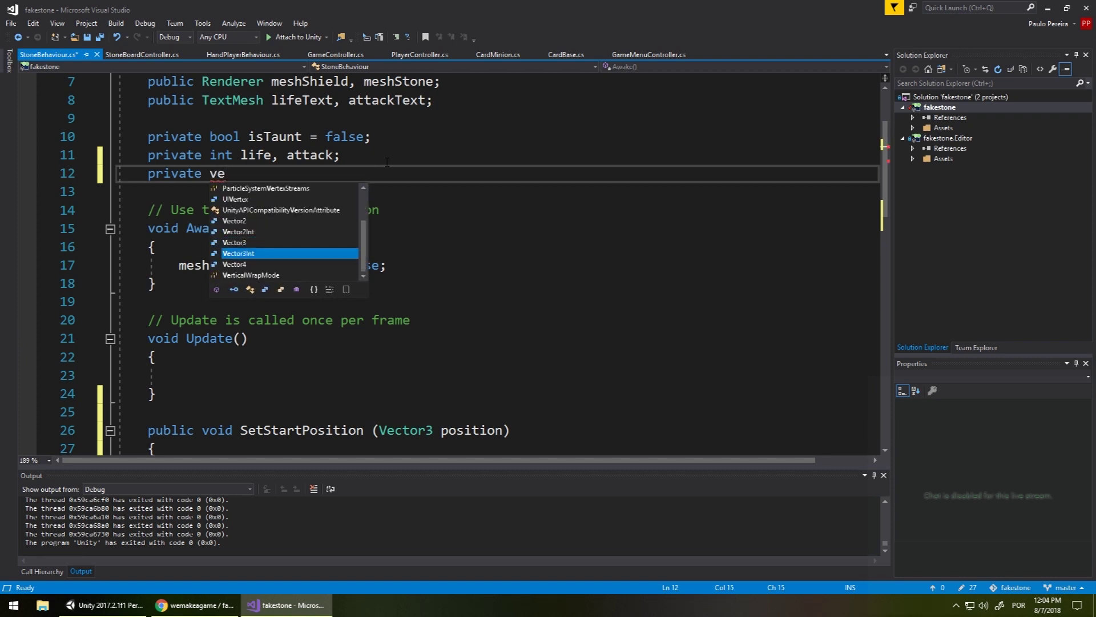
type(" startP")
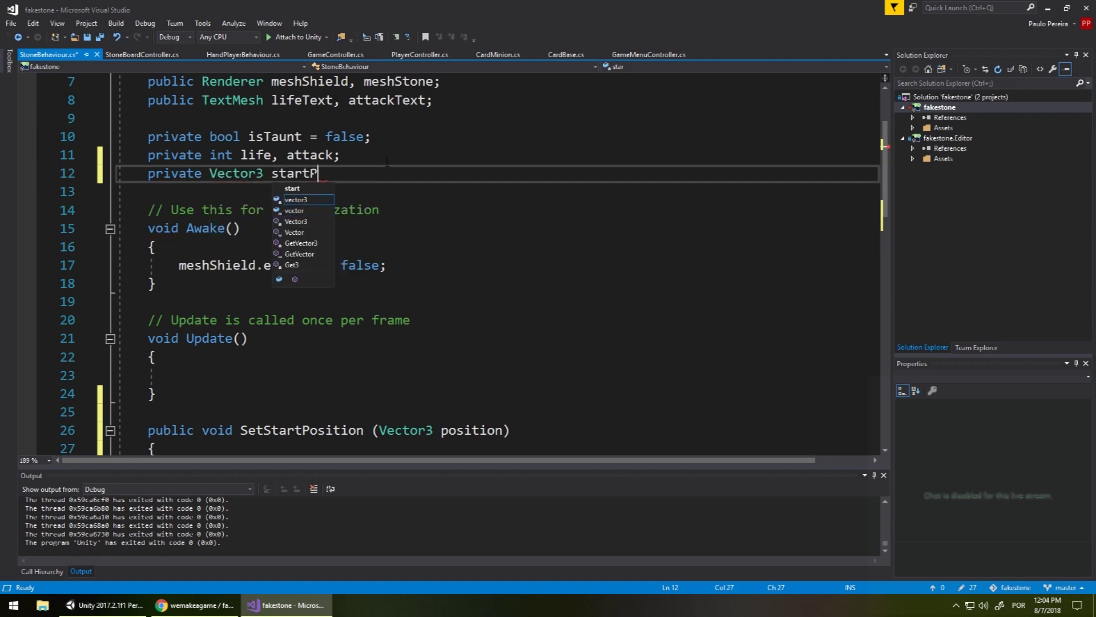
type(";")
key("ctrl+s")
key("Left")
- Make SetStartPosition set startPostion = position and transform.position = startPostion, then save
scroll(445, 262, "down", 5)
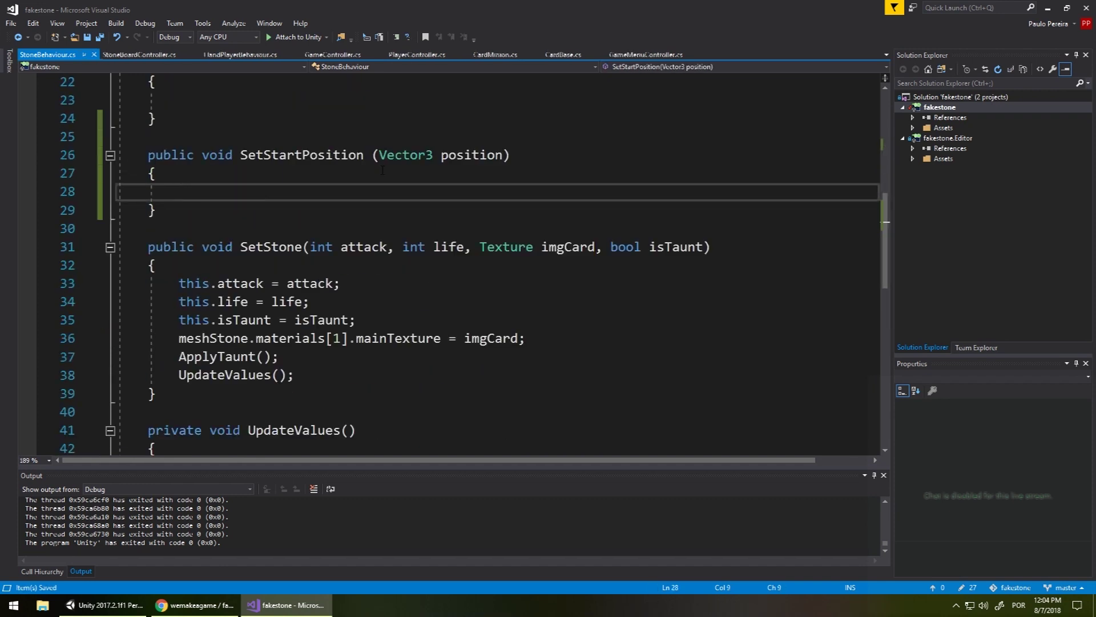
type("startPostion = po")
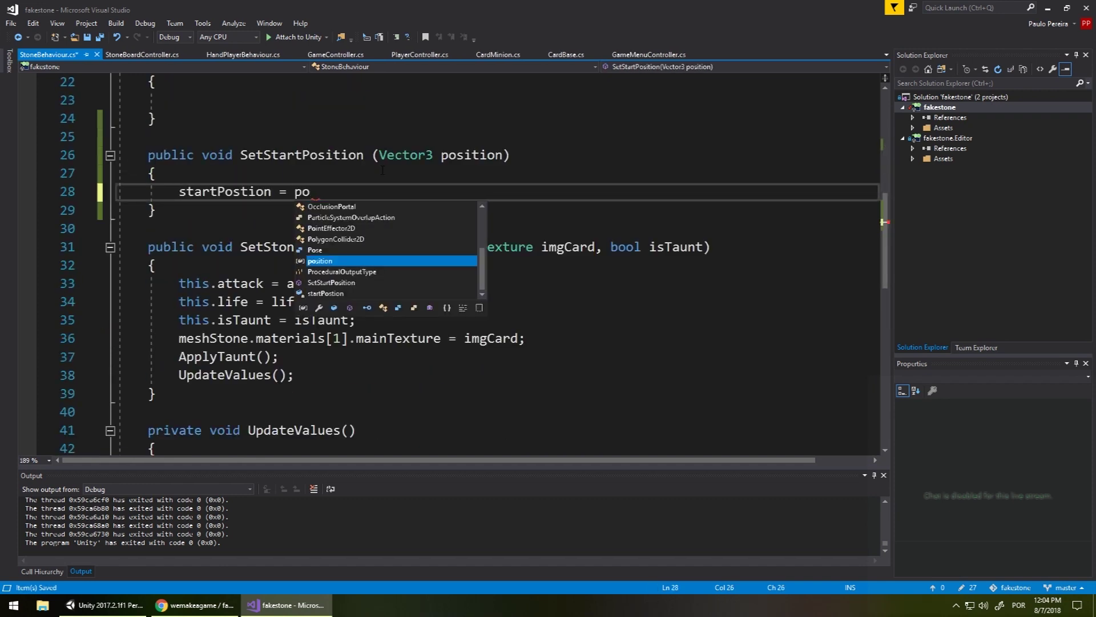
type("sition;")
key("Return")
key("Return")
type("transform.position = ")
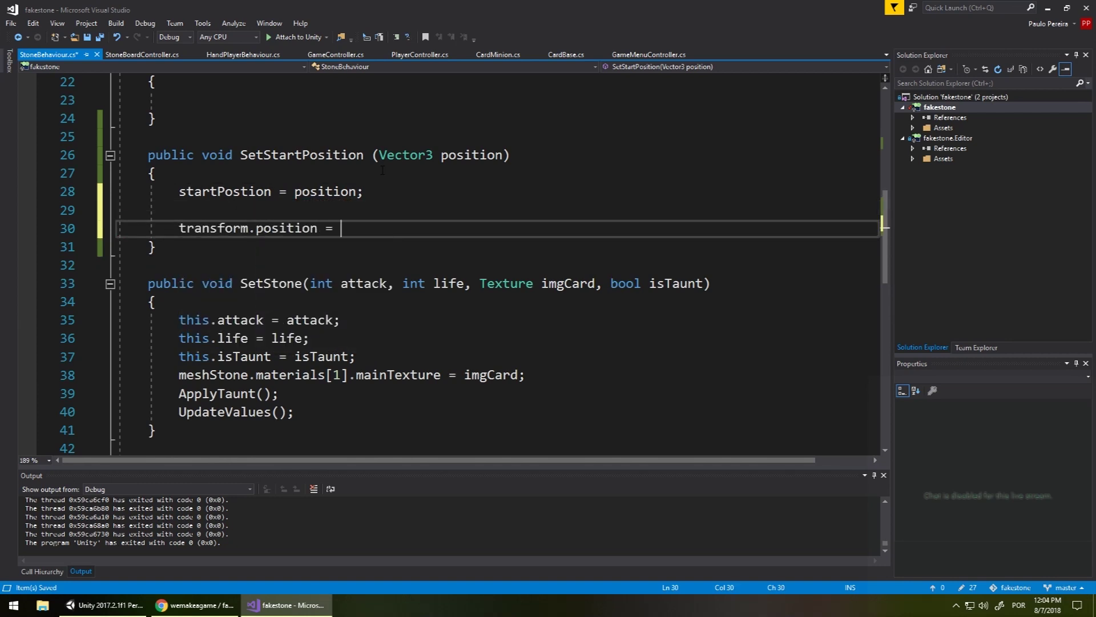
type("startPostion;")
key("ctrl+s")
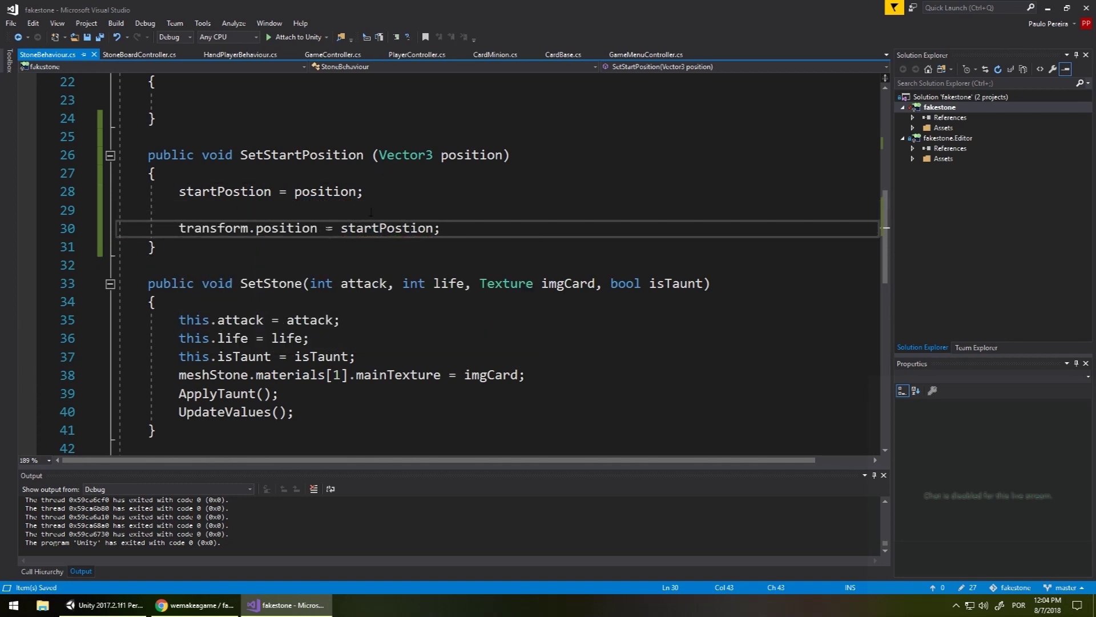
left_click(323, 210)
key("Delete")
left_click(570, 198)
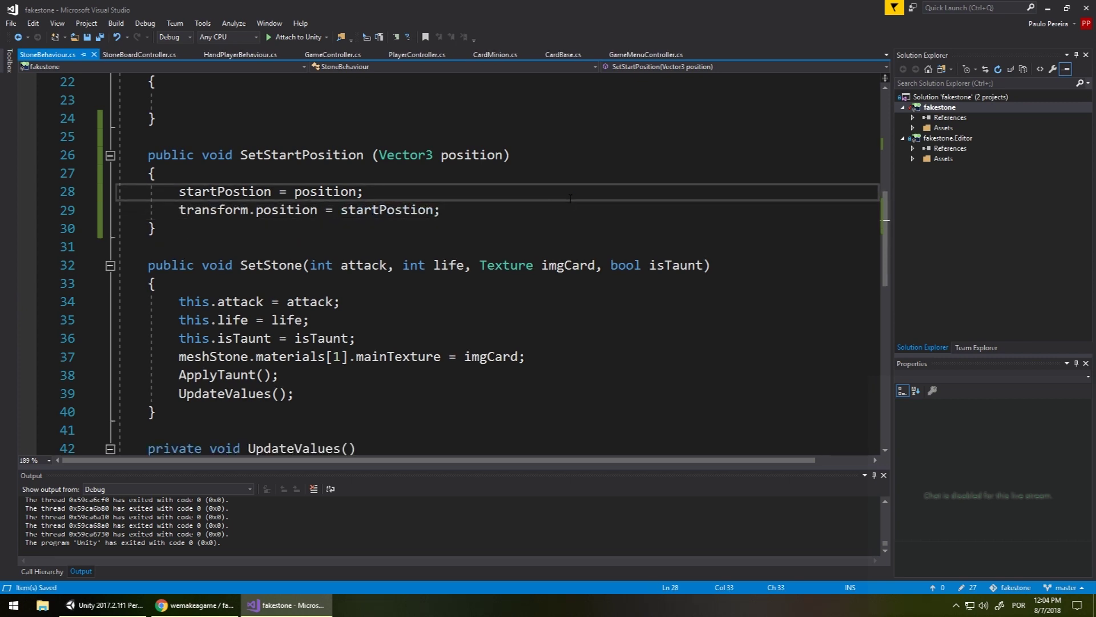
scroll(402, 181, "up", 2)
left_click(137, 54)
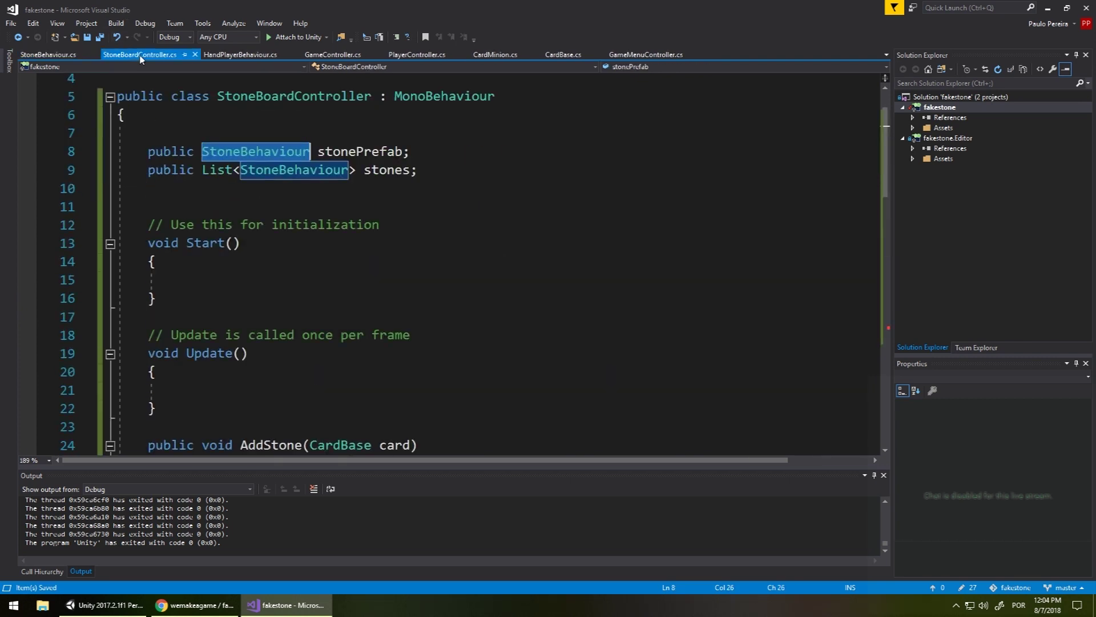
- Declare public Transform fields min and max below the stones list and save the script
left_click(413, 206)
scroll(414, 216, "down", 11)
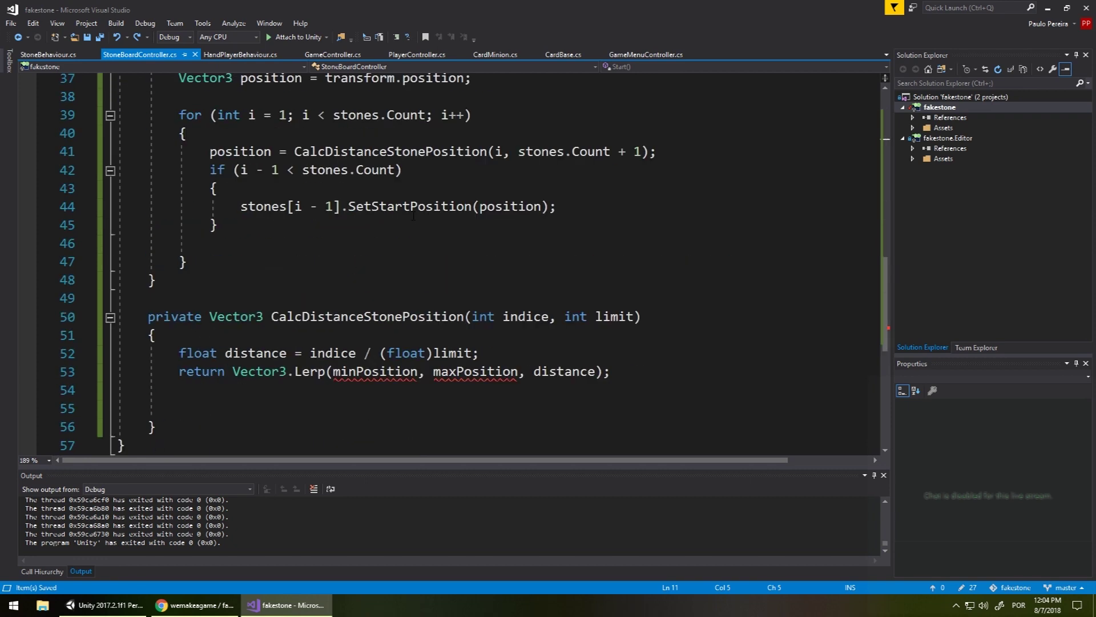
left_click(411, 206)
scroll(413, 216, "up", 4)
scroll(532, 340, "down", 4)
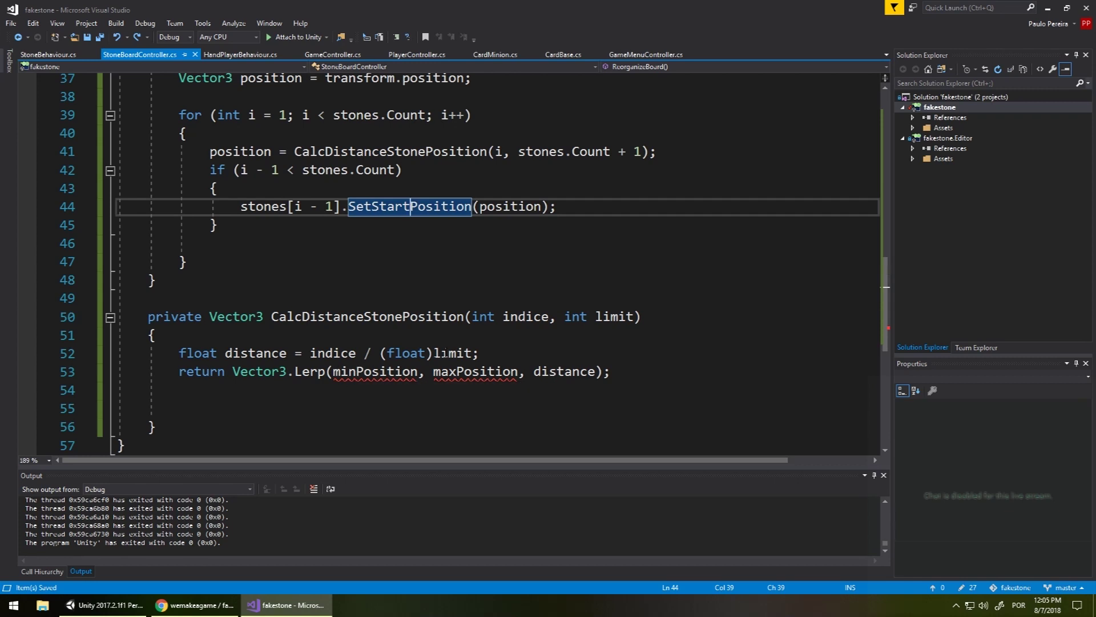
scroll(495, 339, "up", 9)
scroll(496, 338, "up", 3)
left_click(482, 247)
left_click(478, 231)
key("Return")
type("pu")
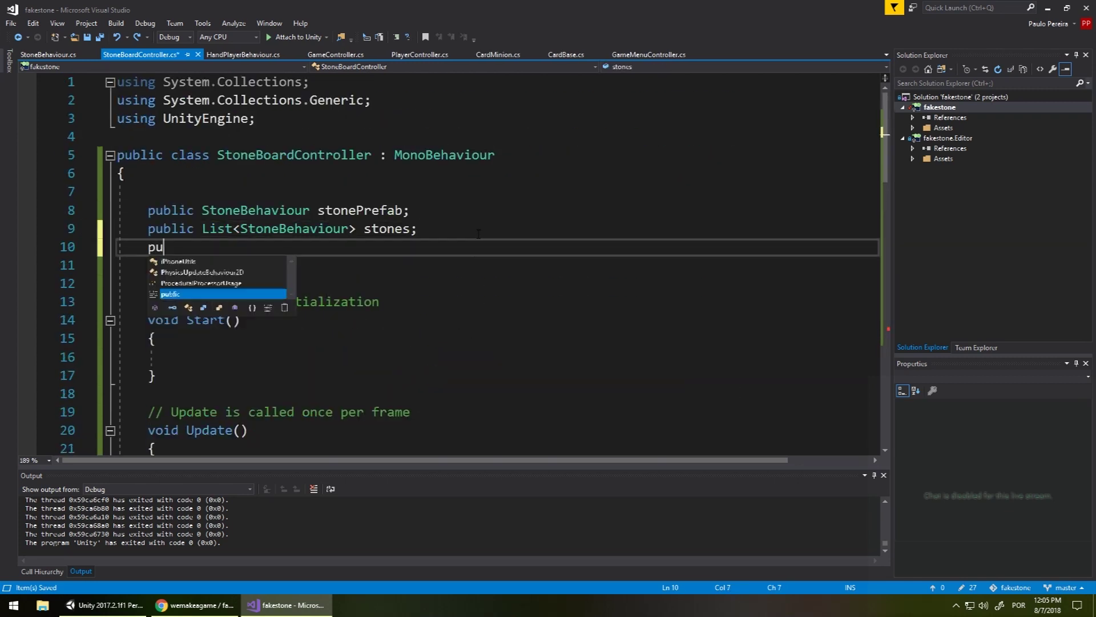
type("blic Tra")
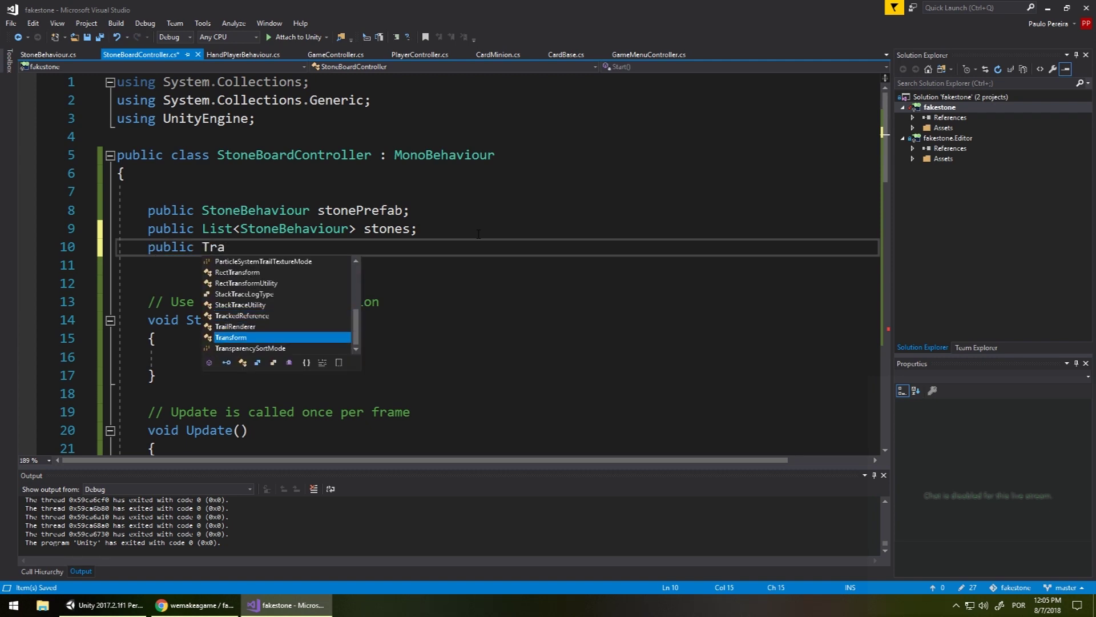
type("nsform min;")
key("Return")
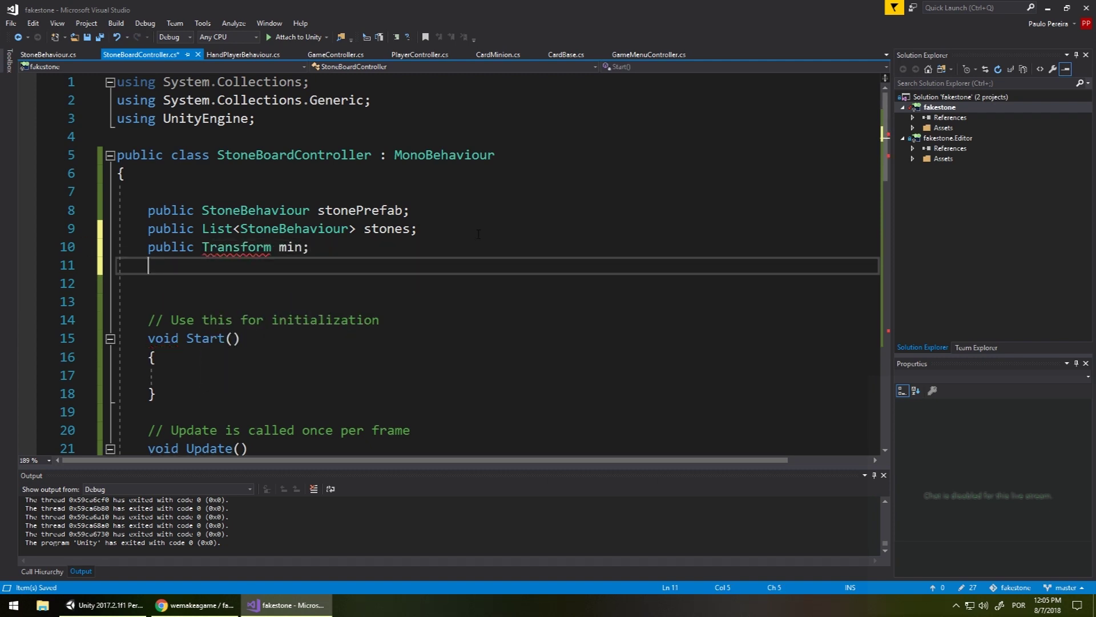
type("public Transform max;")
key("ctrl+s")
- Replace minPosition and maxPosition in the Lerp return with min.position and max.position
left_click(297, 246)
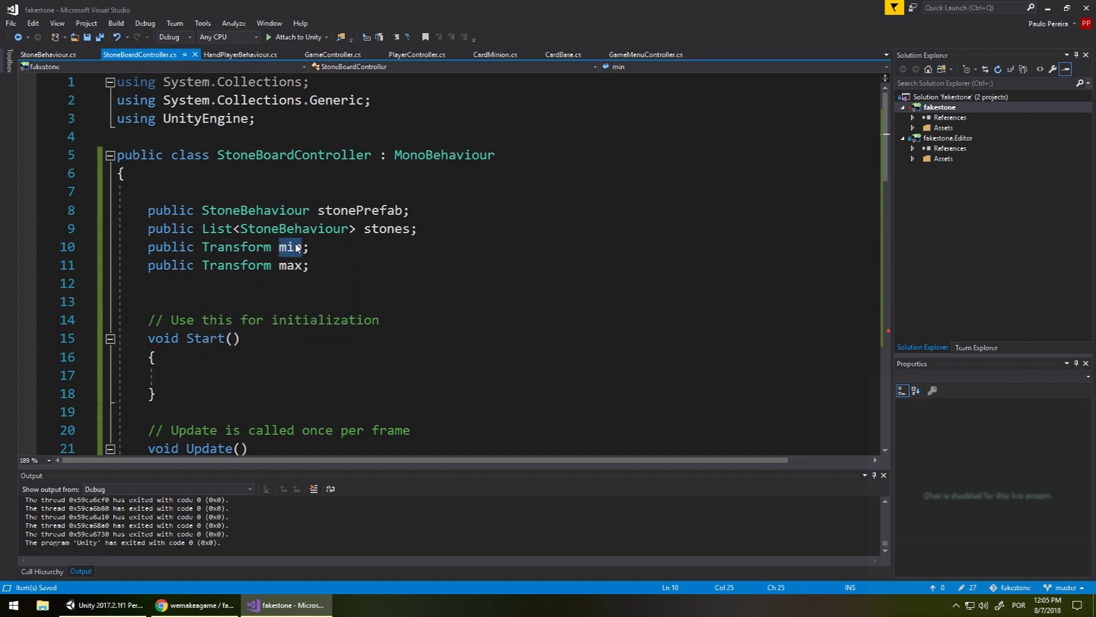
scroll(297, 246, "down", 4)
scroll(297, 247, "down", 6)
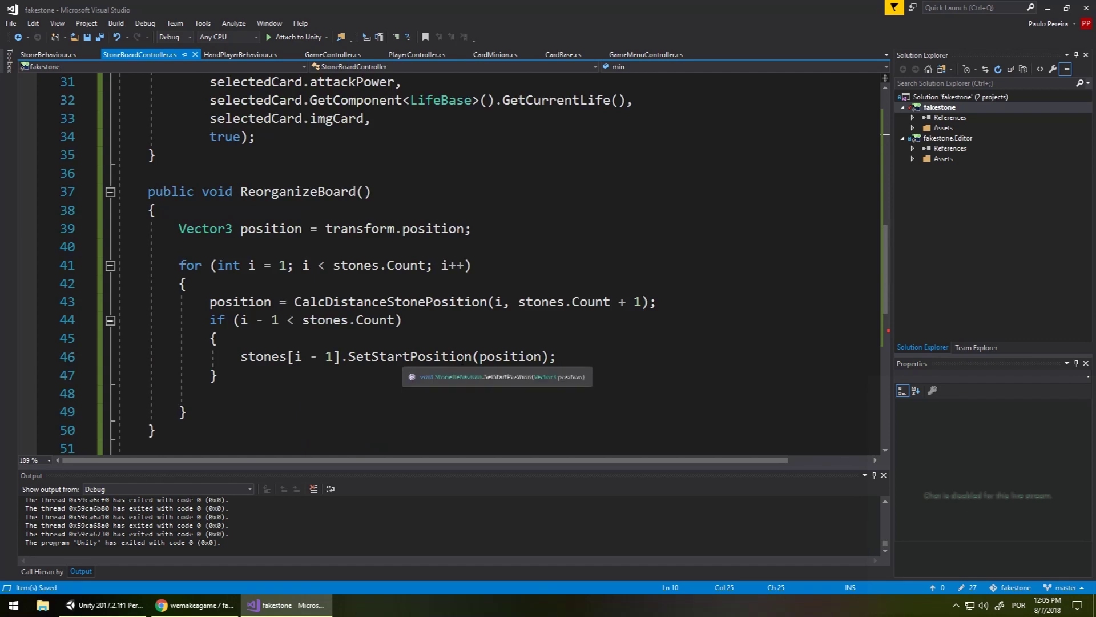
scroll(455, 372, "down", 5)
scroll(360, 251, "down", 2)
scroll(360, 252, "up", 2)
double_click(360, 249)
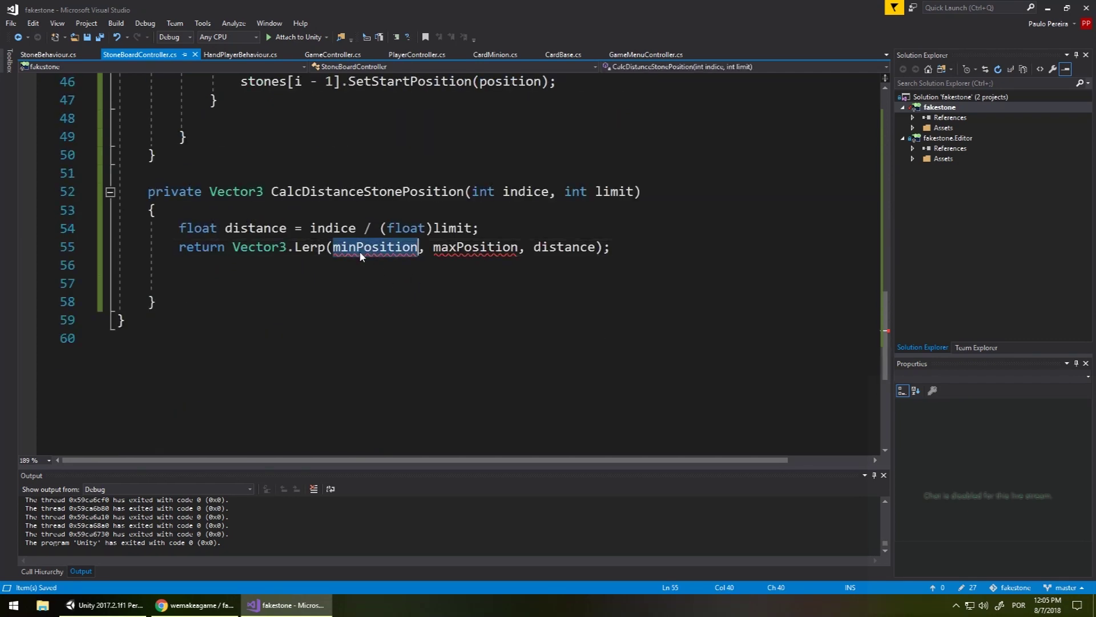
key("BackSpace")
key("BackSpace")
key("BackSpace")
key("BackSpace")
key("BackSpace")
type("n.pos")
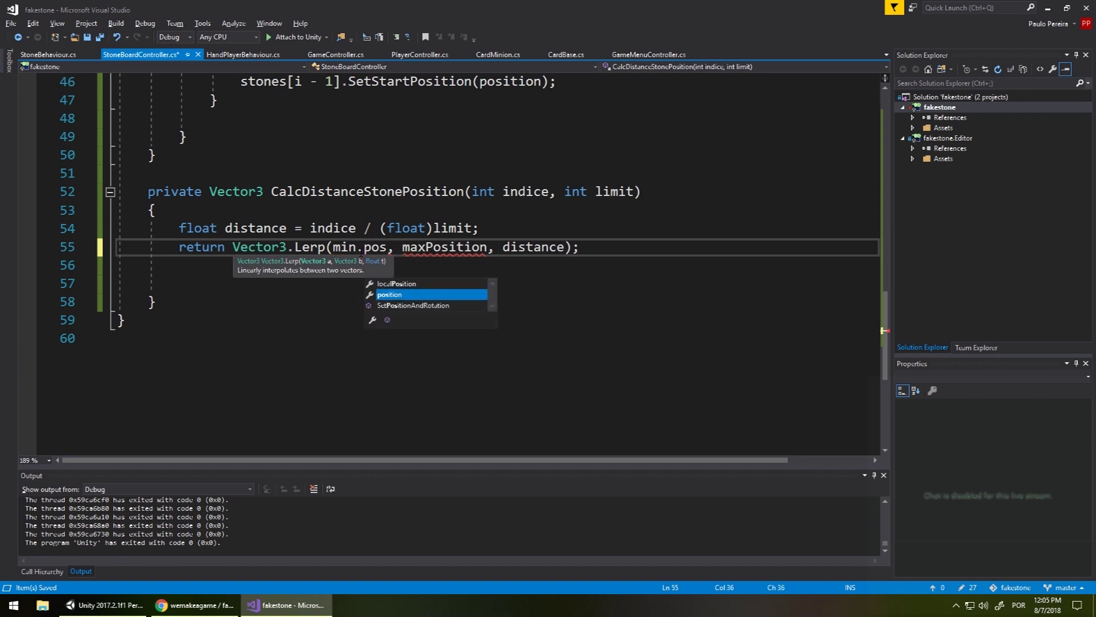
key("Tab")
double_click(467, 249)
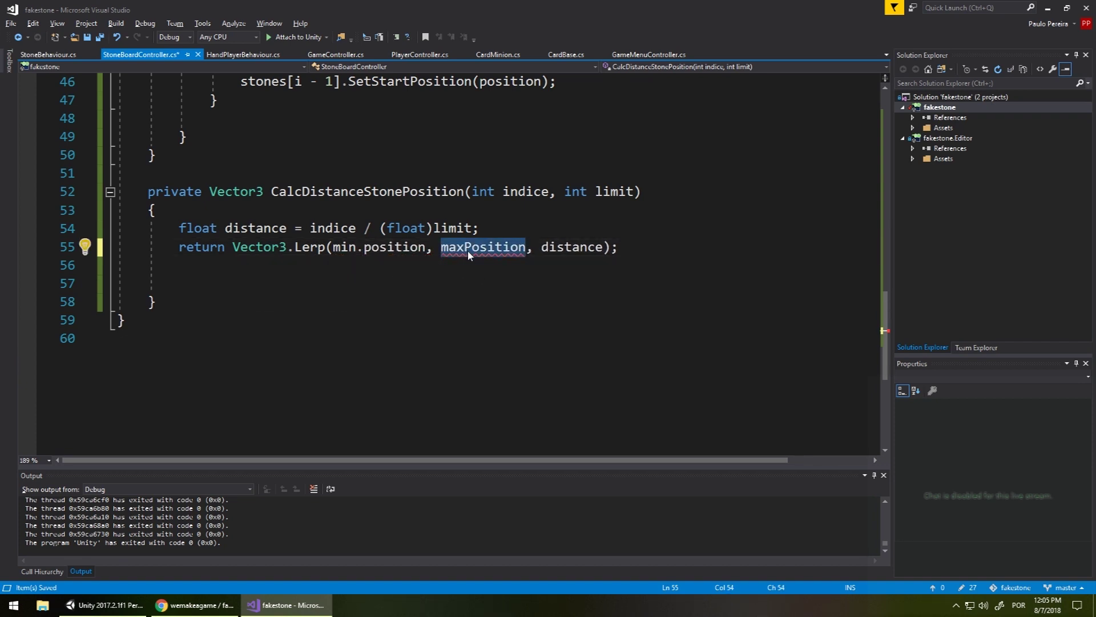
type("max.po")
key("Tab")
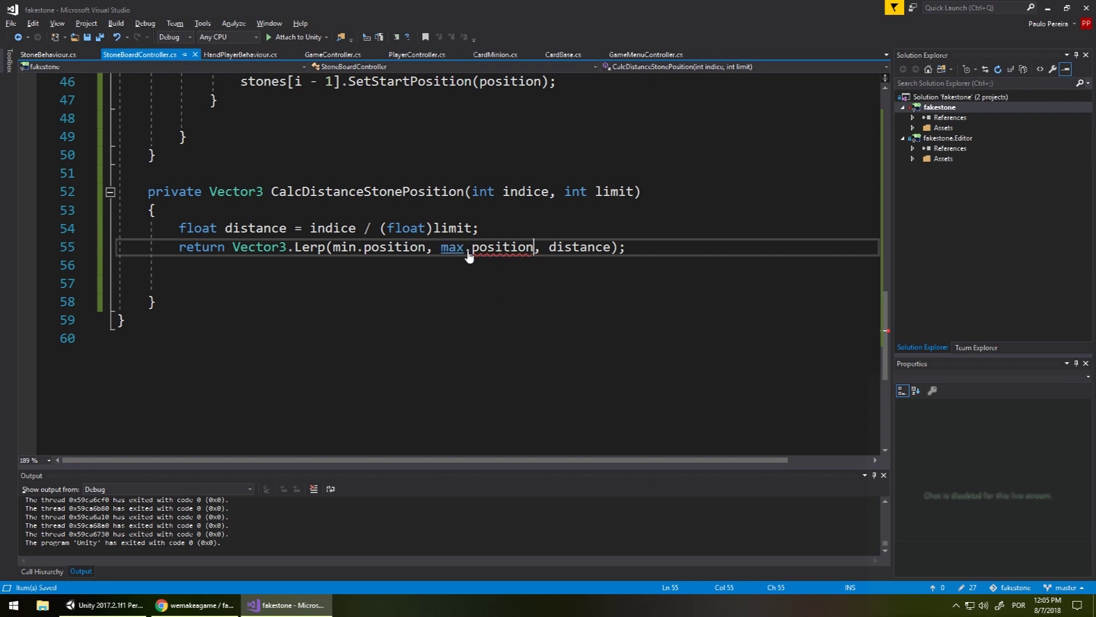
key("alt+Tab")
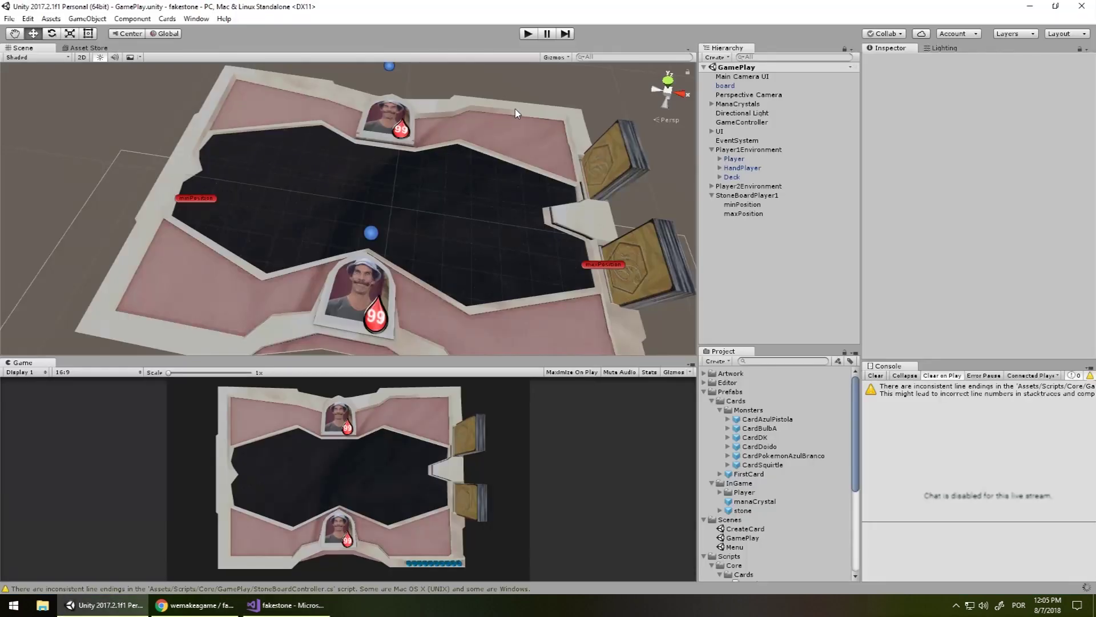
- Assign minPosition and maxPosition to the Min and Max fields of StoneBoardPlayer1's Stone Board Controller
left_click(756, 196)
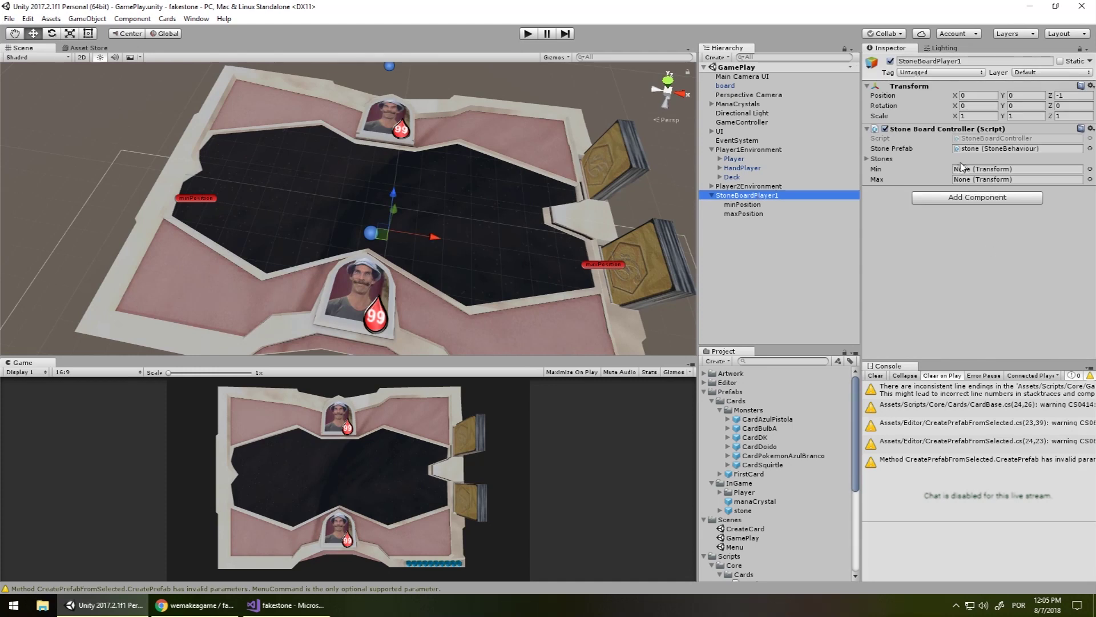
left_click_drag(742, 205, 1005, 169)
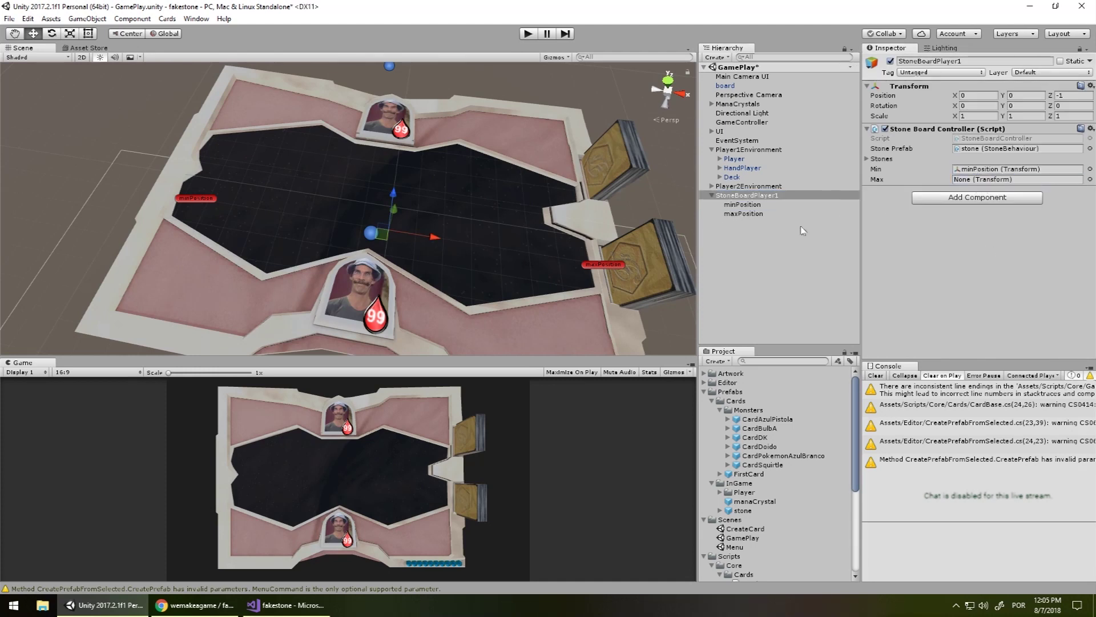
left_click_drag(744, 213, 982, 180)
left_click(282, 605)
scroll(325, 330, "up", 1)
scroll(325, 329, "up", 4)
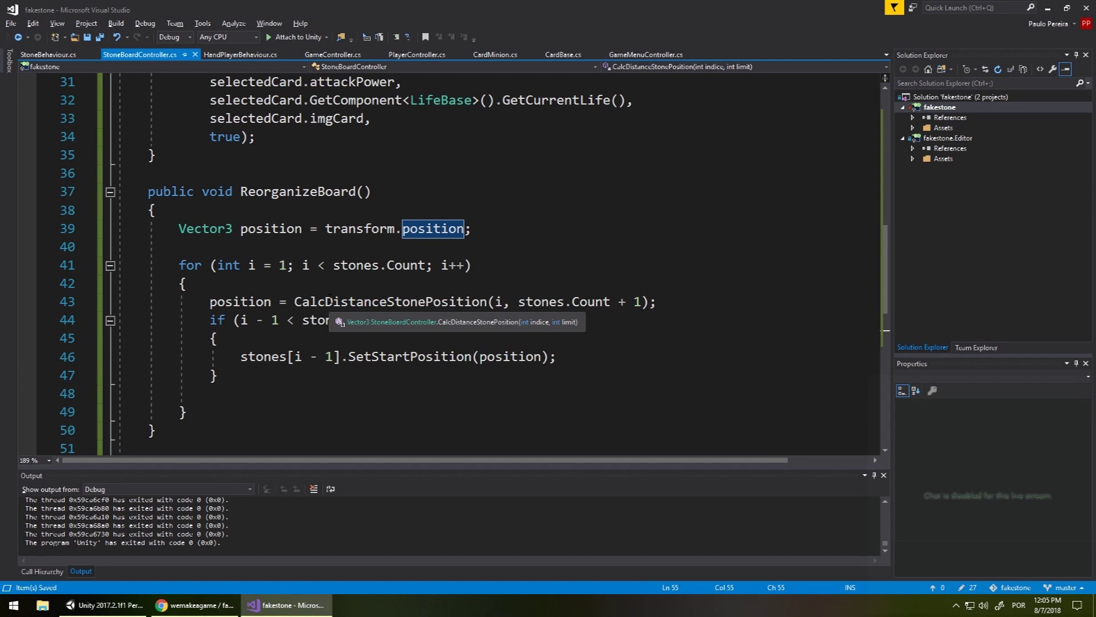
- Change the ReorganizeBoard loop condition to i < stones.Count + 1 and save
left_click(378, 284)
left_click(429, 265)
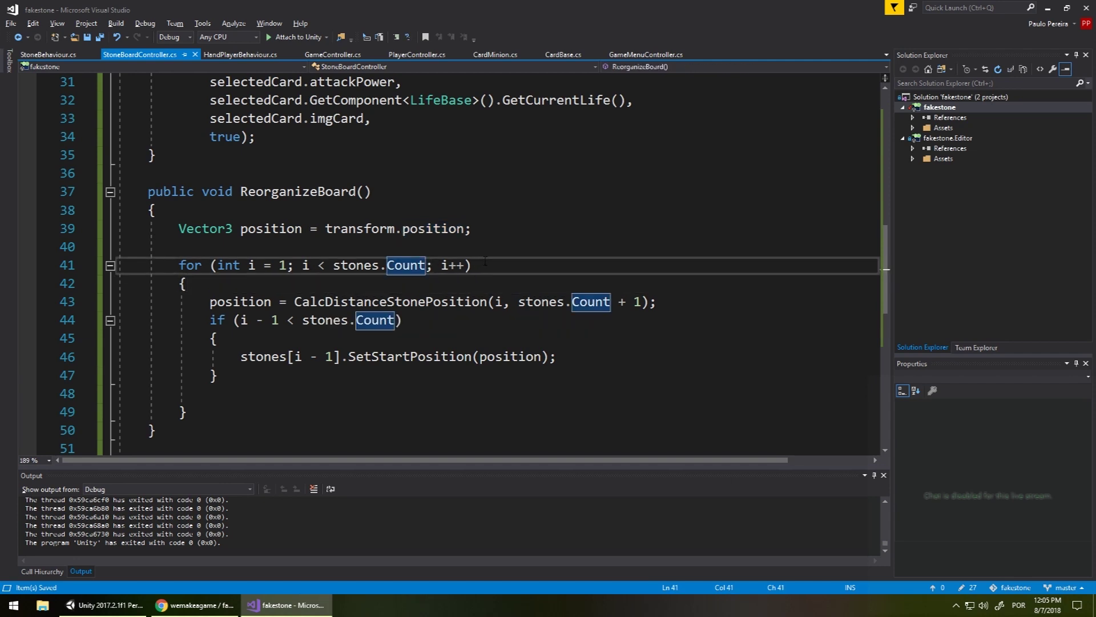
type("+1")
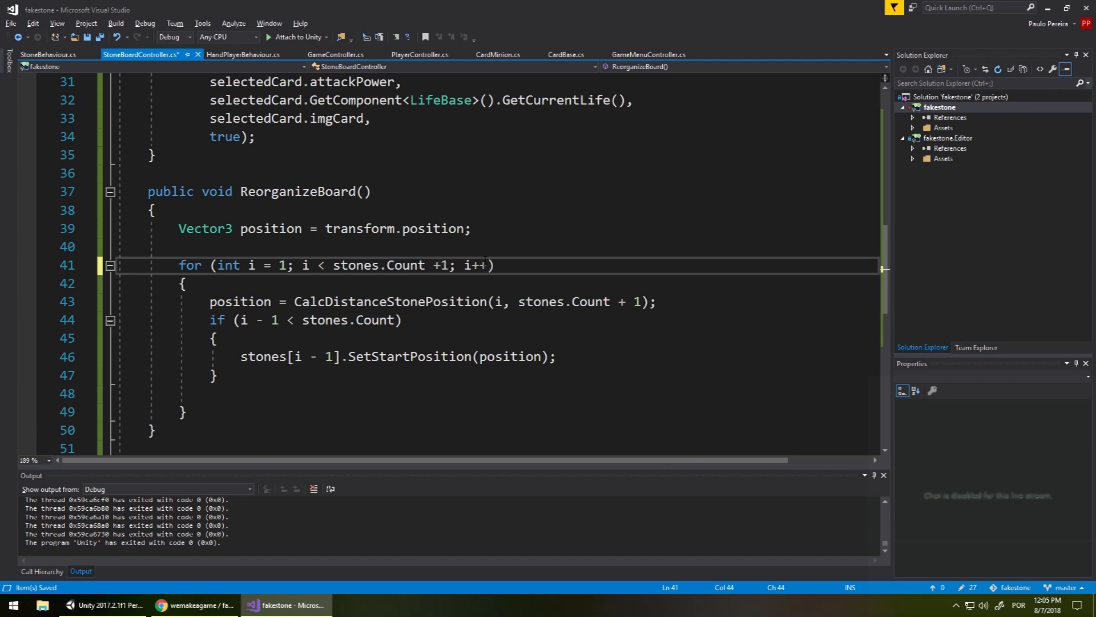
left_click(573, 261)
left_click(548, 240)
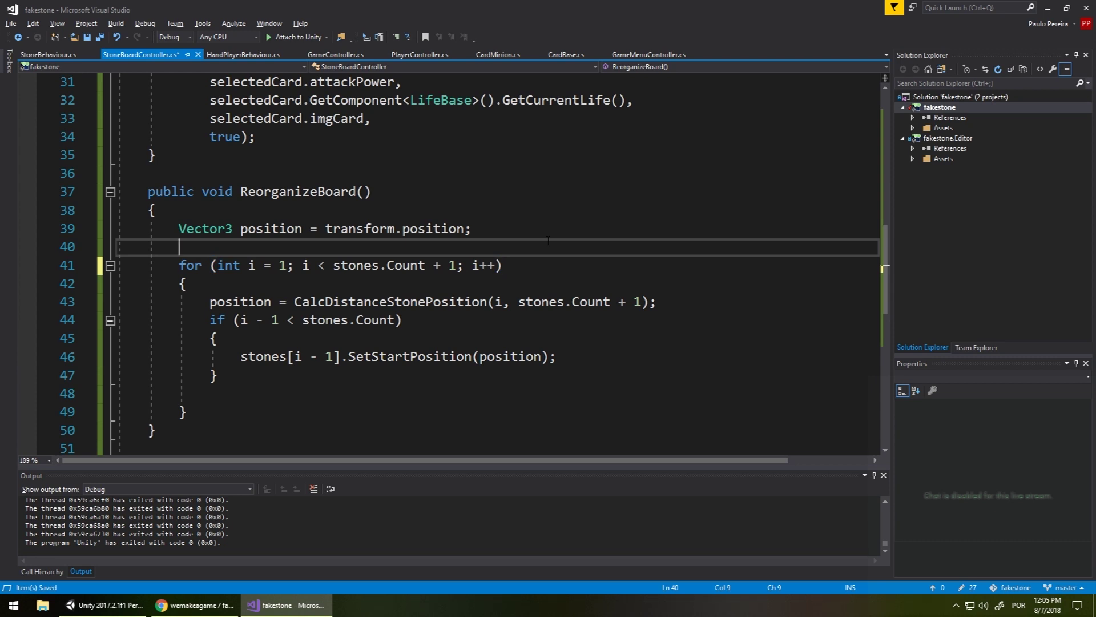
key("ctrl+s")
- Review how ReorganizeBoard positions stones through CalcDistanceStonePosition in StoneBoardController.cs
left_click_drag(457, 265, 386, 265)
left_click(514, 231)
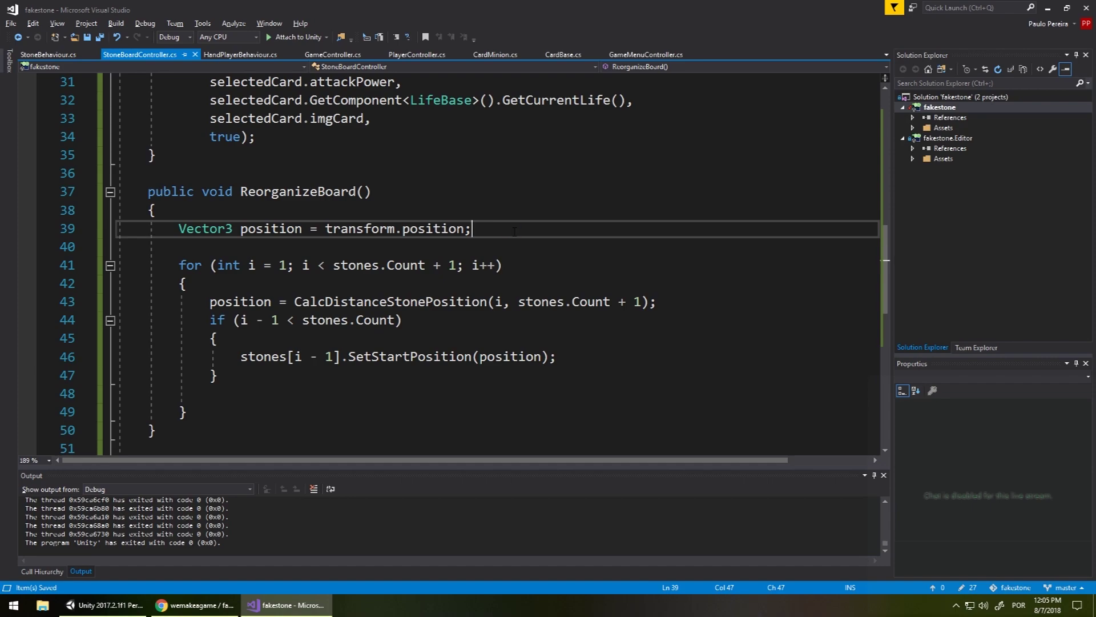
scroll(514, 232, "up", 1)
scroll(514, 231, "up", 4)
scroll(514, 231, "down", 6)
scroll(514, 231, "up", 11)
scroll(514, 231, "down", 3)
scroll(514, 231, "down", 5)
scroll(514, 231, "down", 7)
scroll(514, 232, "up", 7)
scroll(514, 232, "up", 8)
scroll(514, 232, "down", 9)
scroll(514, 232, "up", 2)
scroll(514, 231, "down", 3)
scroll(514, 232, "down", 2)
scroll(514, 232, "up", 6)
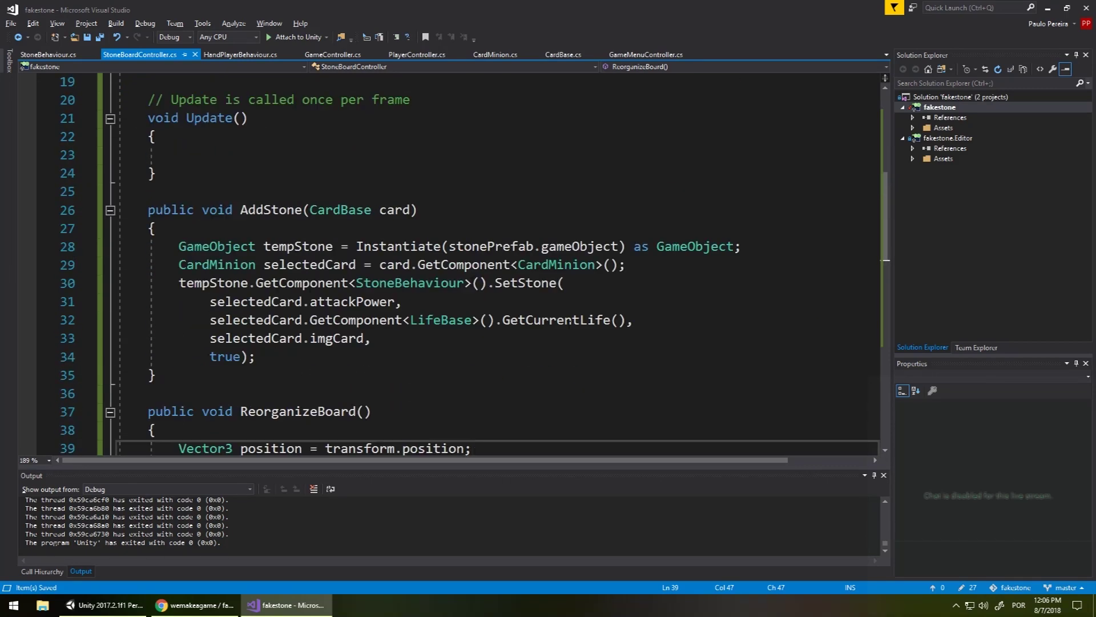
scroll(415, 376, "down", 2)
scroll(415, 376, "down", 3)
scroll(415, 376, "up", 5)
scroll(414, 377, "down", 3)
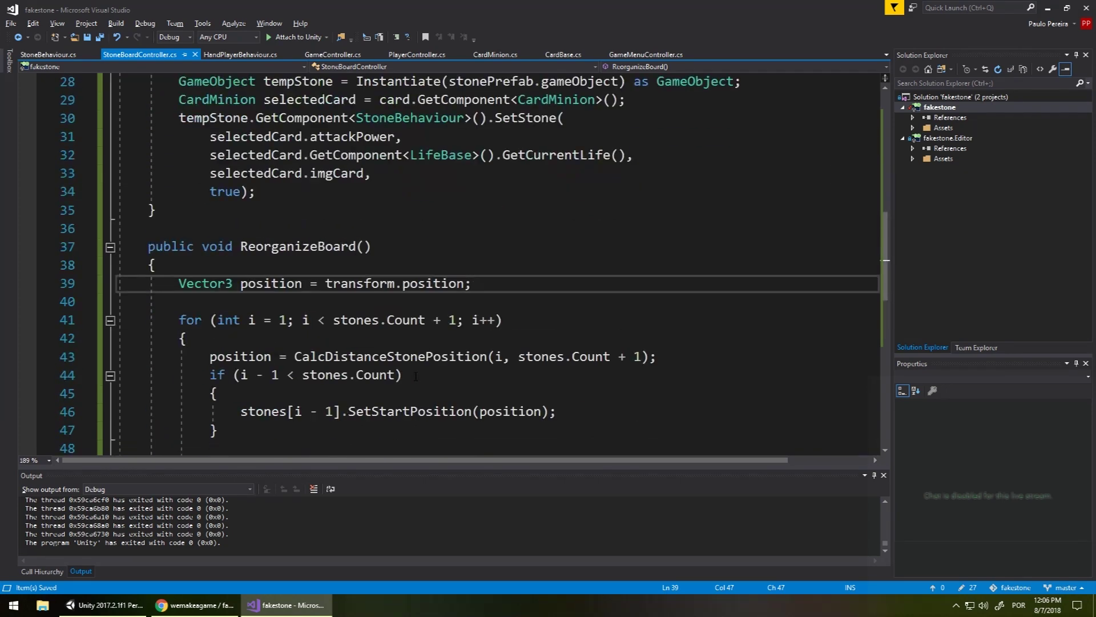
left_click(489, 296)
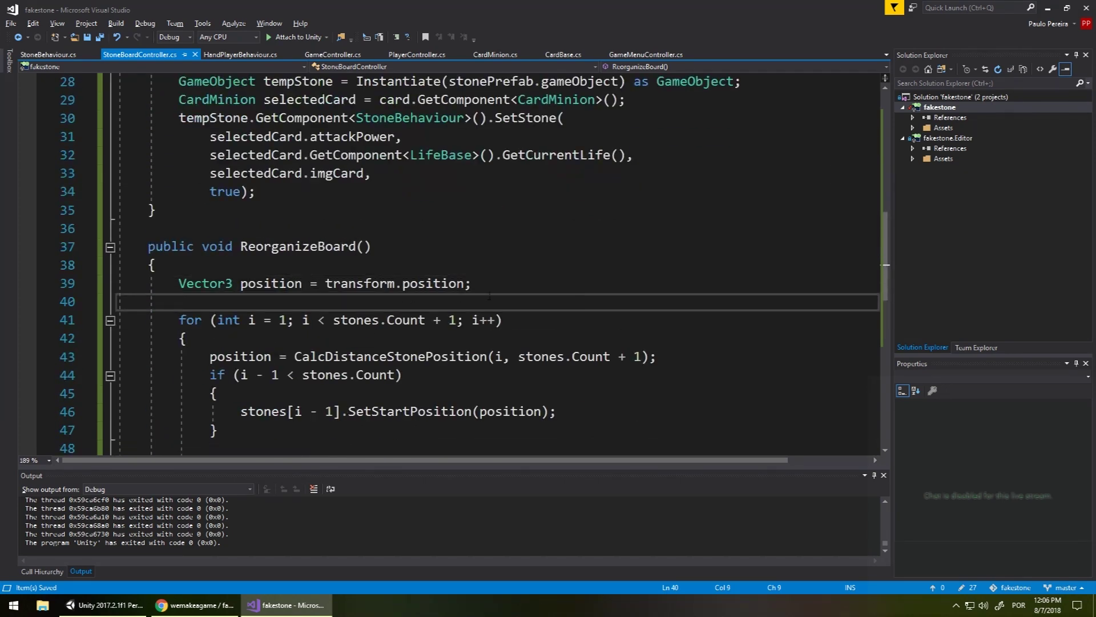
scroll(501, 307, "down", 4)
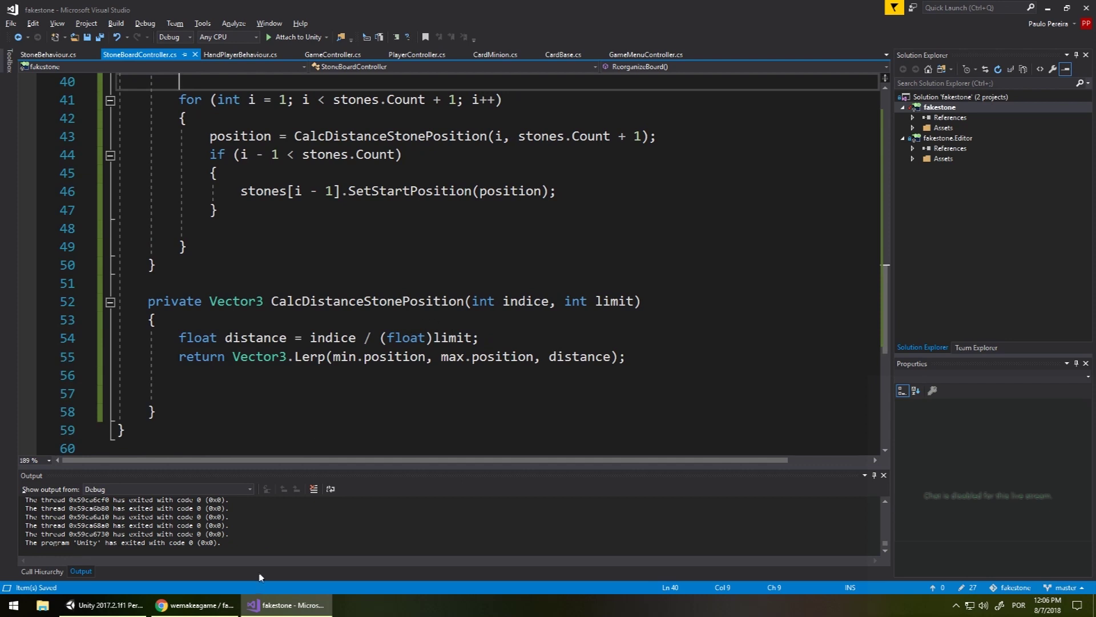
- Test-play by playing two minion cards and orbiting the Scene view to inspect the spawned stones
left_click(105, 605)
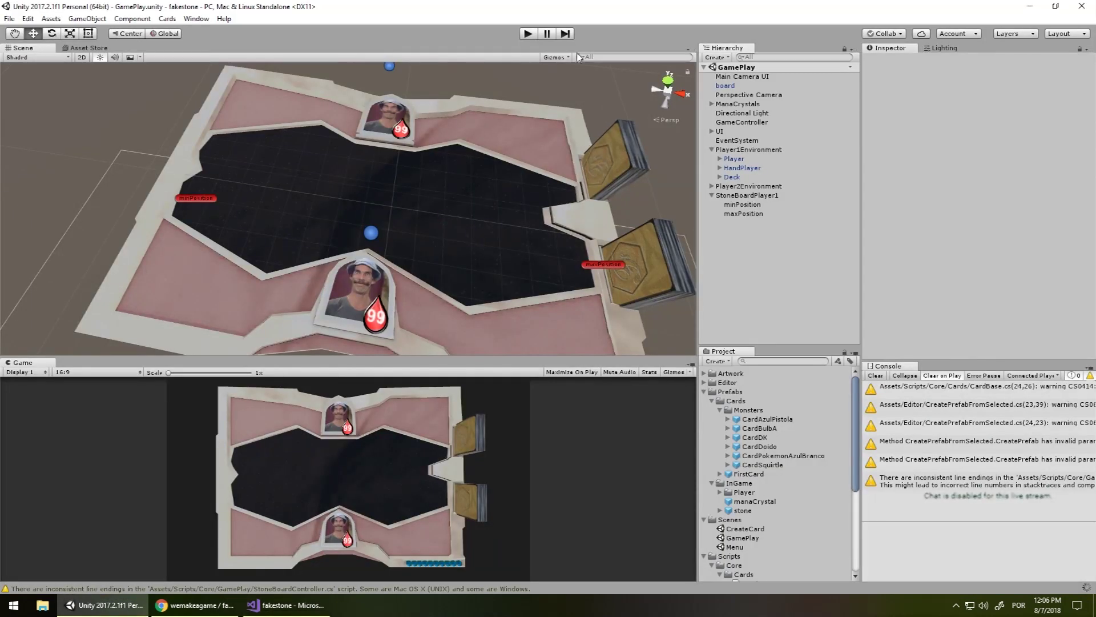
left_click(528, 34)
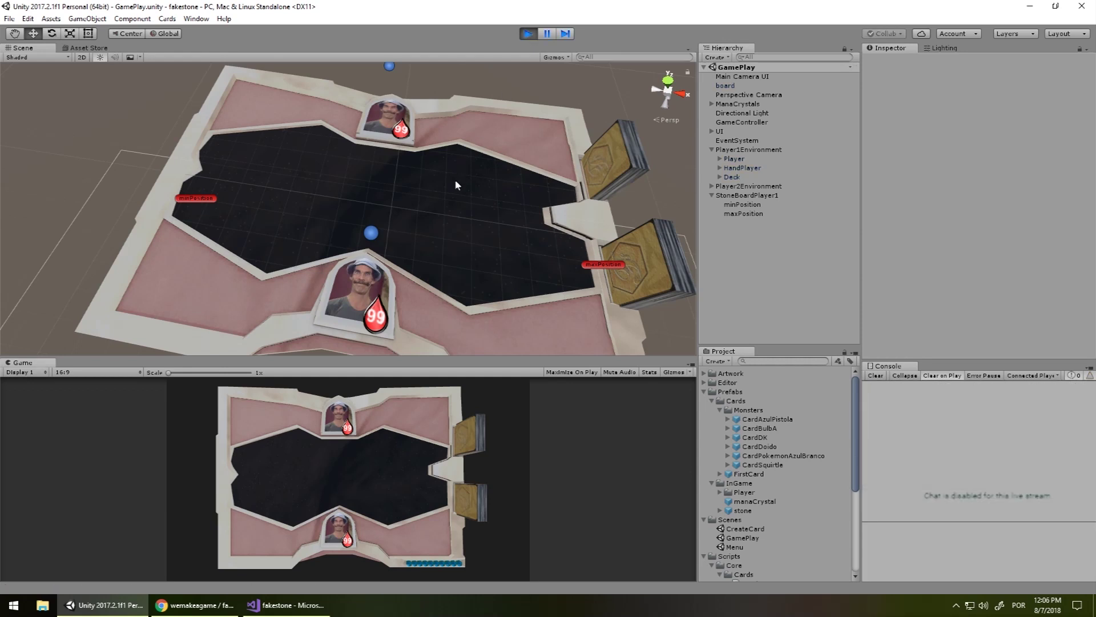
left_click(413, 489)
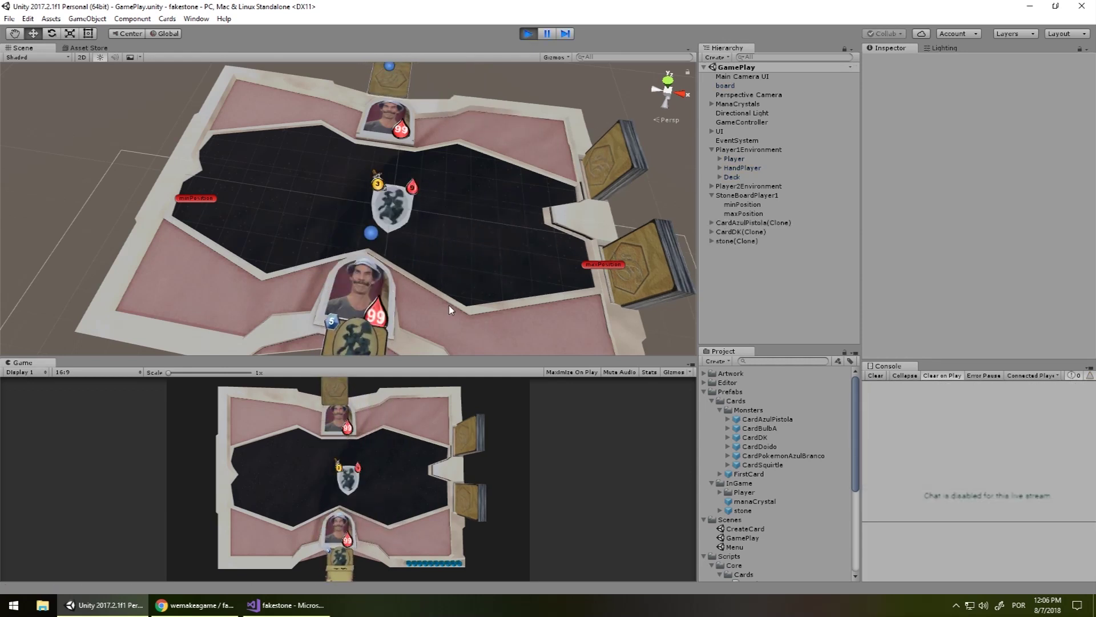
left_click(440, 442)
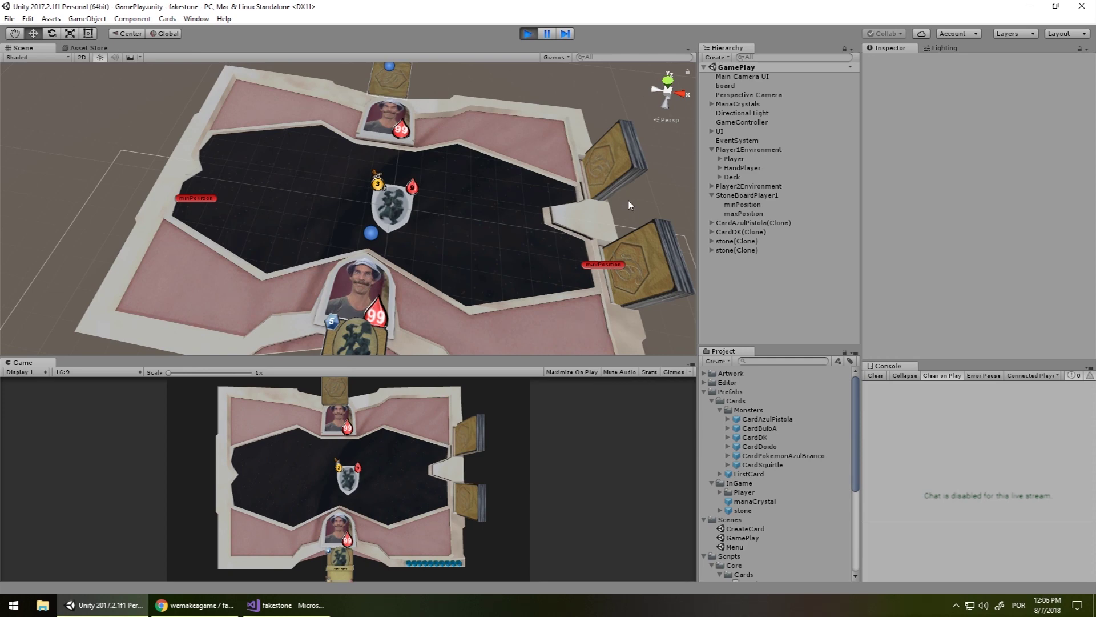
left_click_drag(430, 254, 544, 92, "alt")
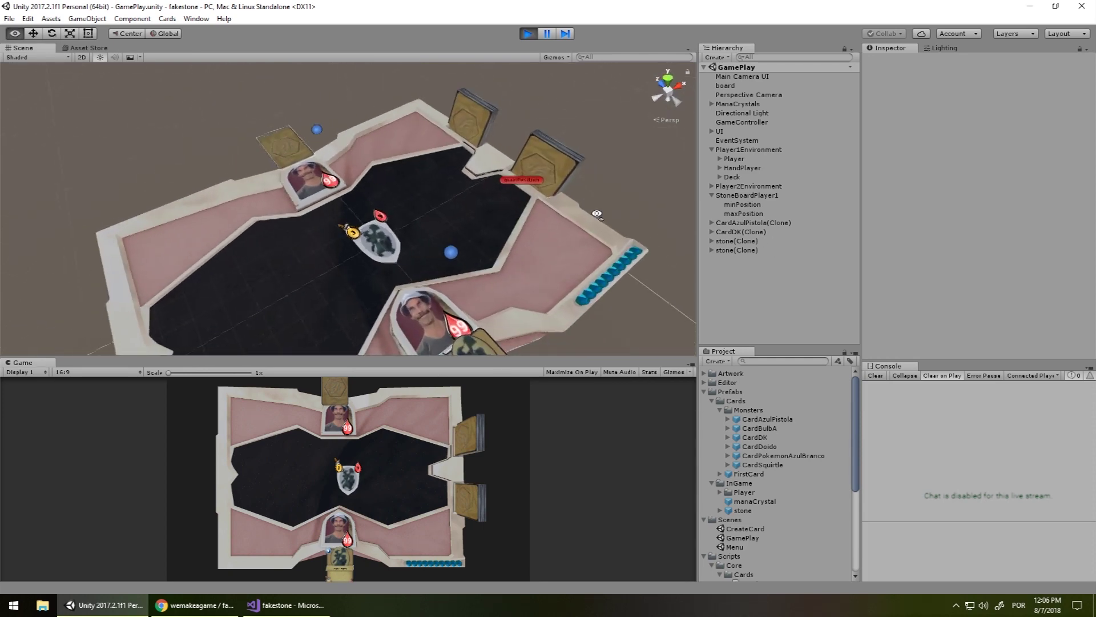
left_click(531, 36)
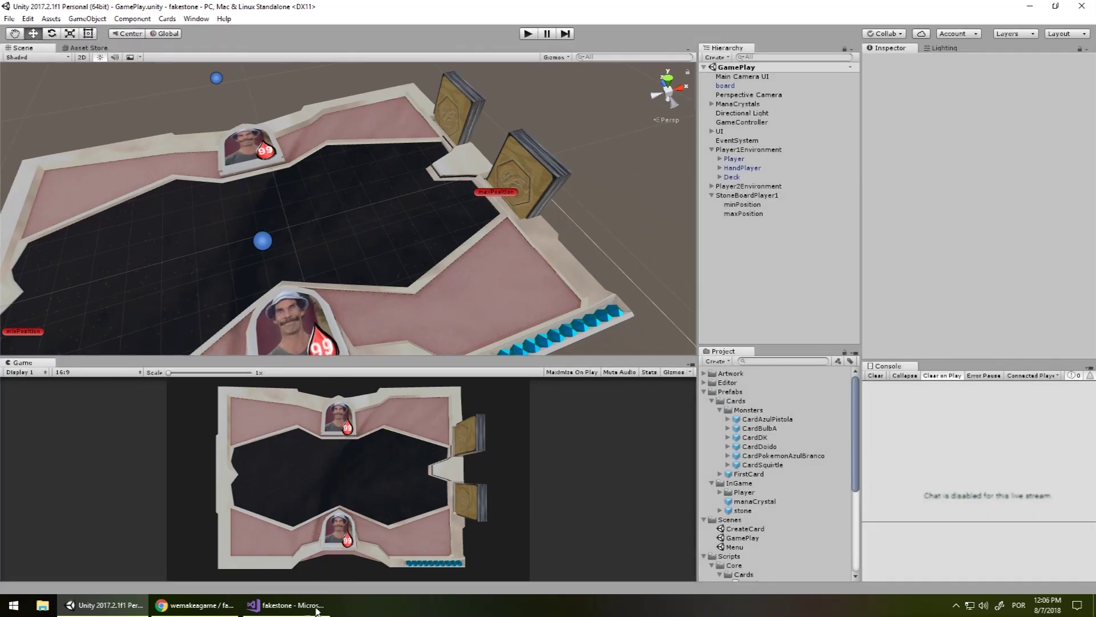
key("alt+Tab")
scroll(427, 314, "up", 3)
scroll(428, 314, "up", 3)
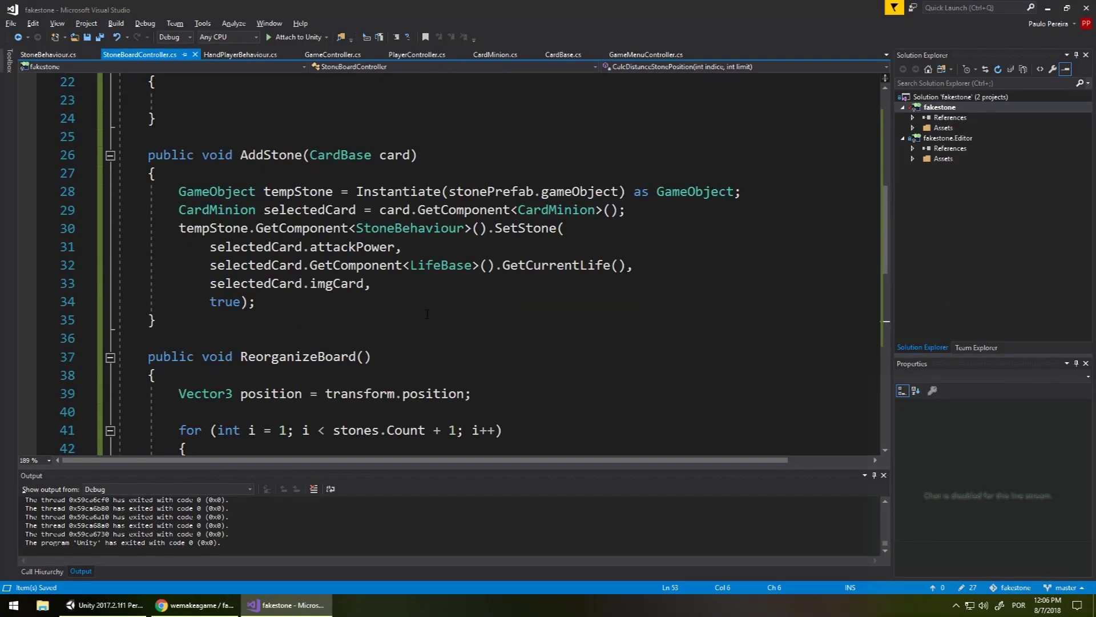
- Append a ReorganizeBoard(); call at the end of AddStone and save the script
left_click(297, 303)
key("Return")
key("Return")
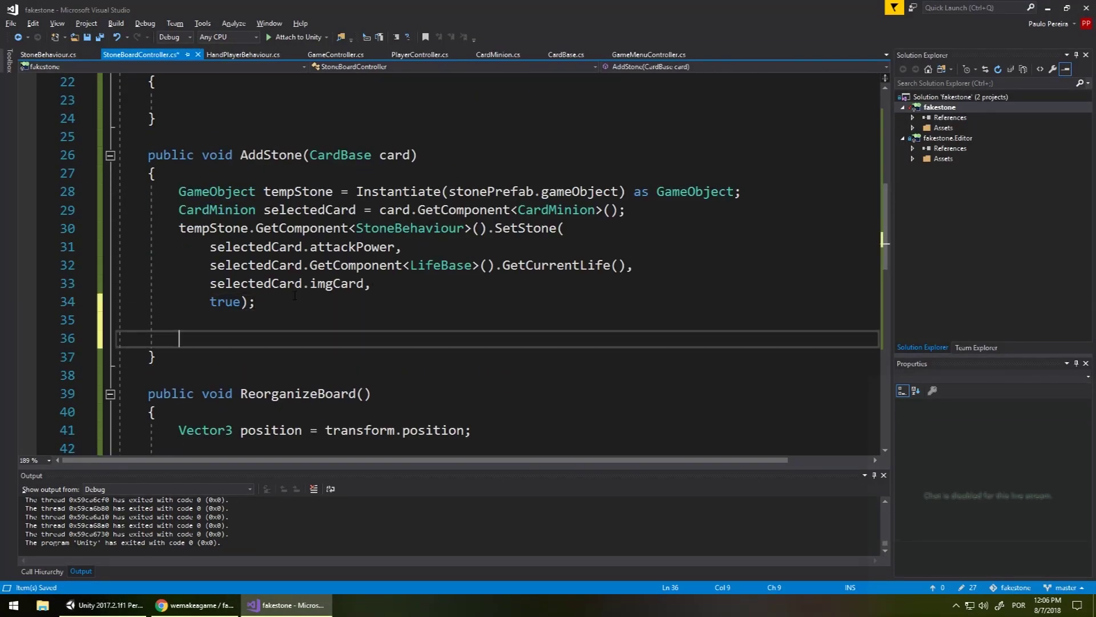
type("Re")
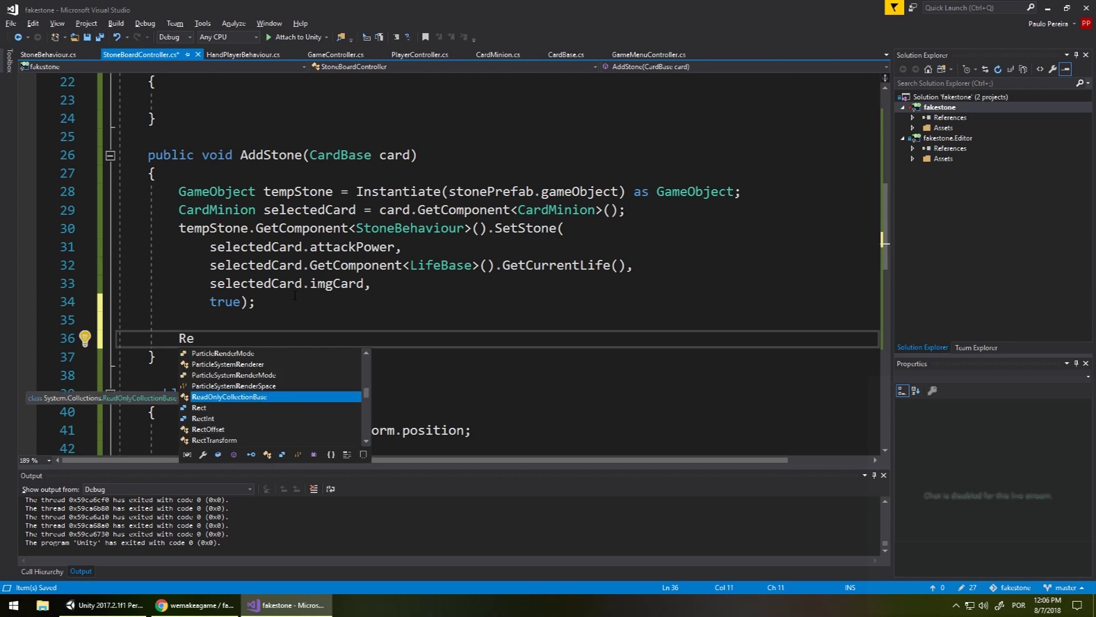
type("or")
key("Tab")
type("();")
key("ctrl+s")
key("alt+Tab")
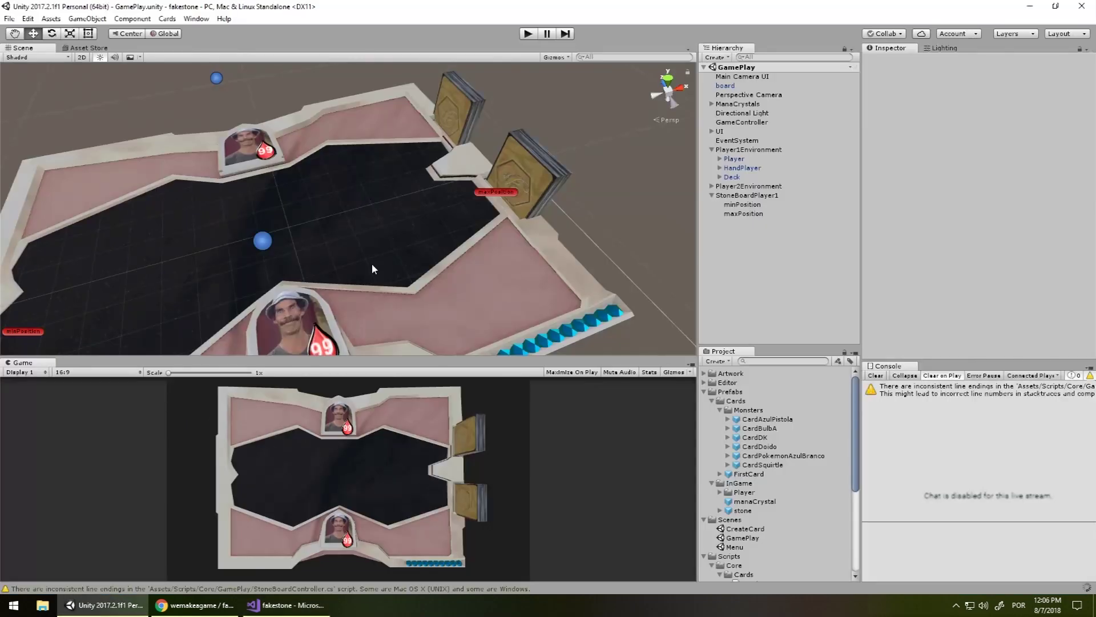
- Play the Squirtle card, then drag one stone(Clone) aside to reveal a second stacked beneath
left_click(528, 33)
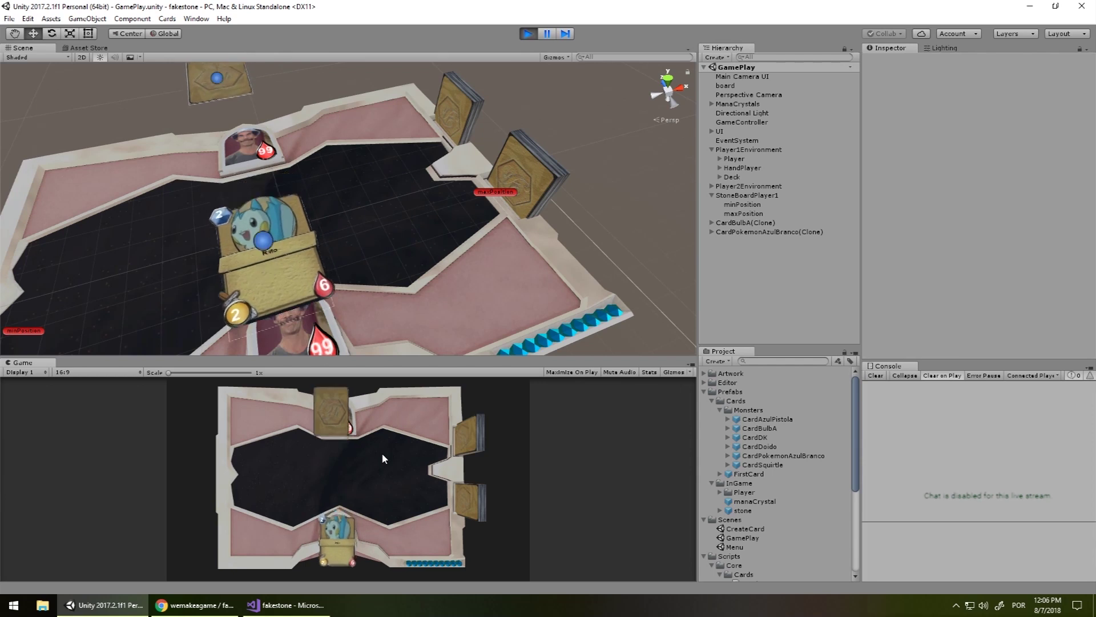
left_click_drag(343, 557, 361, 488)
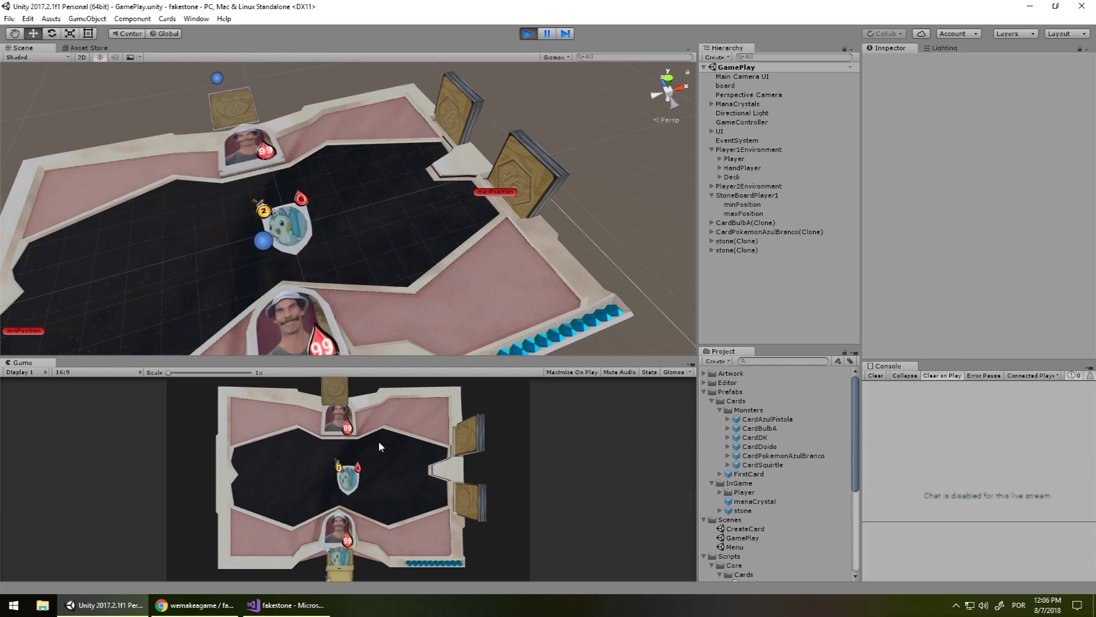
left_click(730, 242)
left_click(742, 250)
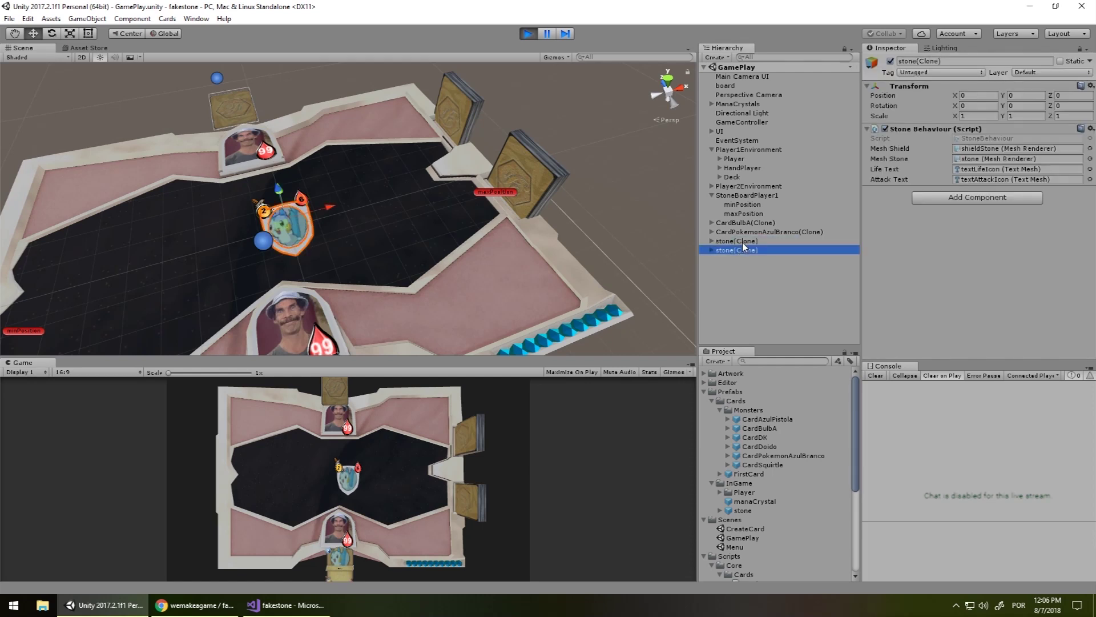
left_click(345, 210)
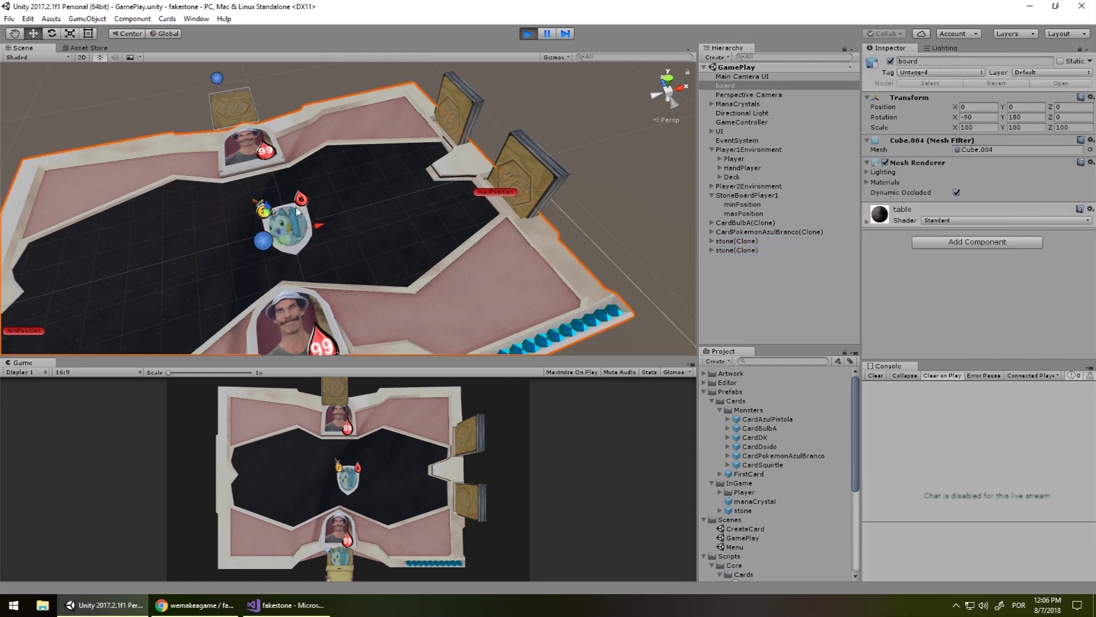
left_click(720, 241)
left_click_drag(333, 216, 426, 208)
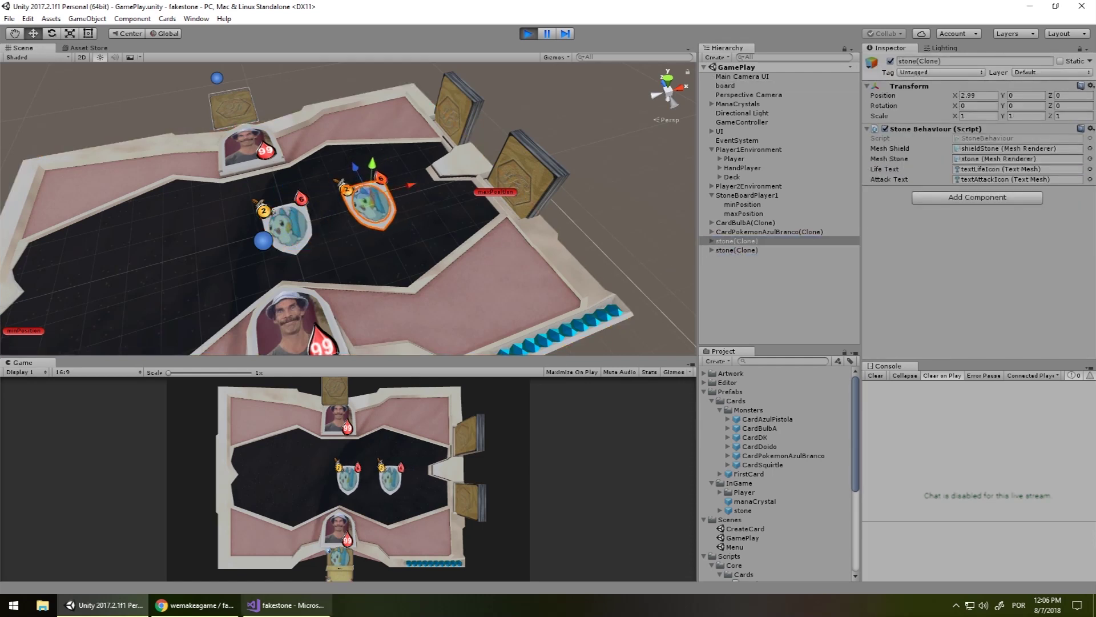
key("alt+Tab")
scroll(448, 345, "down", 4)
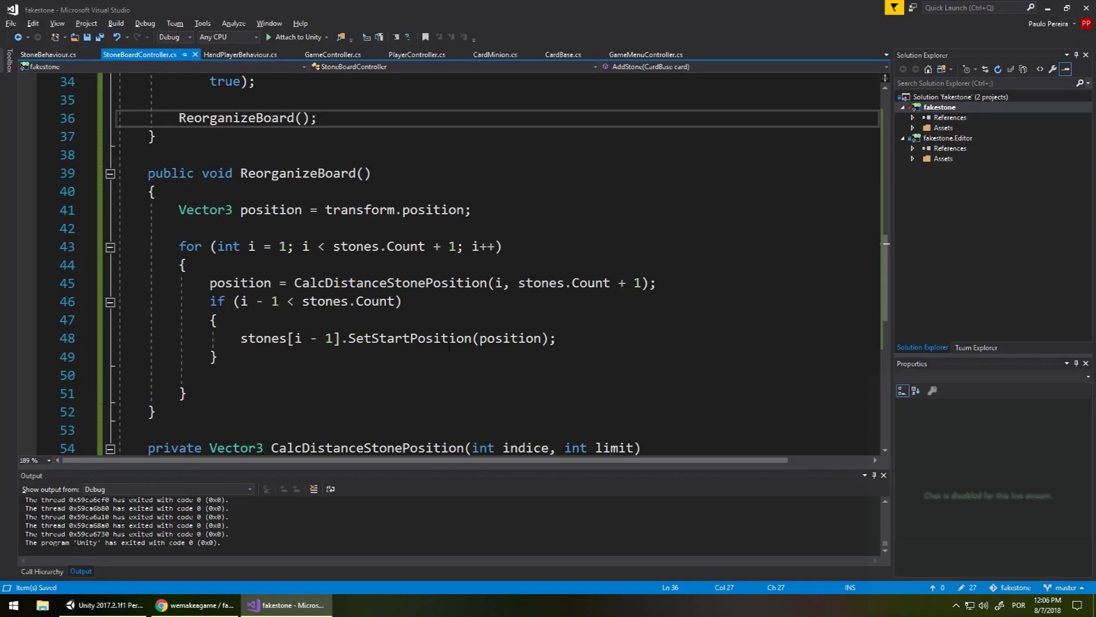
- Open a blank line after the SetStone call and copy the tempStone GetComponent expression
scroll(450, 345, "up", 2)
scroll(449, 345, "up", 3)
scroll(349, 297, "down", 6)
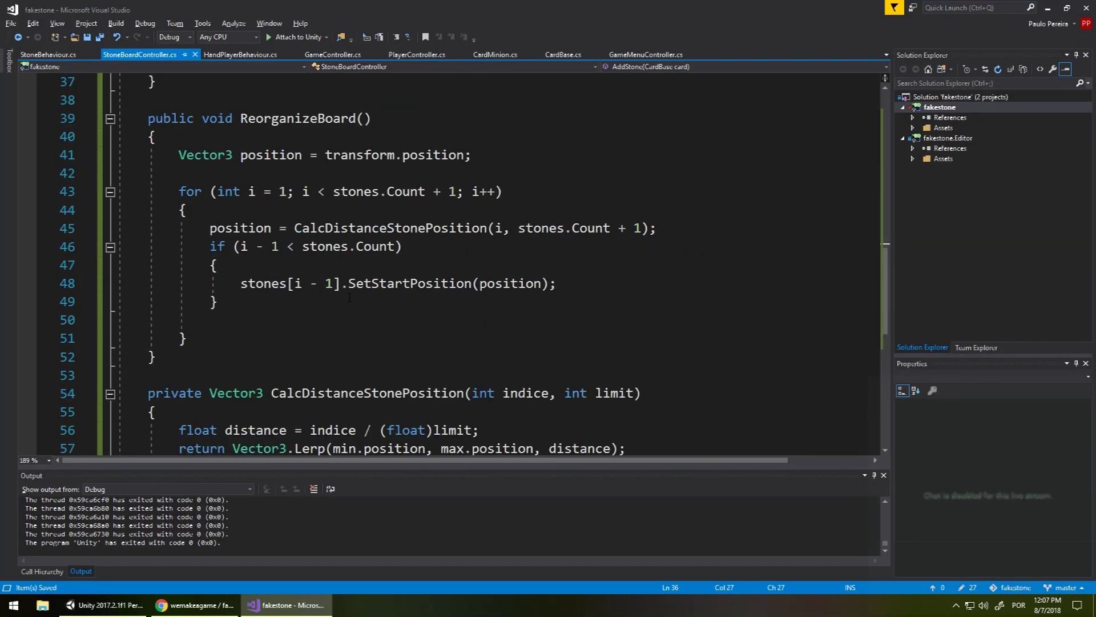
scroll(318, 371, "up", 3)
scroll(325, 351, "up", 2)
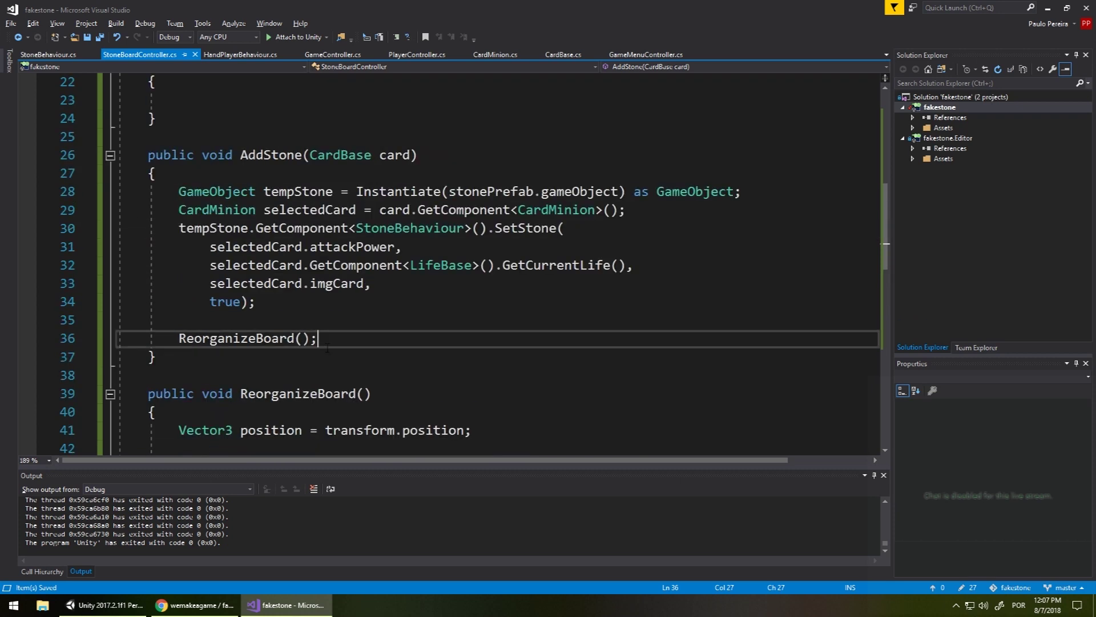
left_click(279, 309)
key("Return")
key("Return")
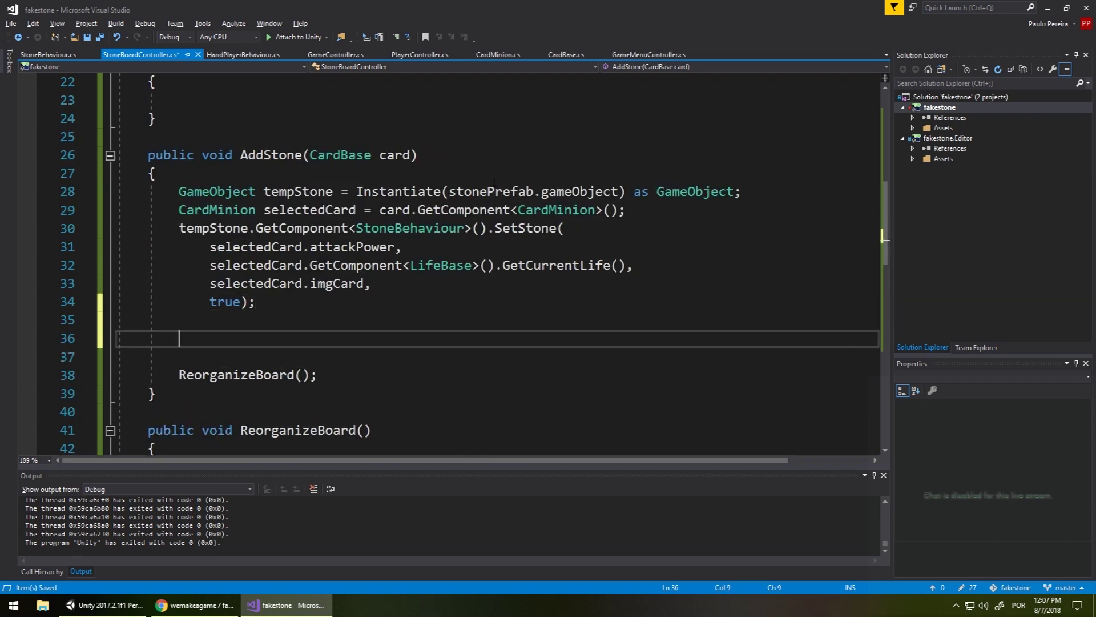
left_click_drag(492, 232, 178, 232)
key("ctrl+c")
left_click(196, 348)
key("ctrl+v")
key("ctrl+z")
- Add stones.Add(tempStone.GetComponent<StoneBehaviour>()); above ReorganizeBoard() in AddStone
type("stone")
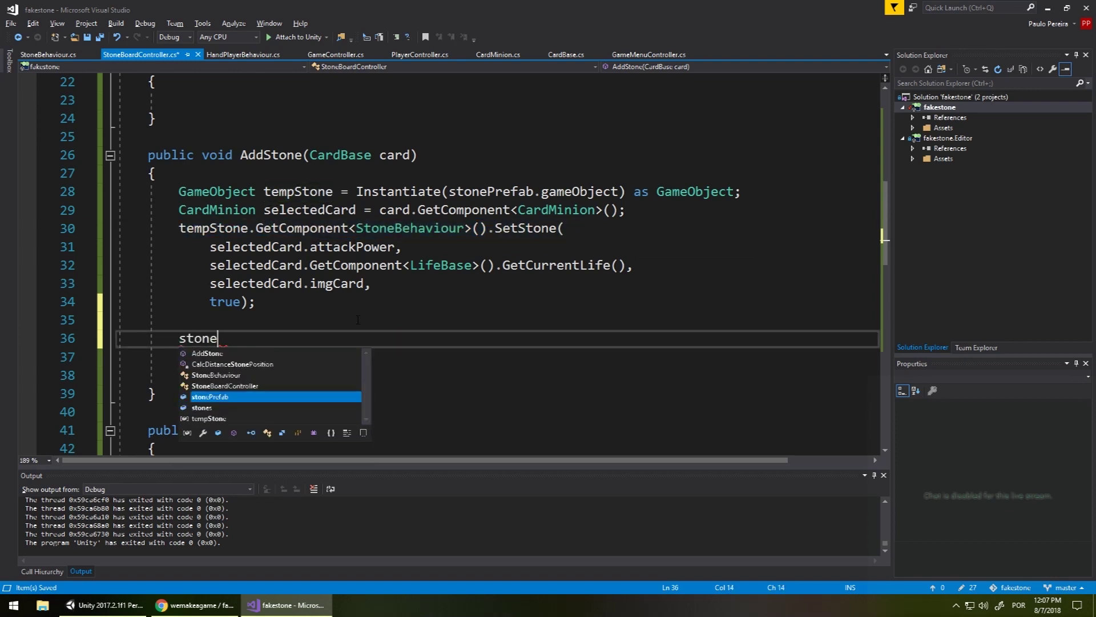
type("s.ad")
key("Tab")
type("(")
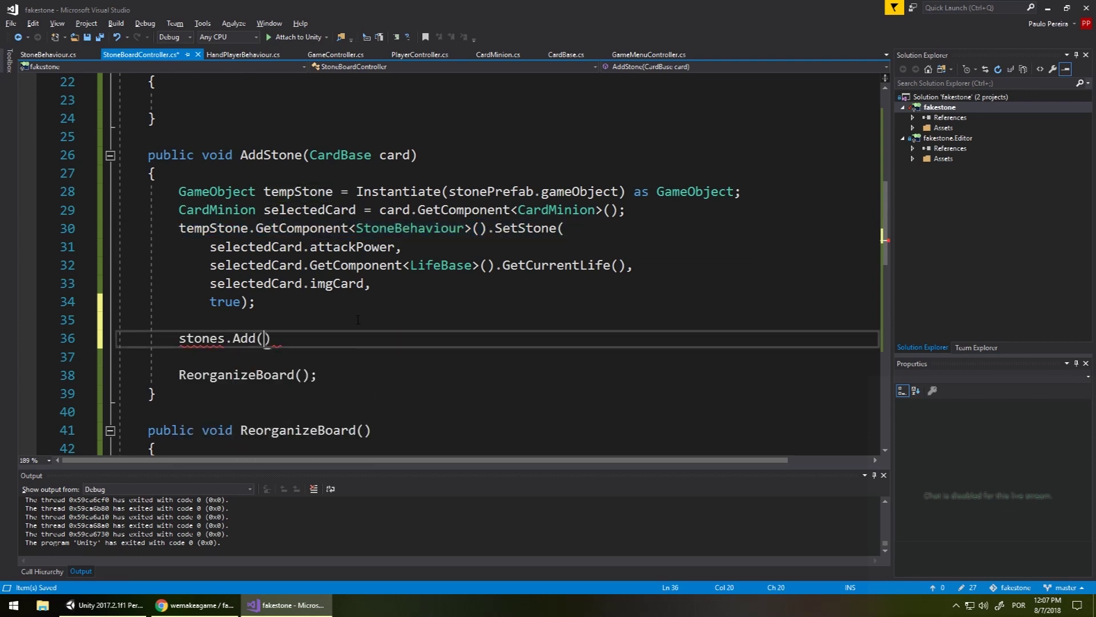
key("ctrl+v")
type(");")
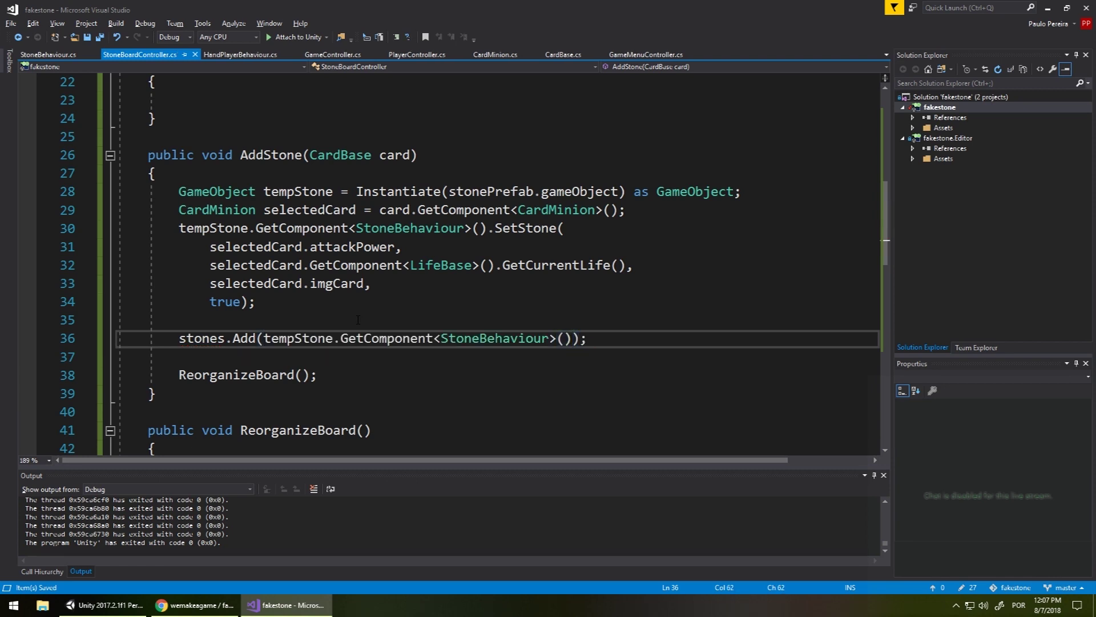
key("alt+Tab")
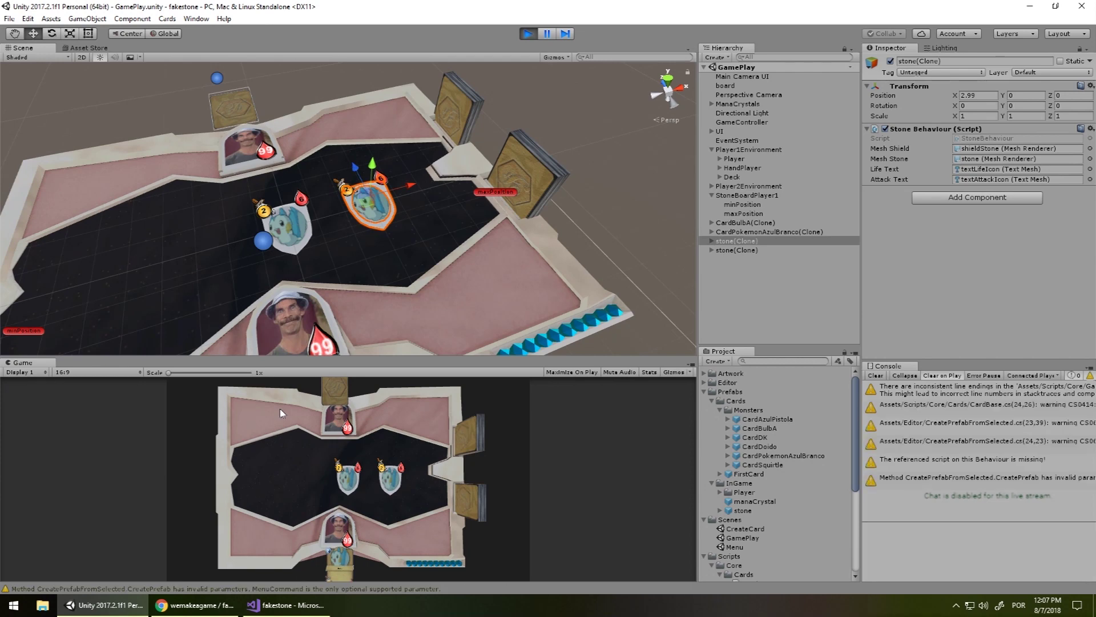
- Rerun the game with the new code, check the stone row in the Scene view, then stop
left_click(529, 35)
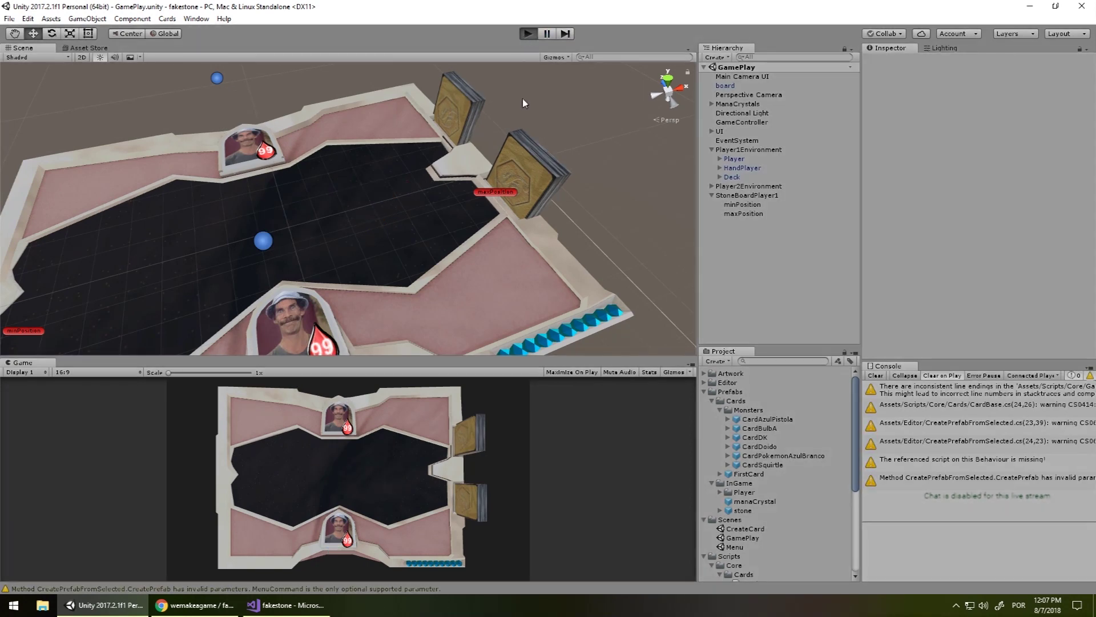
key("ctrl+p")
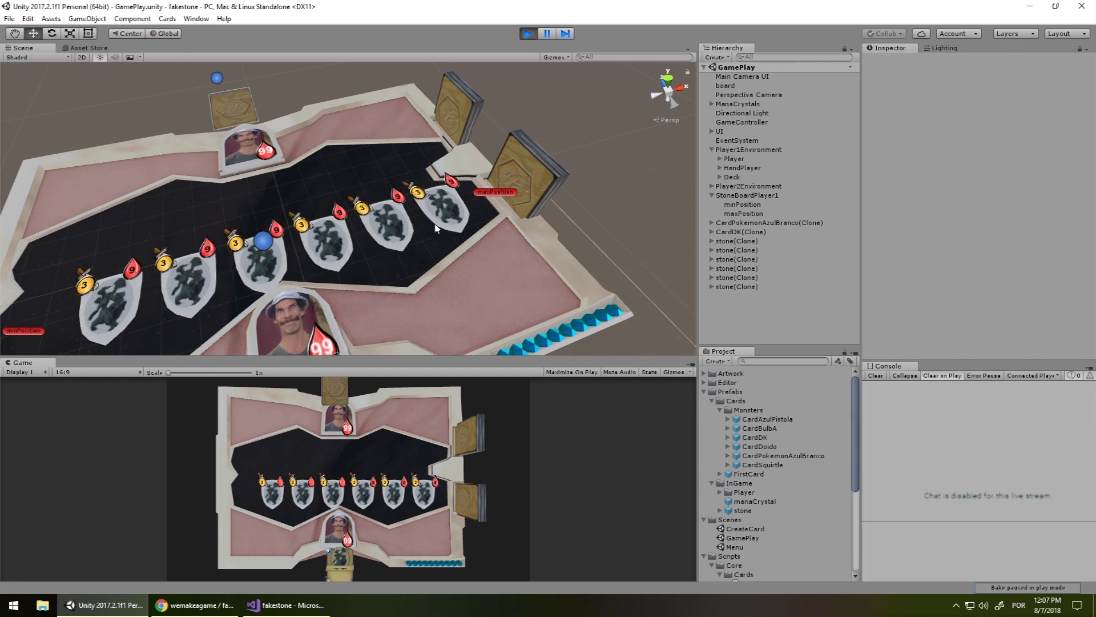
mouse_move(431, 242)
left_mouse_down("alt")
mouse_move(614, 212)
mouse_move(456, 225)
left_mouse_up("alt")
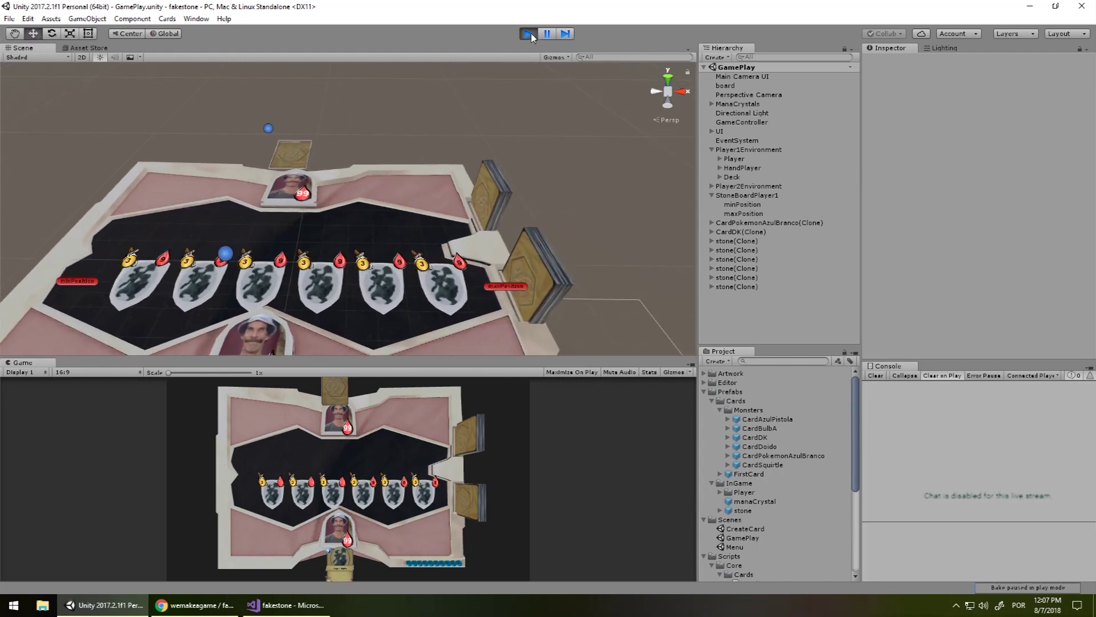
left_click(528, 34)
left_click(747, 195)
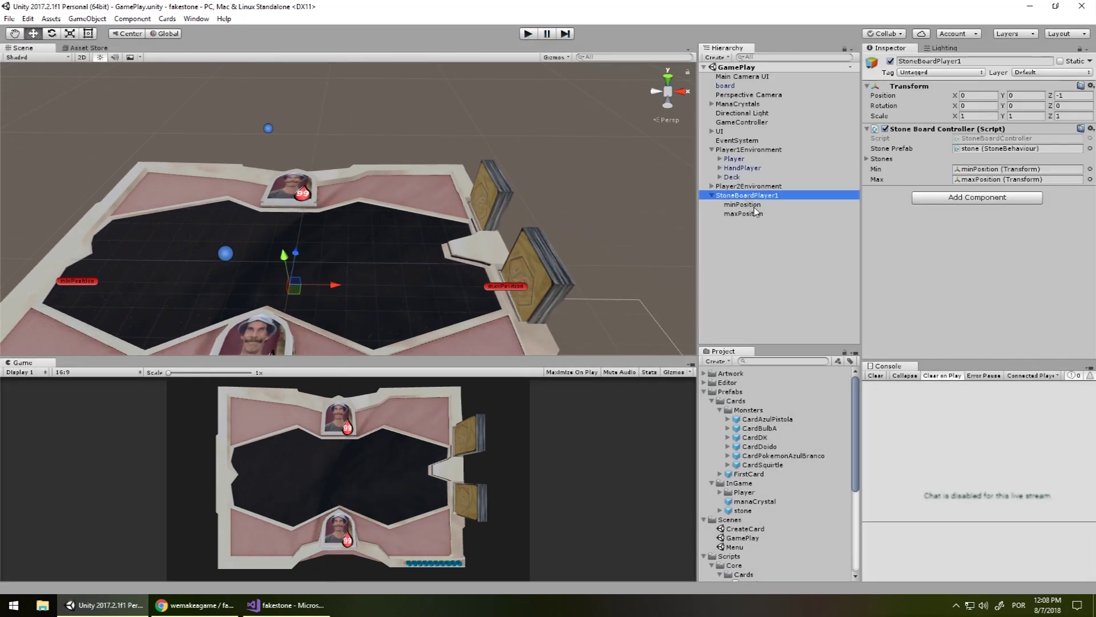
- Move minPosition to X -7.99 and maxPosition to X 6.87 with their X gizmos
left_click(743, 205)
left_click_drag(124, 285, 103, 286)
left_click(744, 214)
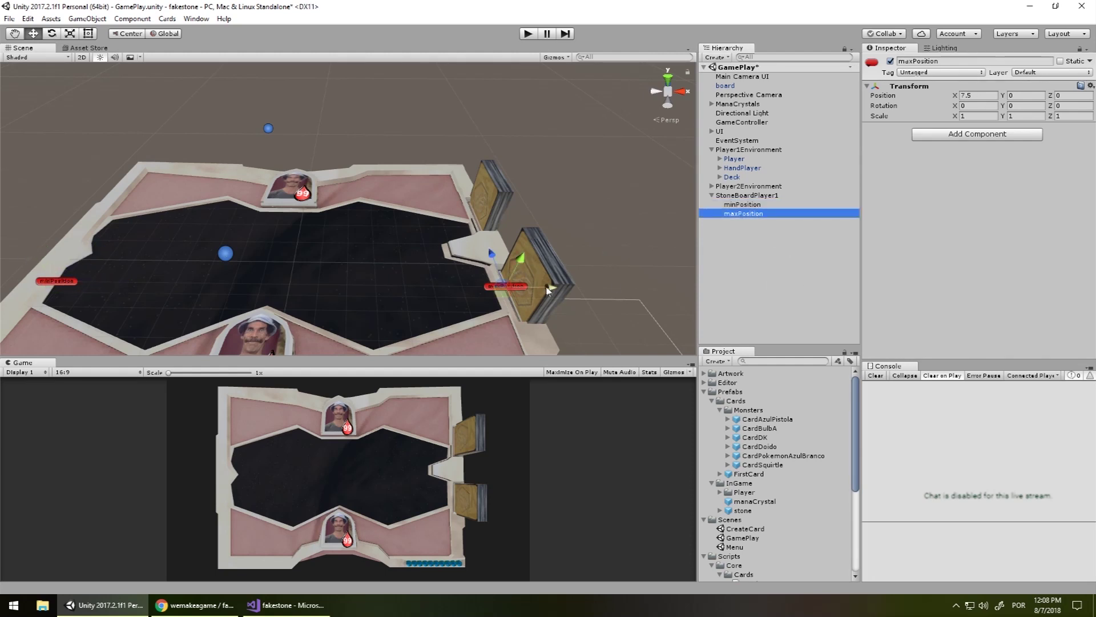
left_click_drag(551, 290, 531, 286)
- Play-test a full row of stones in an enlarged Game view, then stop play
left_click(528, 33)
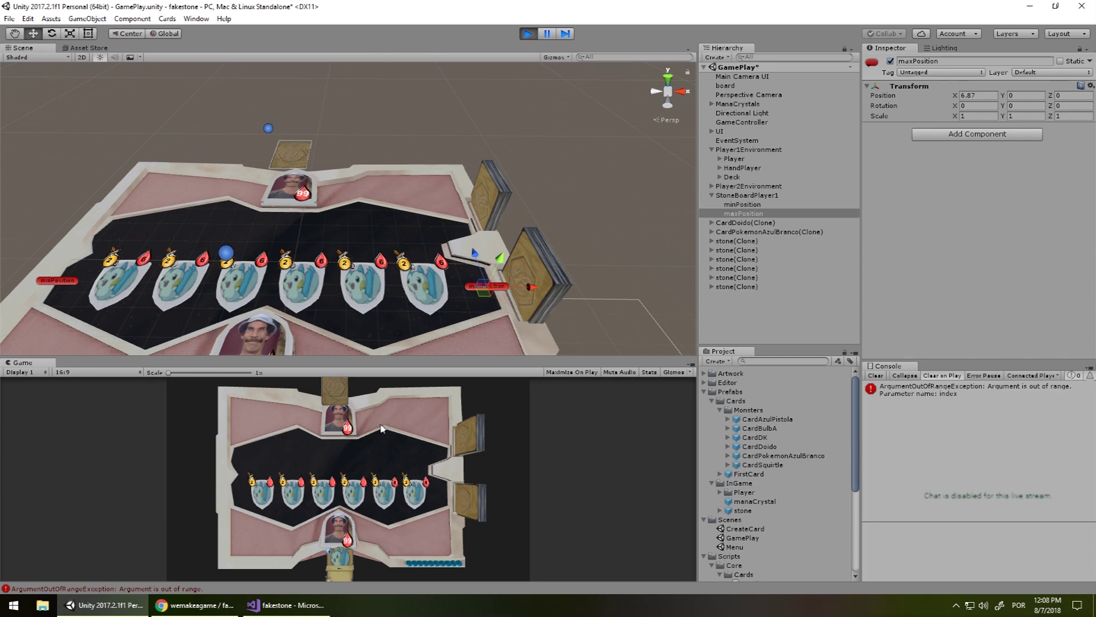
mouse_move(410, 359)
left_mouse_down()
mouse_move(435, 219)
mouse_move(423, 284)
left_mouse_up()
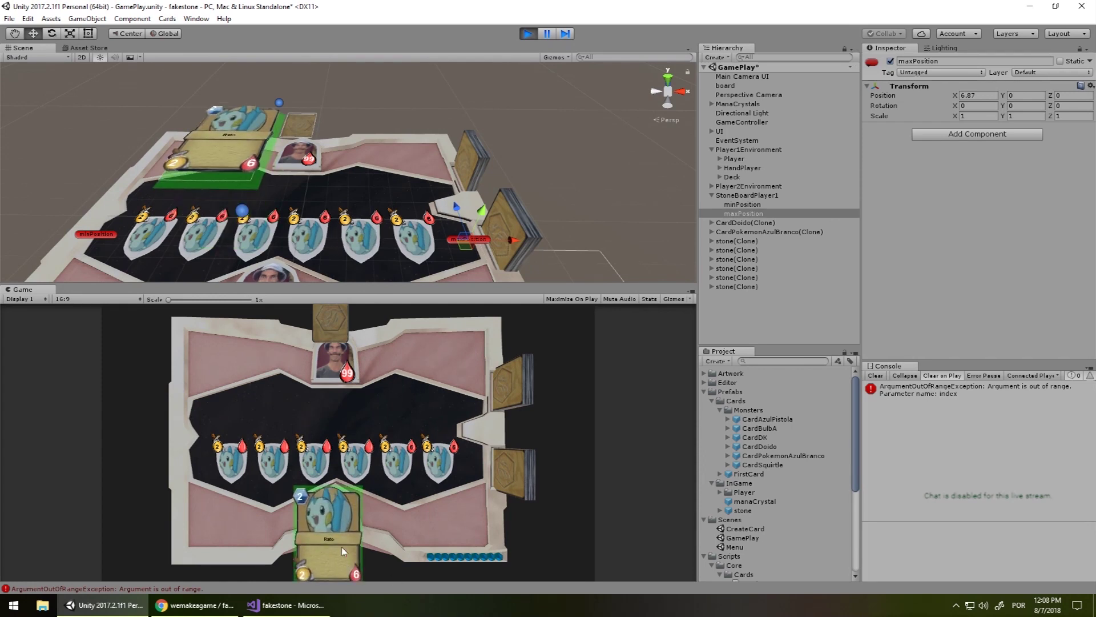
left_click(528, 37)
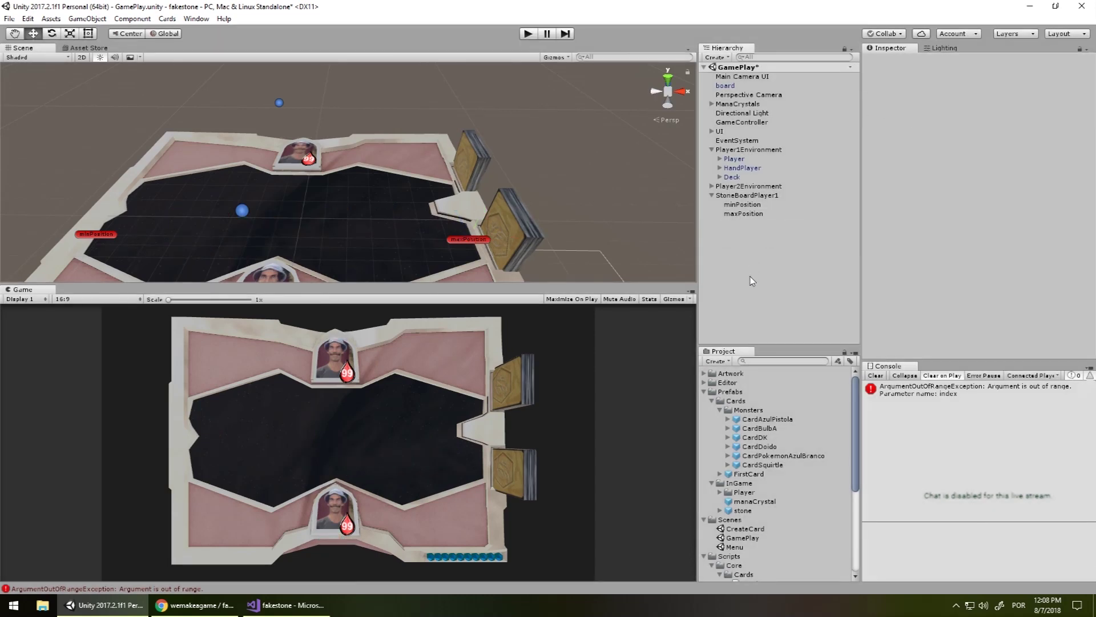
scroll(749, 472, "down", 2)
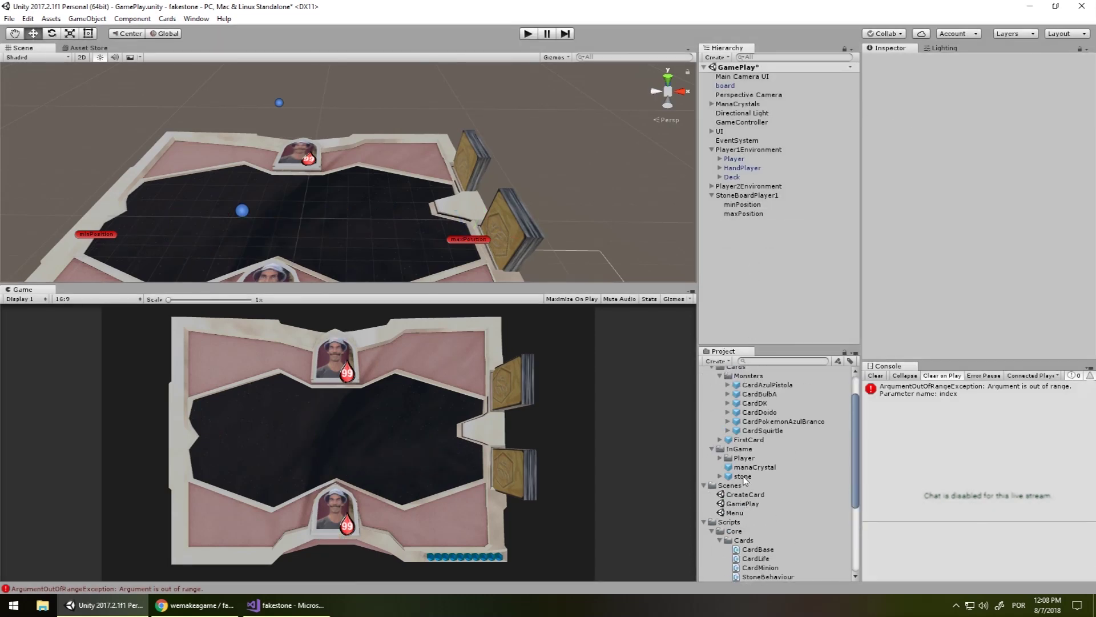
left_click_drag(742, 476, 742, 289)
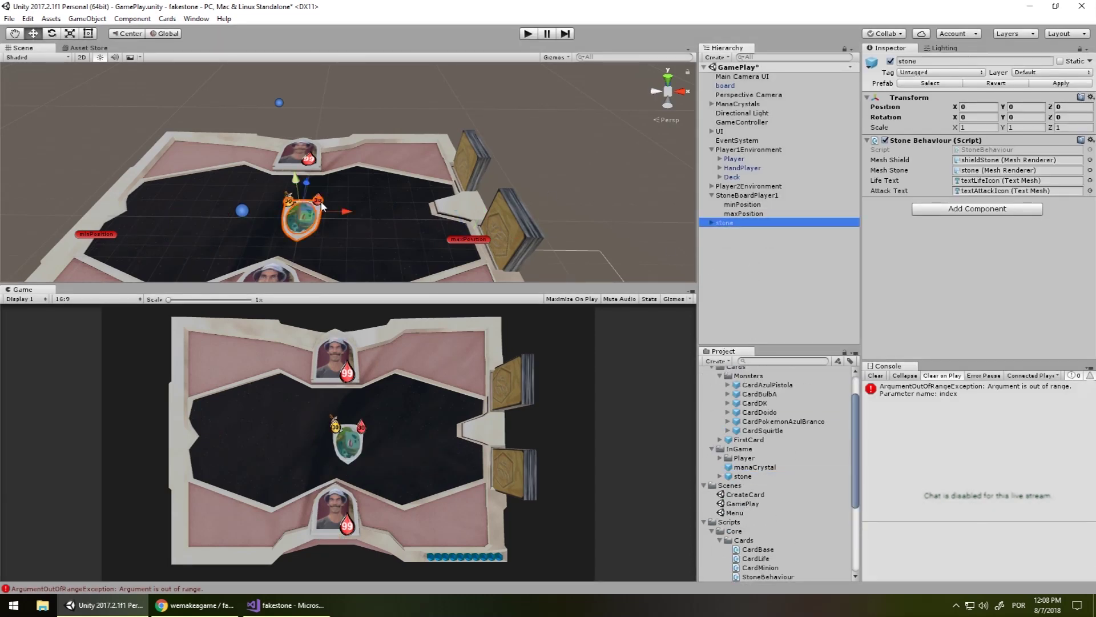
key("f")
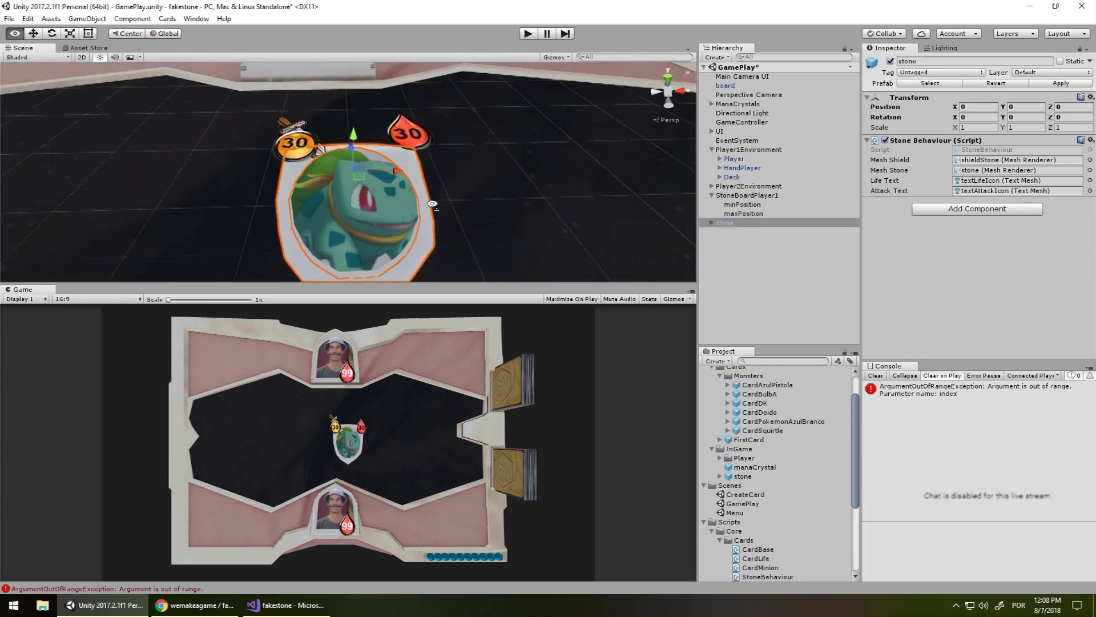
left_click_drag(430, 205, 366, 177, "alt")
left_click(365, 177)
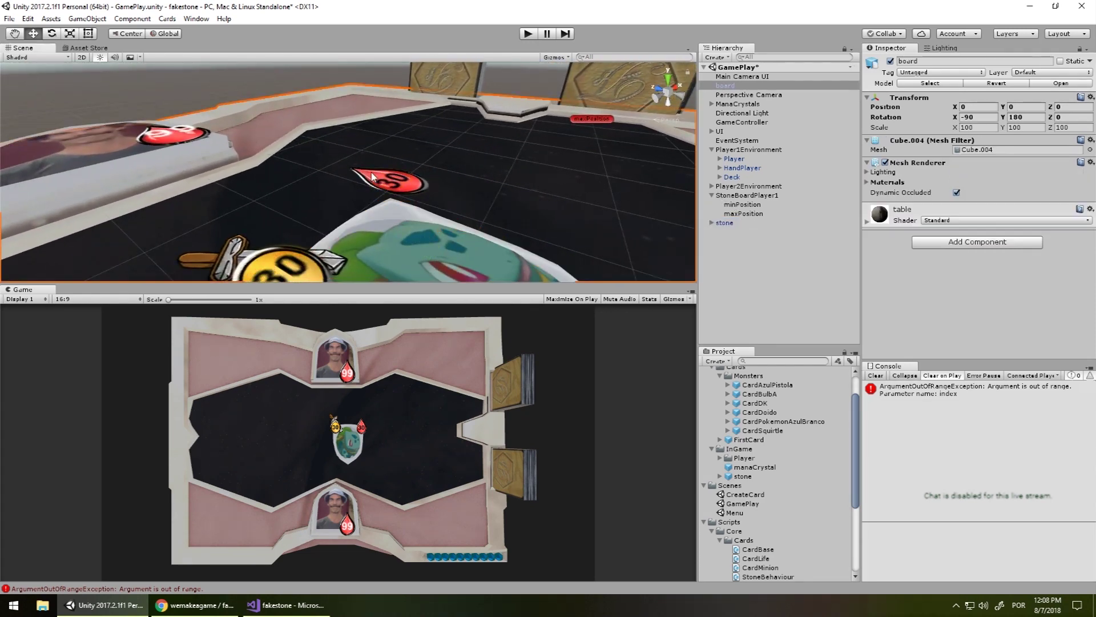
left_click(712, 222)
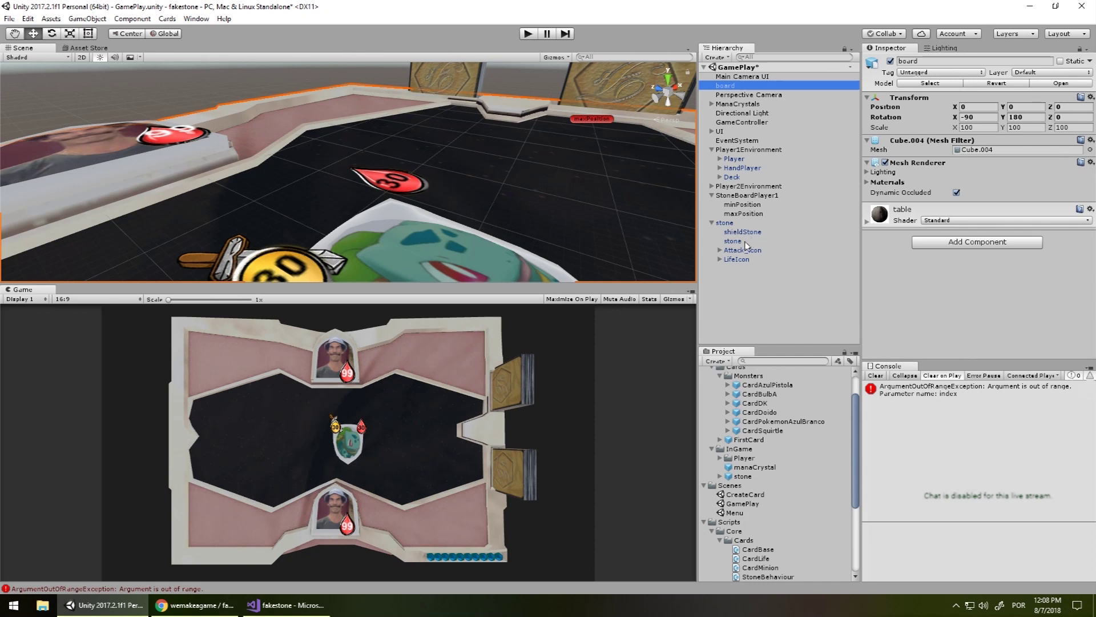
left_click(737, 260)
left_click(720, 260)
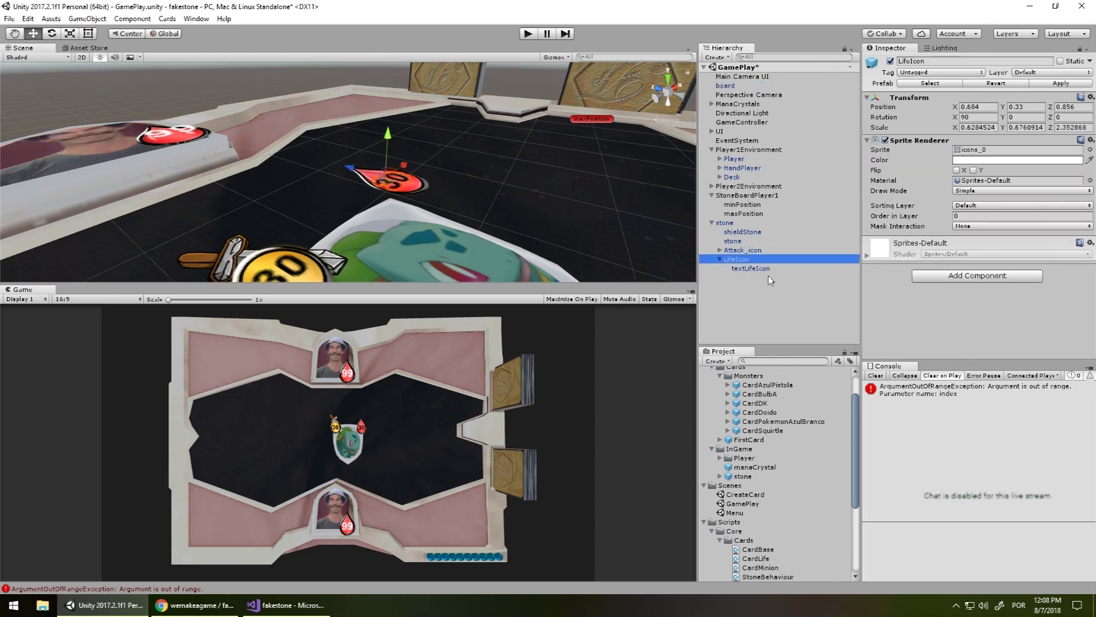
left_click_drag(387, 145, 390, 153)
left_click(752, 269)
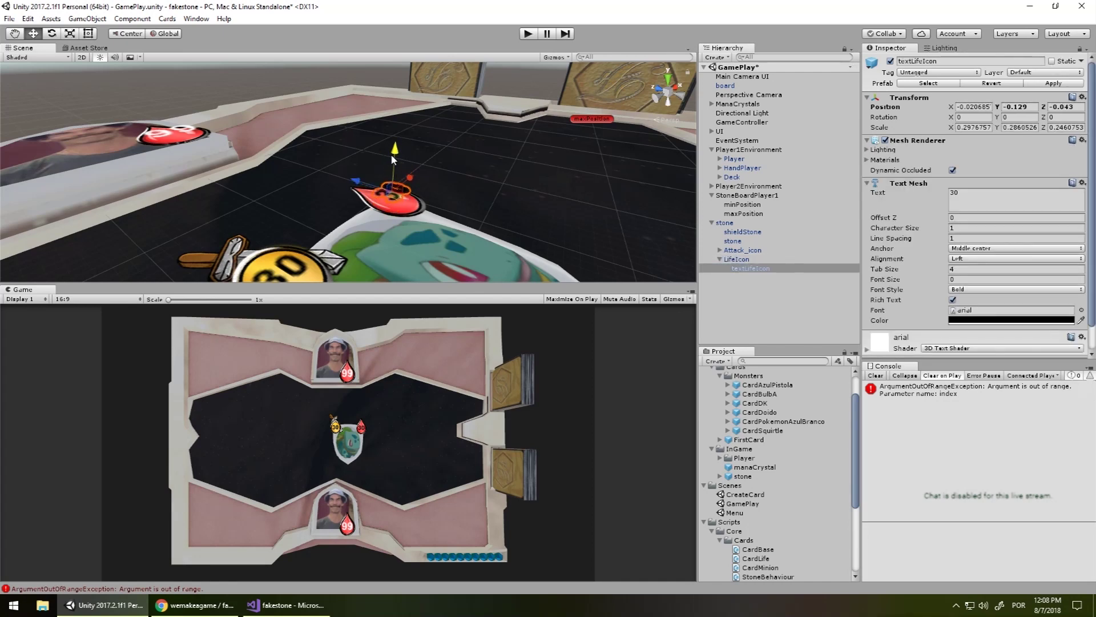
mouse_move(522, 262)
left_mouse_down("alt")
mouse_move(550, 204)
mouse_move(670, 196)
left_mouse_up("alt")
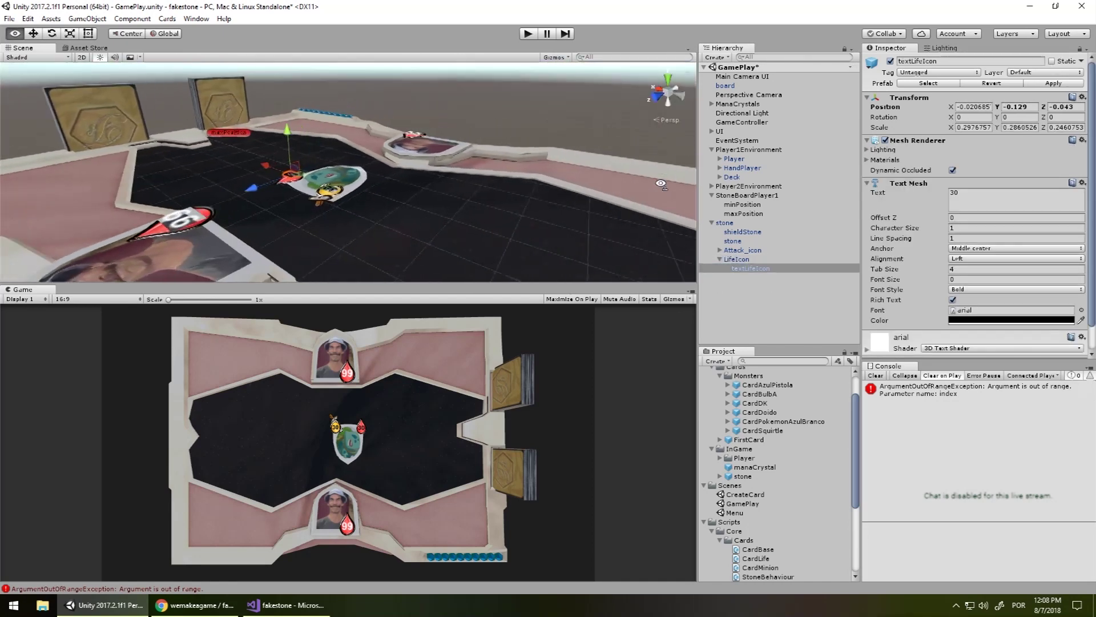
left_click_drag(740, 232, 737, 227)
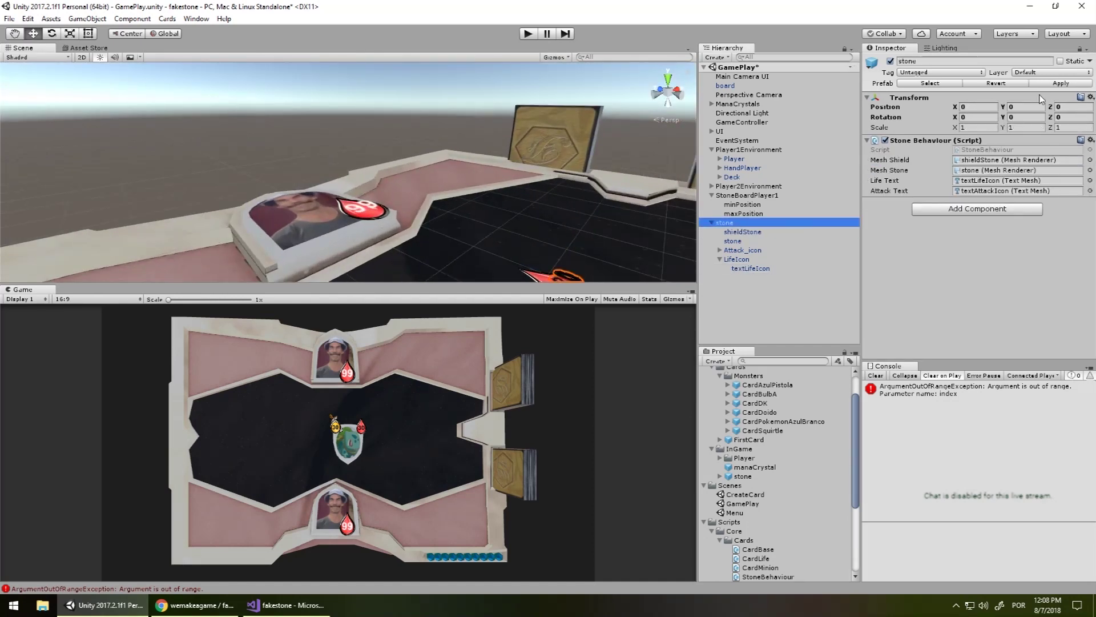
left_click(738, 222, "ctrl")
left_click(739, 223)
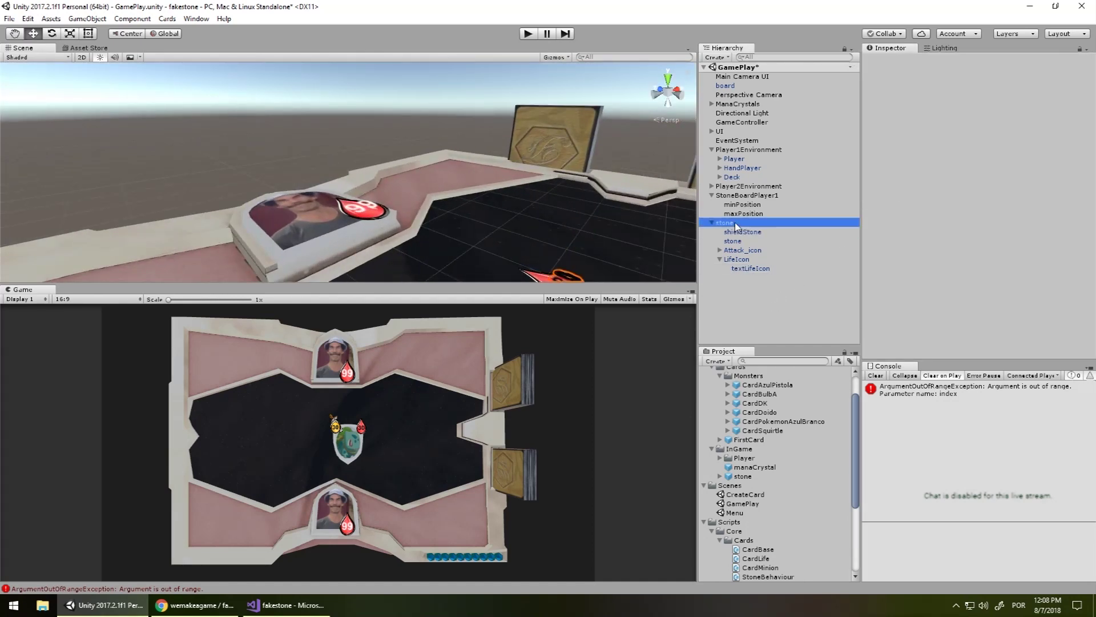
key("Delete")
left_click(527, 35)
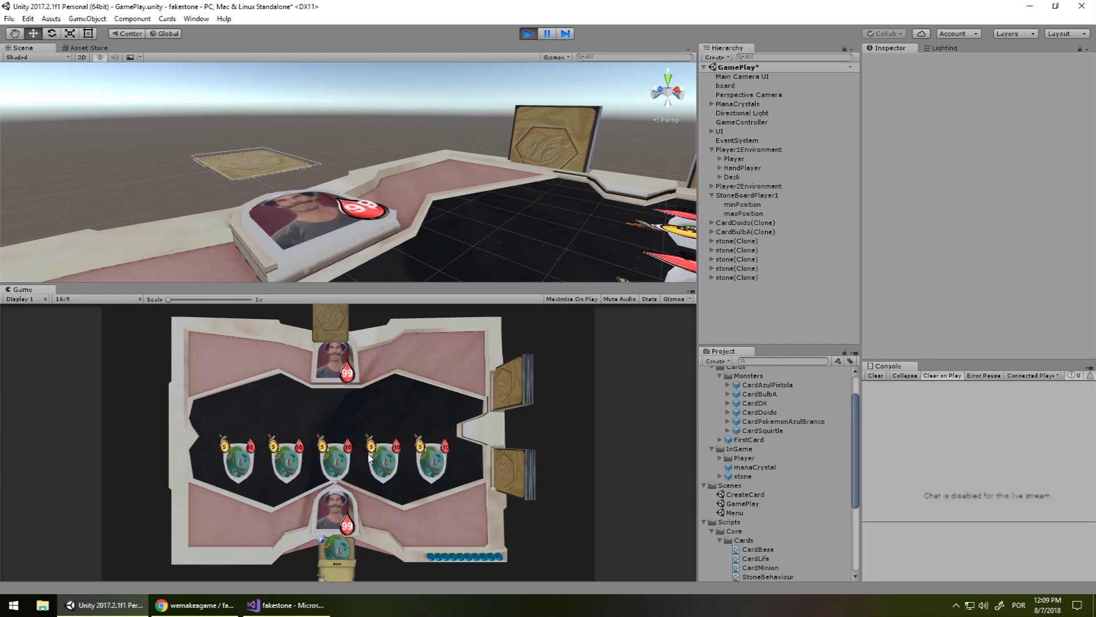
- Stop the game, nudge StoneBoardPlayer1 along Z, enter Position Z -0.9, and replay
left_click(528, 34)
left_click(751, 194)
key("f")
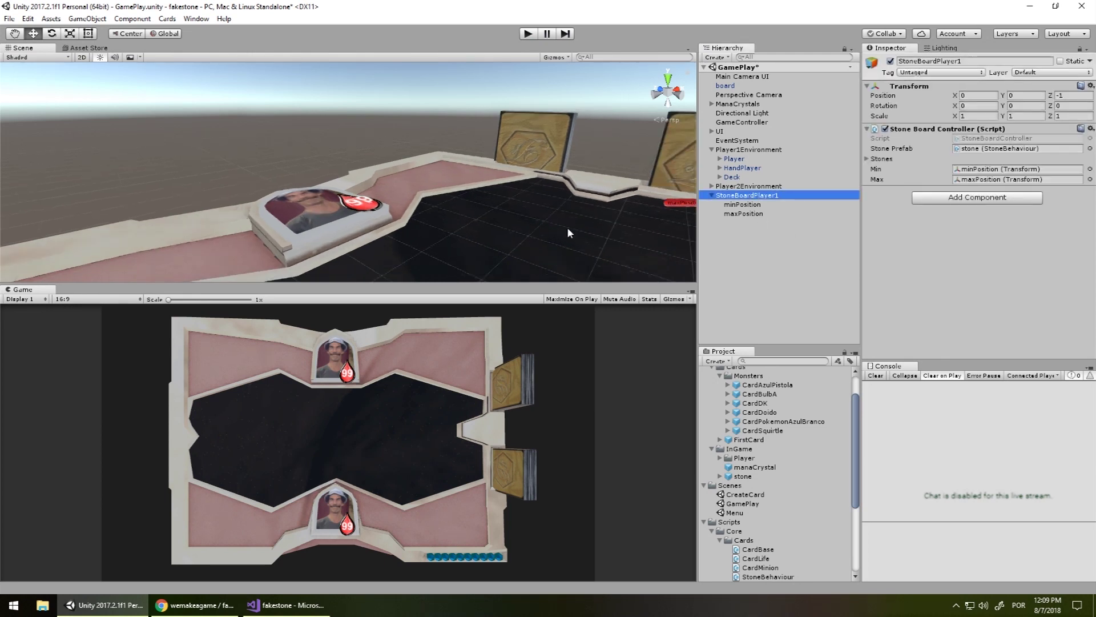
left_click_drag(442, 236, 439, 236)
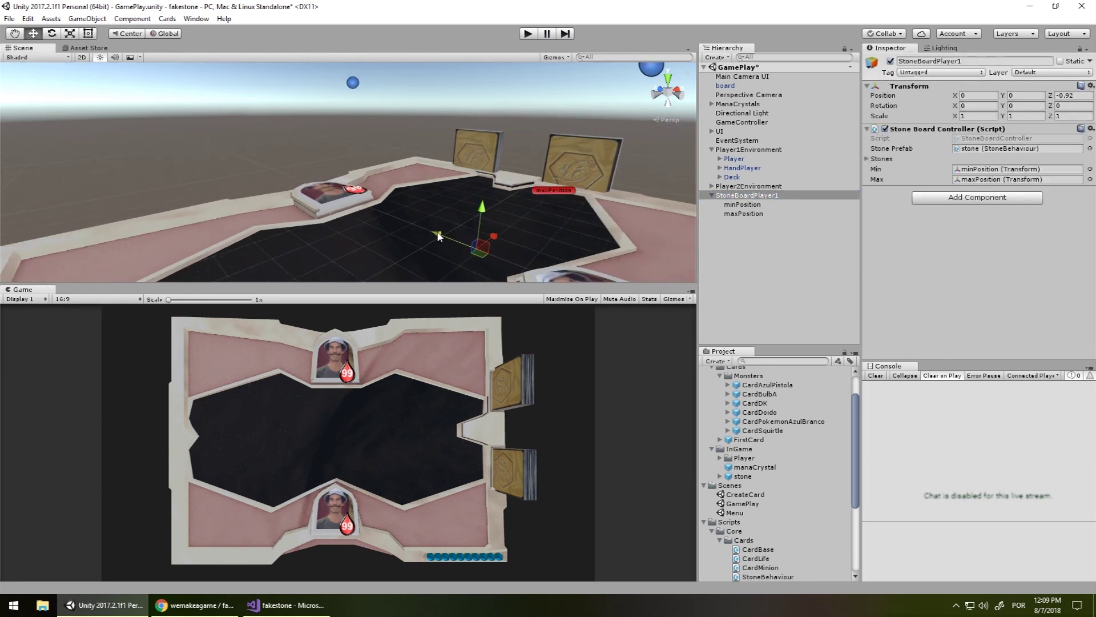
left_click_drag(439, 236, 440, 236)
left_click(1076, 95)
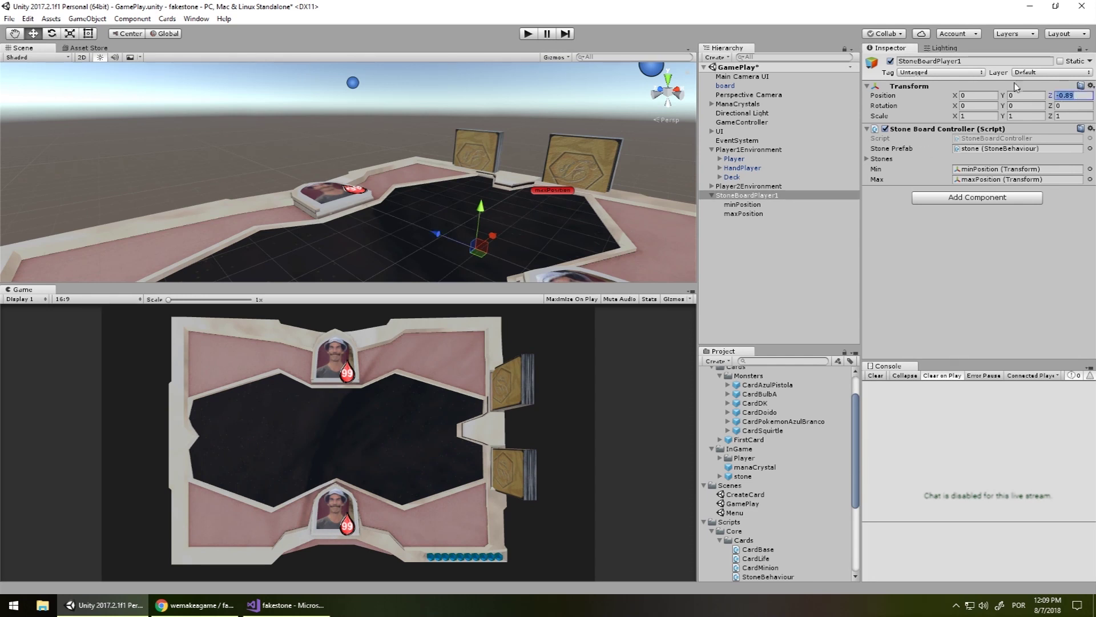
type("-0.9")
key("Return")
left_click(522, 36)
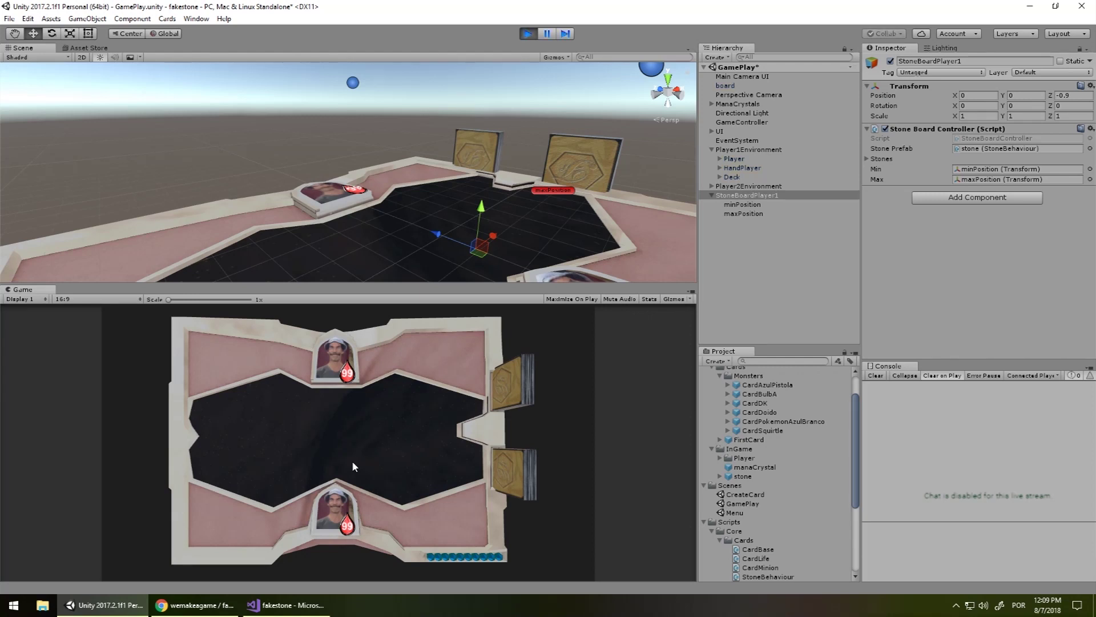